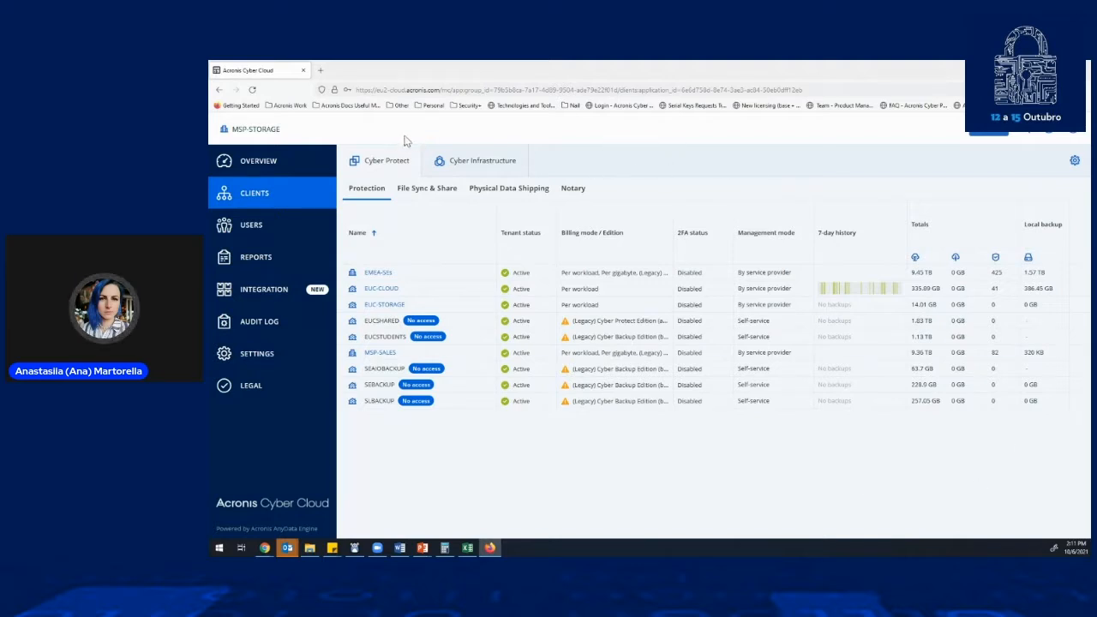
- Open the usage overview for MSP-STORAGE and examine the per-workload Standard Protection and Advanced Backup metrics
{"action": "left_click", "coordinate": [275, 171]}
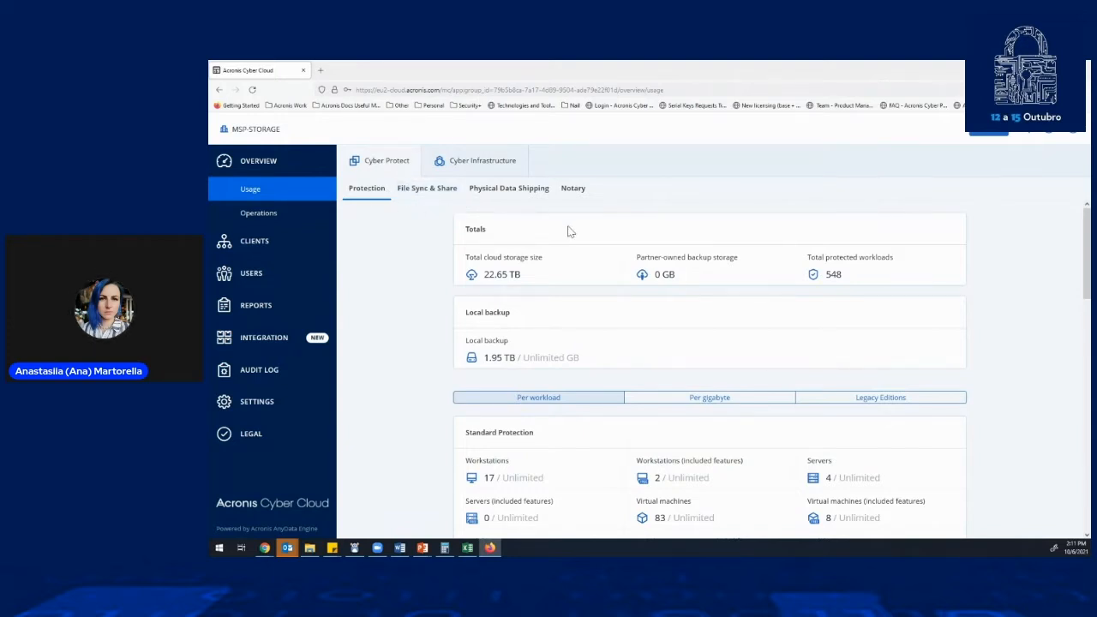
{"action": "scroll", "coordinate": [523, 301], "scroll_direction": "down", "scroll_amount": 2}
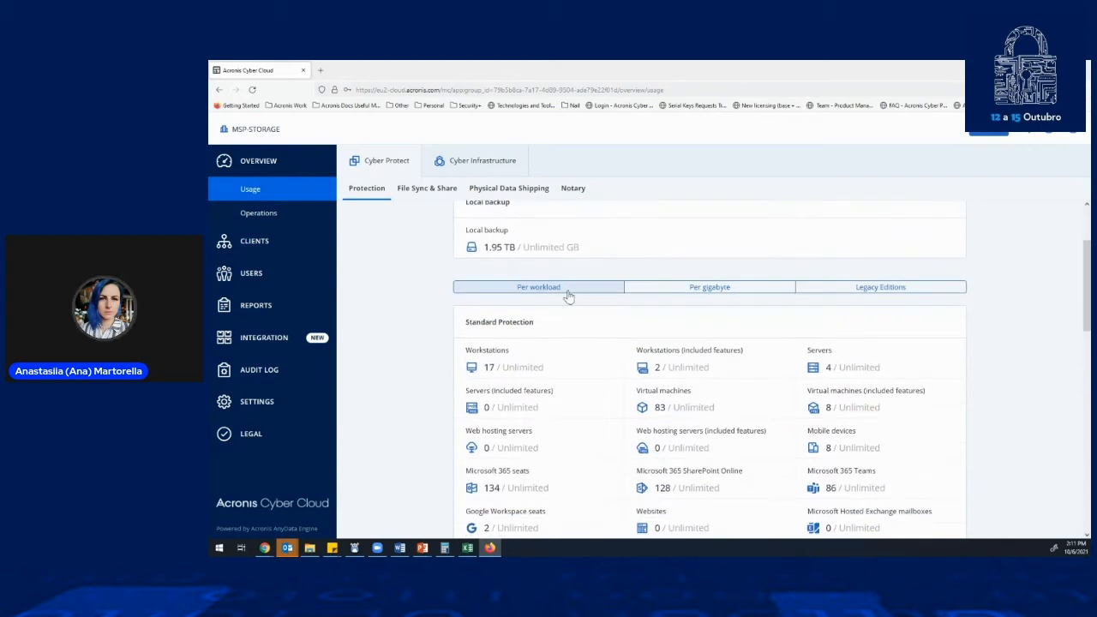
{"action": "scroll", "coordinate": [563, 288], "scroll_direction": "down", "scroll_amount": 1}
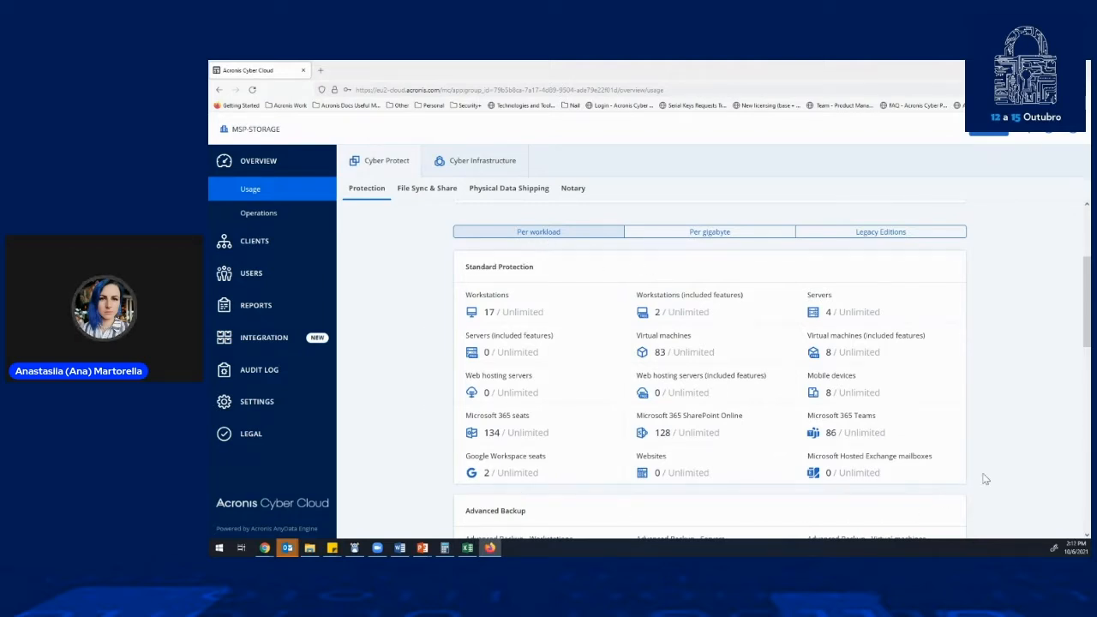
{"action": "scroll", "coordinate": [1003, 455], "scroll_direction": "down", "scroll_amount": 3}
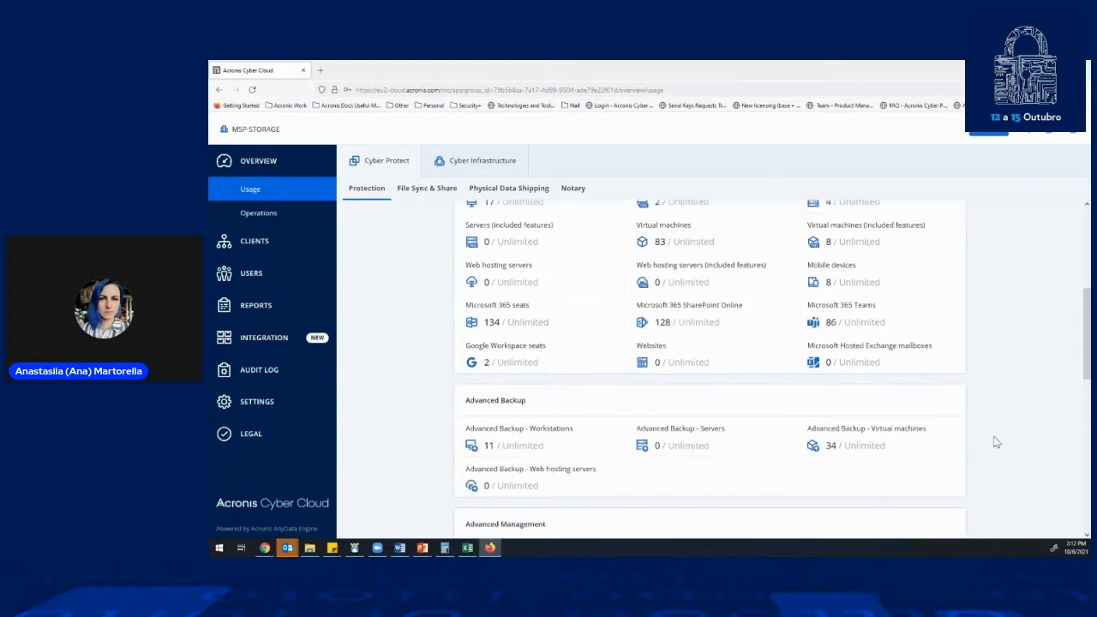
{"action": "scroll", "coordinate": [724, 339], "scroll_direction": "up", "scroll_amount": 7}
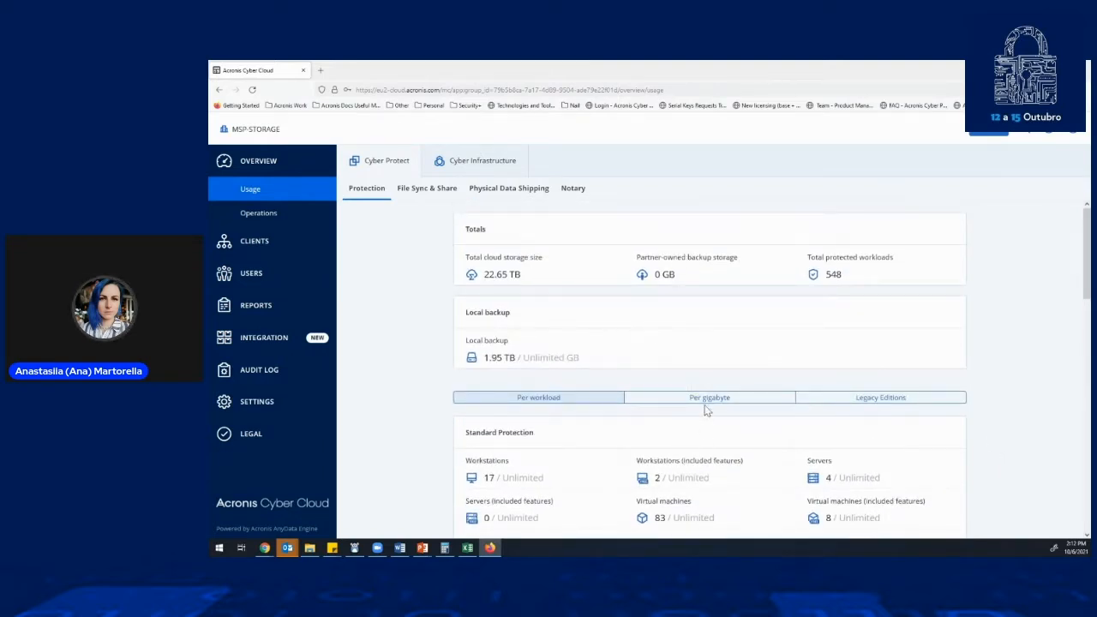
- Open the operations overview and examine its cloud applications, protection status, activities and locations summary widgets
{"action": "left_click", "coordinate": [258, 214]}
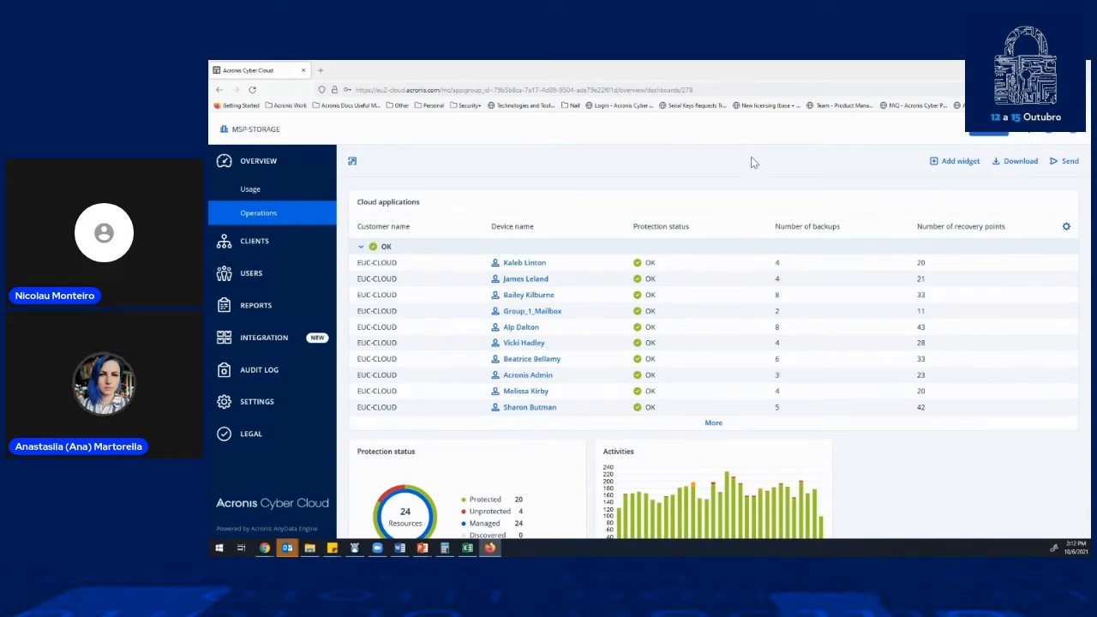
{"action": "scroll", "coordinate": [742, 273], "scroll_direction": "down", "scroll_amount": 2}
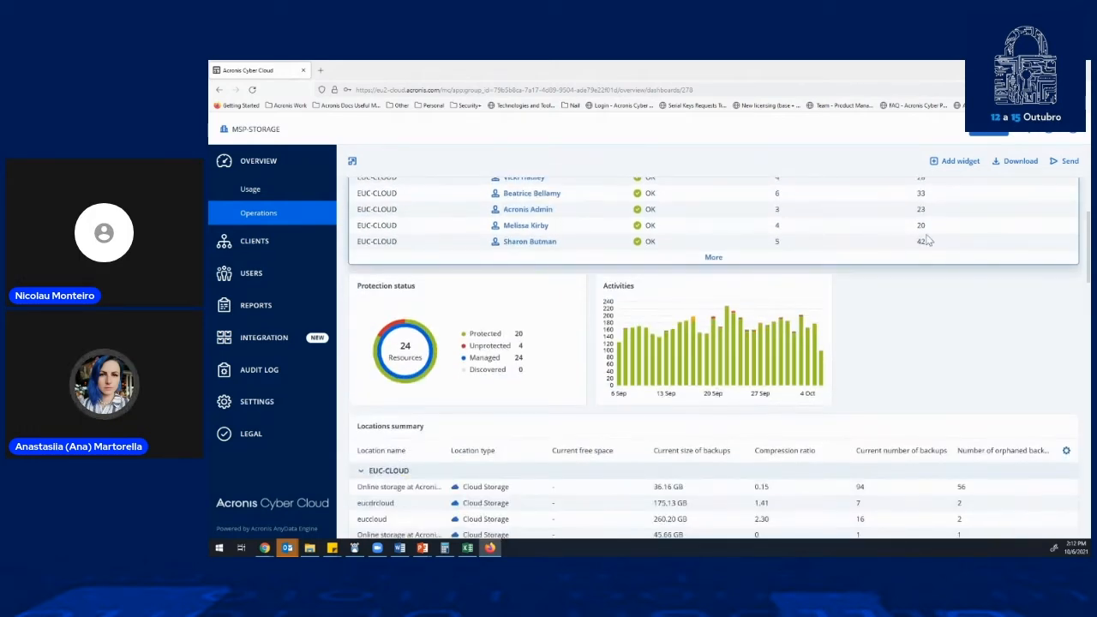
{"action": "mouse_move", "coordinate": [809, 289]}
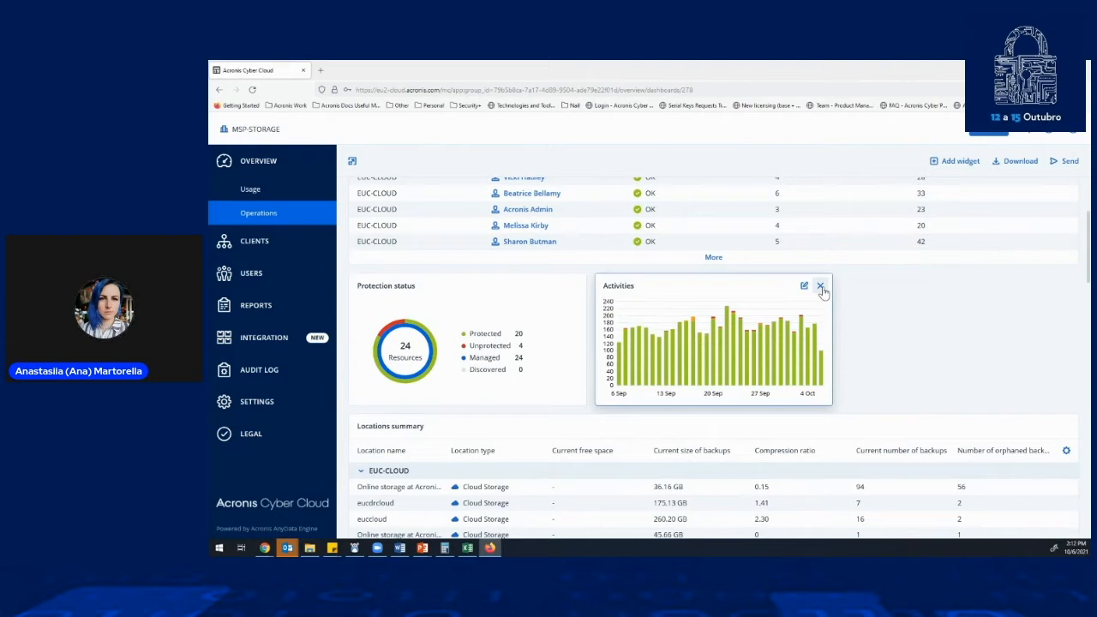
- Browse the widgets that can be added to the operations dashboard, expanding the #CyberFit Score category, and leave without adding one
{"action": "left_click", "coordinate": [953, 163]}
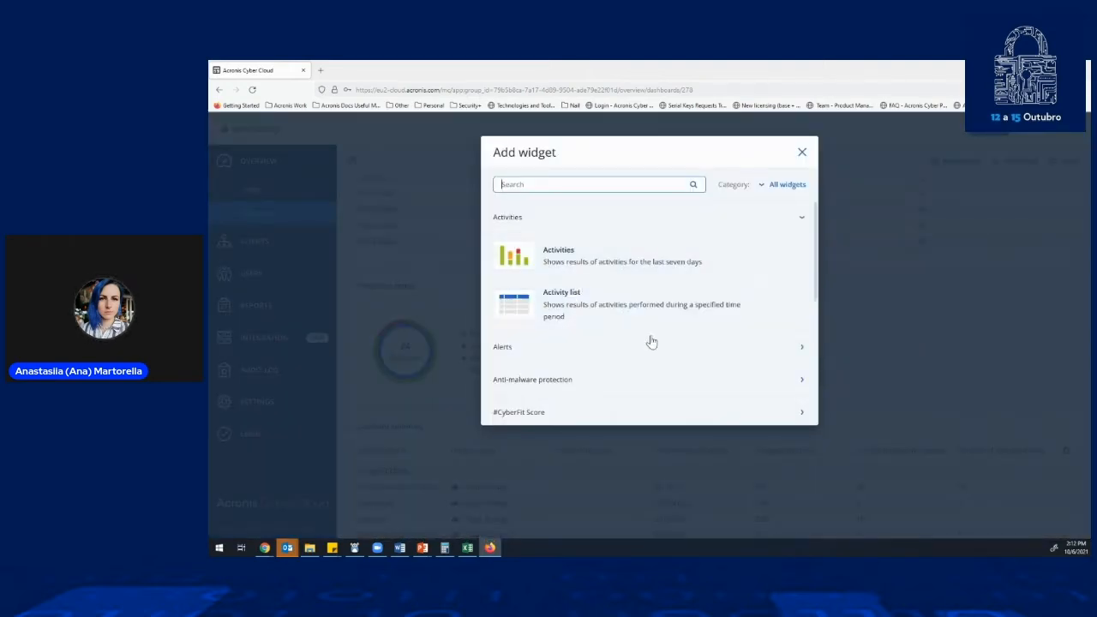
{"action": "left_click", "coordinate": [549, 183]}
{"action": "scroll", "coordinate": [776, 262], "scroll_direction": "down", "scroll_amount": 2}
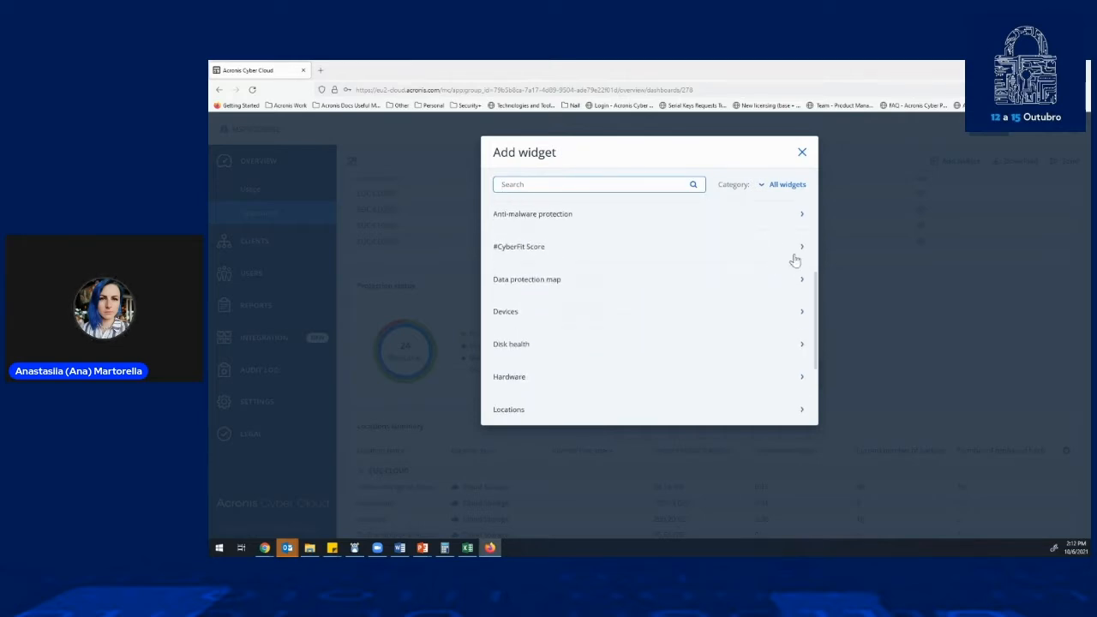
{"action": "left_click", "coordinate": [797, 250]}
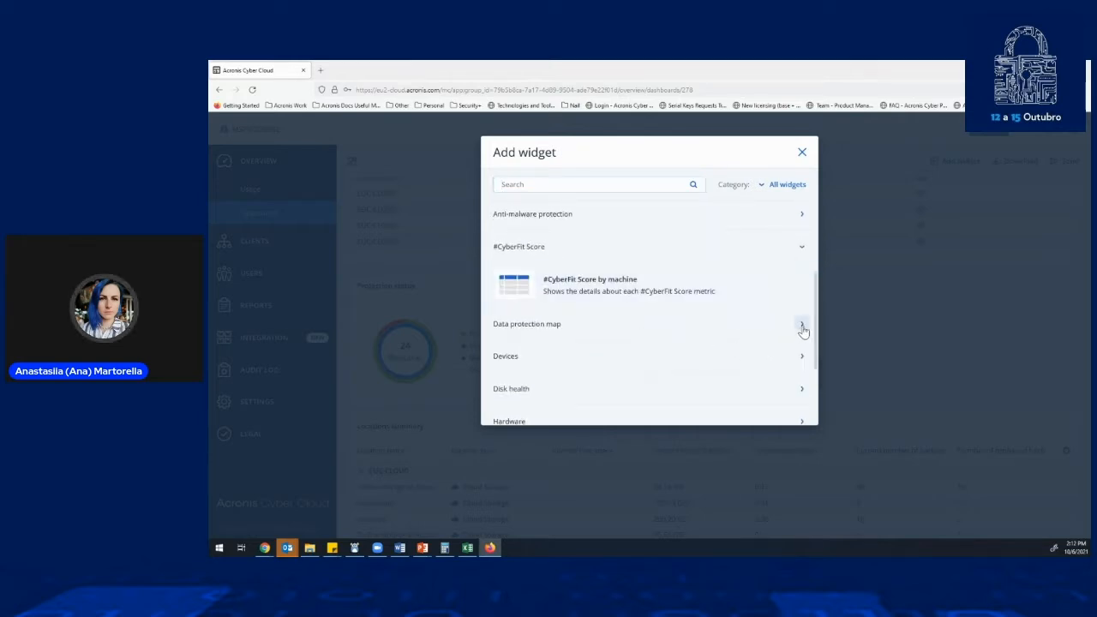
{"action": "scroll", "coordinate": [624, 313], "scroll_direction": "down", "scroll_amount": 1}
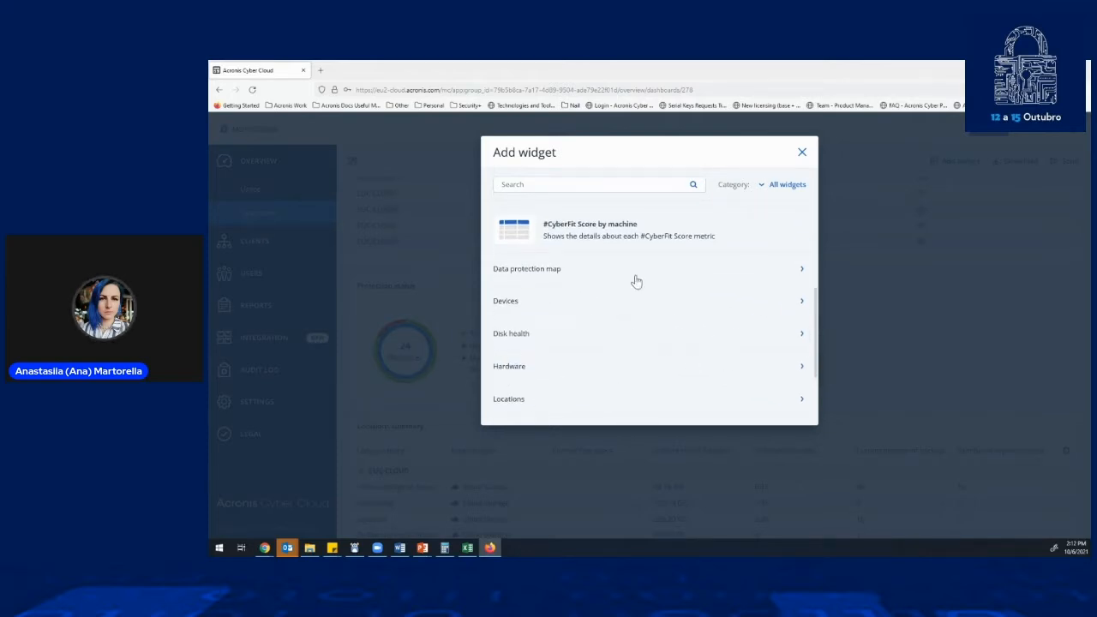
{"action": "left_click", "coordinate": [801, 152]}
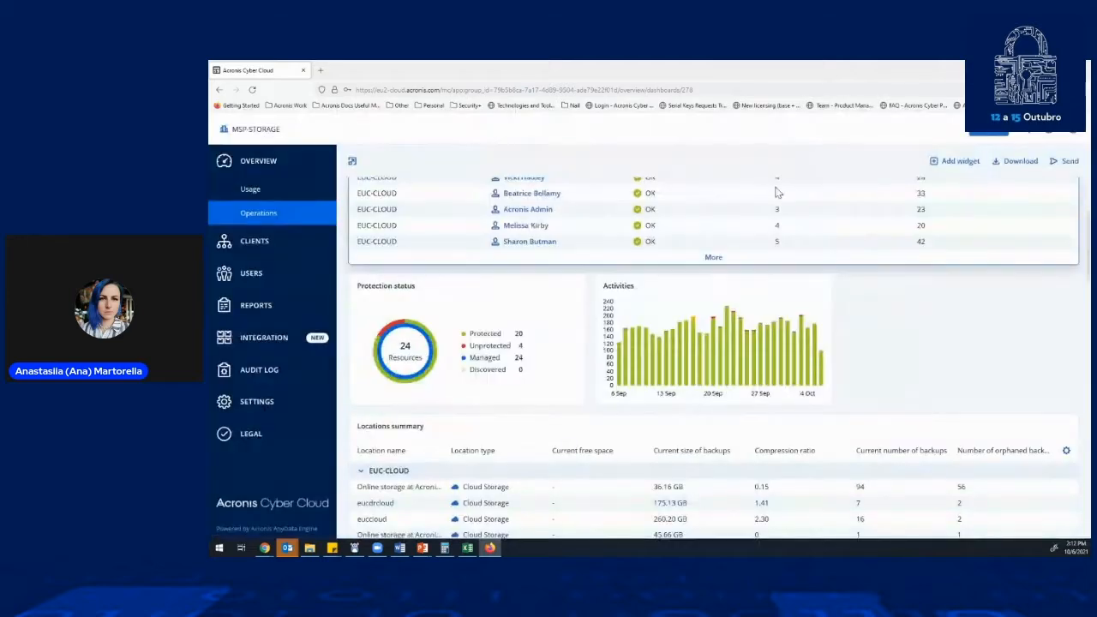
- View the MSP-STORAGE users, return to the clients list and open the user list of the EUC-CLOUD client
{"action": "left_click", "coordinate": [257, 275]}
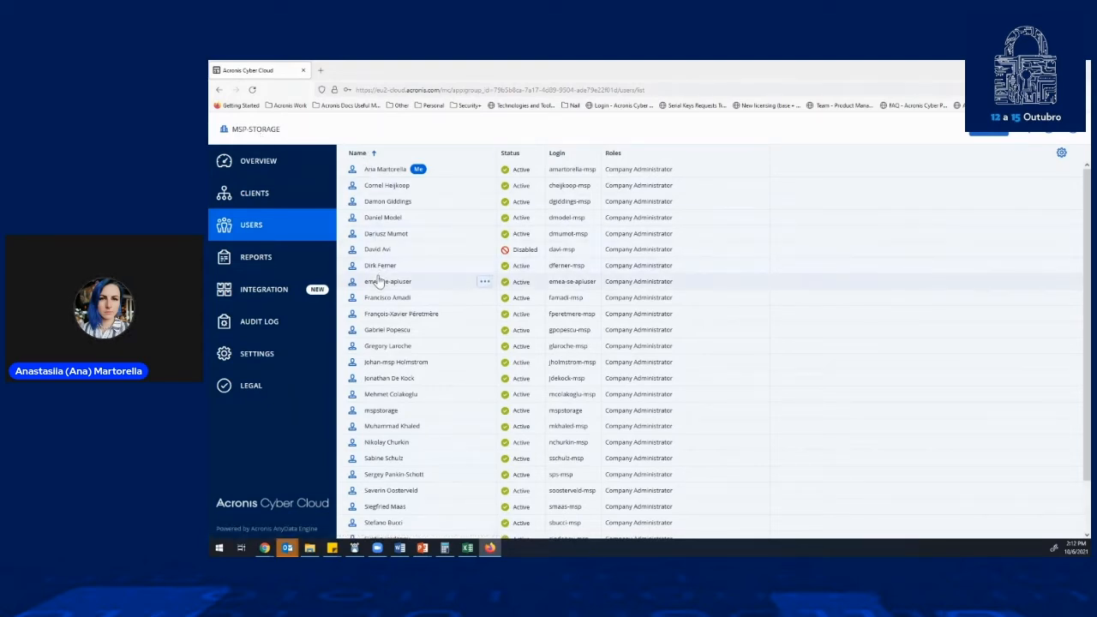
{"action": "left_click", "coordinate": [266, 200]}
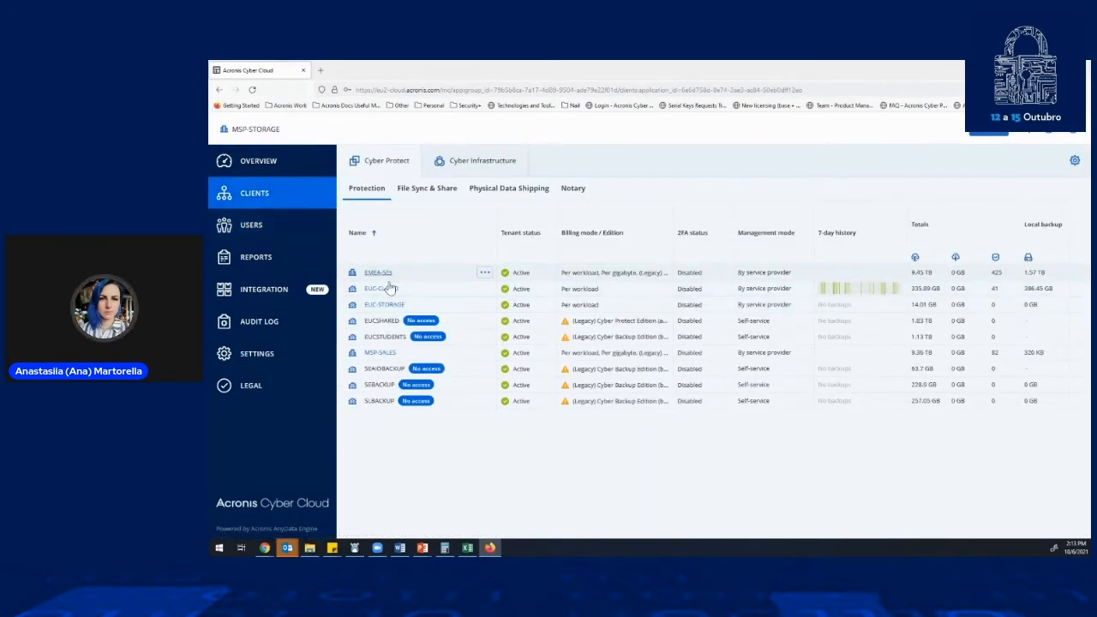
{"action": "left_click", "coordinate": [381, 293]}
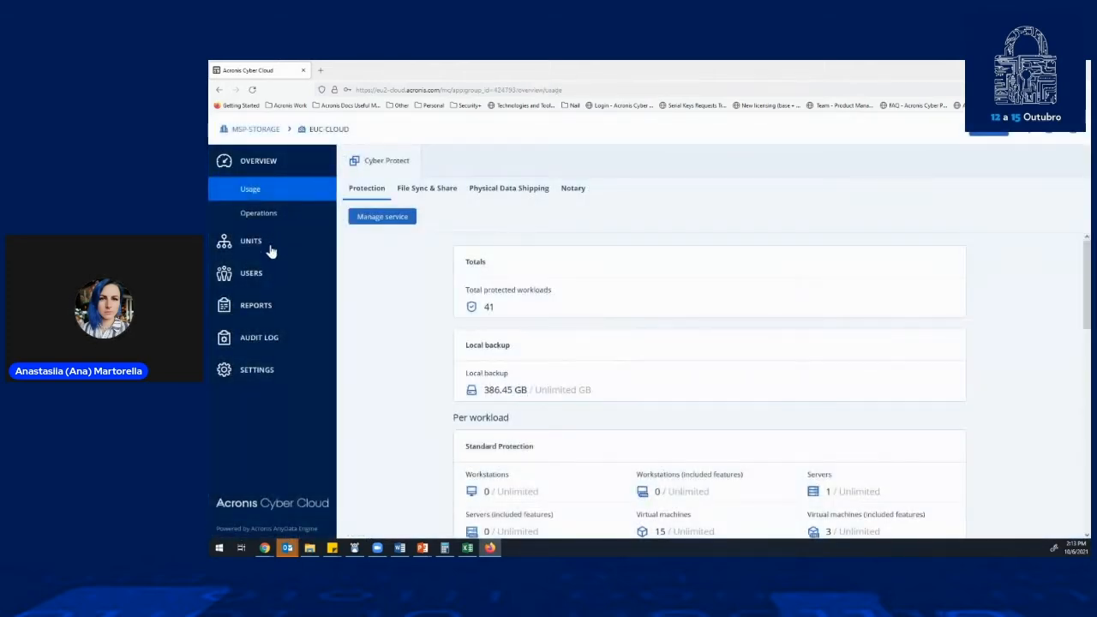
{"action": "left_click", "coordinate": [255, 274]}
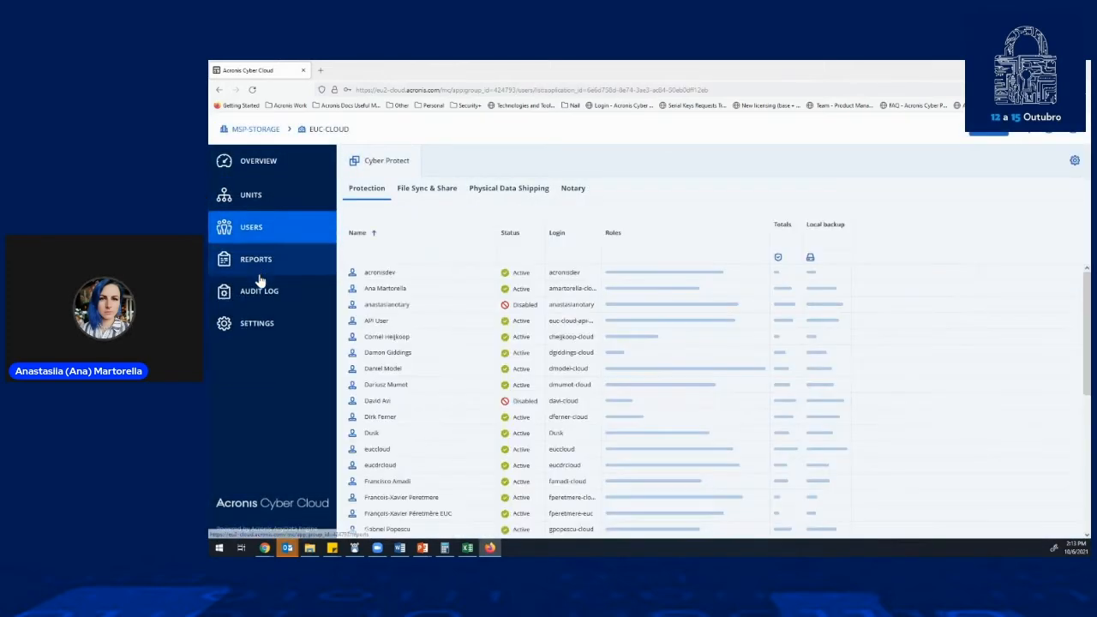
- Start a new user in EUC-CLOUD, enable the Protection service and examine the role choices for Management Portal and Protection
{"action": "left_click", "coordinate": [999, 134]}
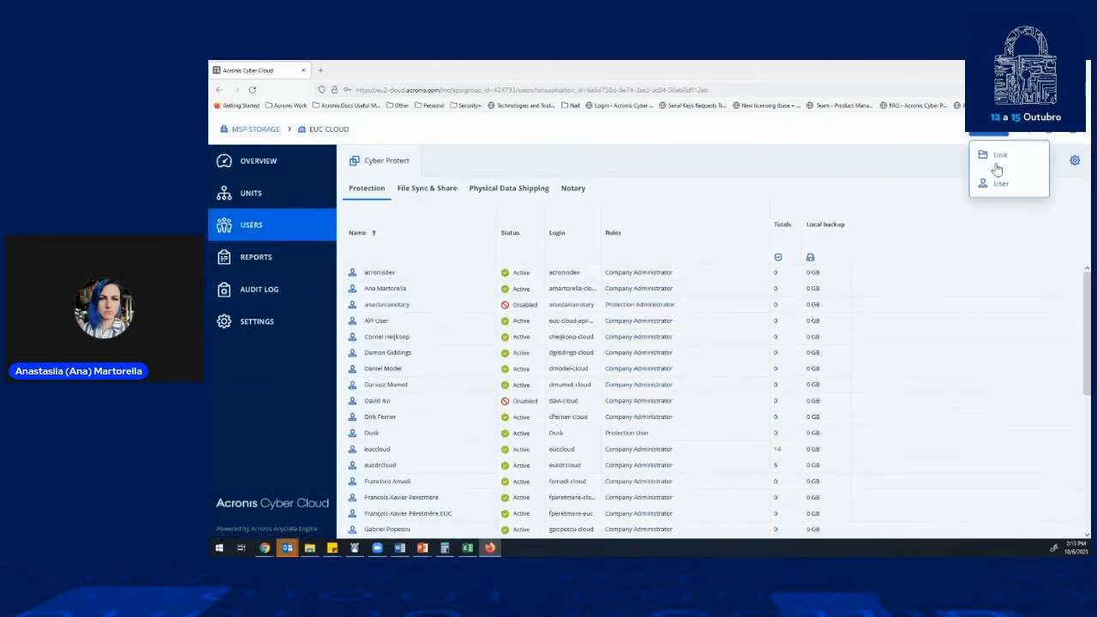
{"action": "left_click", "coordinate": [994, 185]}
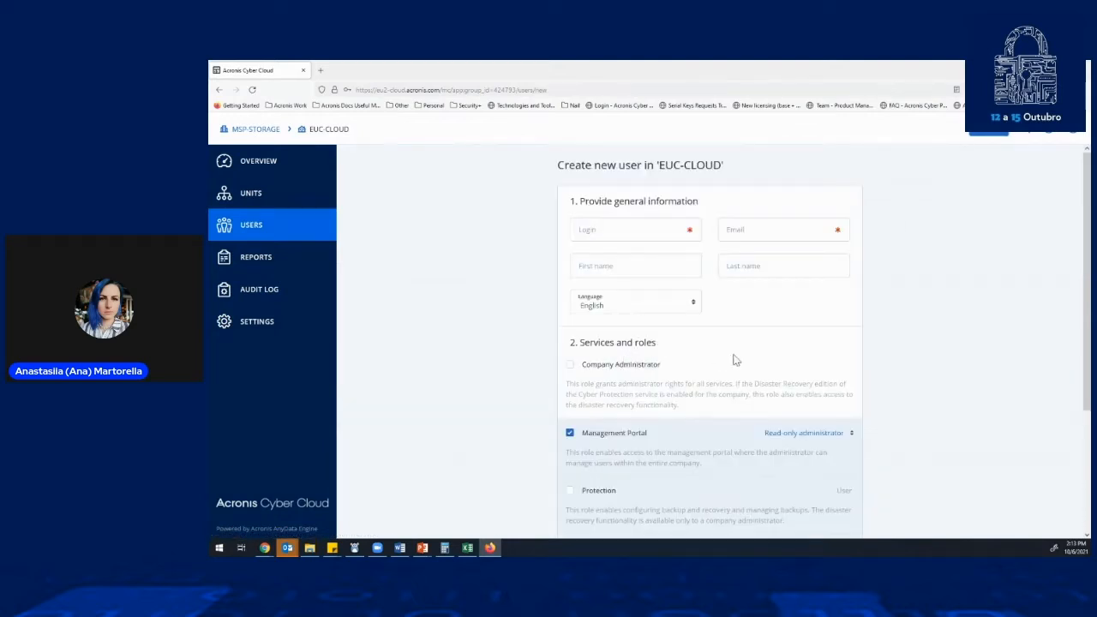
{"action": "scroll", "coordinate": [829, 321], "scroll_direction": "down", "scroll_amount": 2}
{"action": "left_click", "coordinate": [829, 322]}
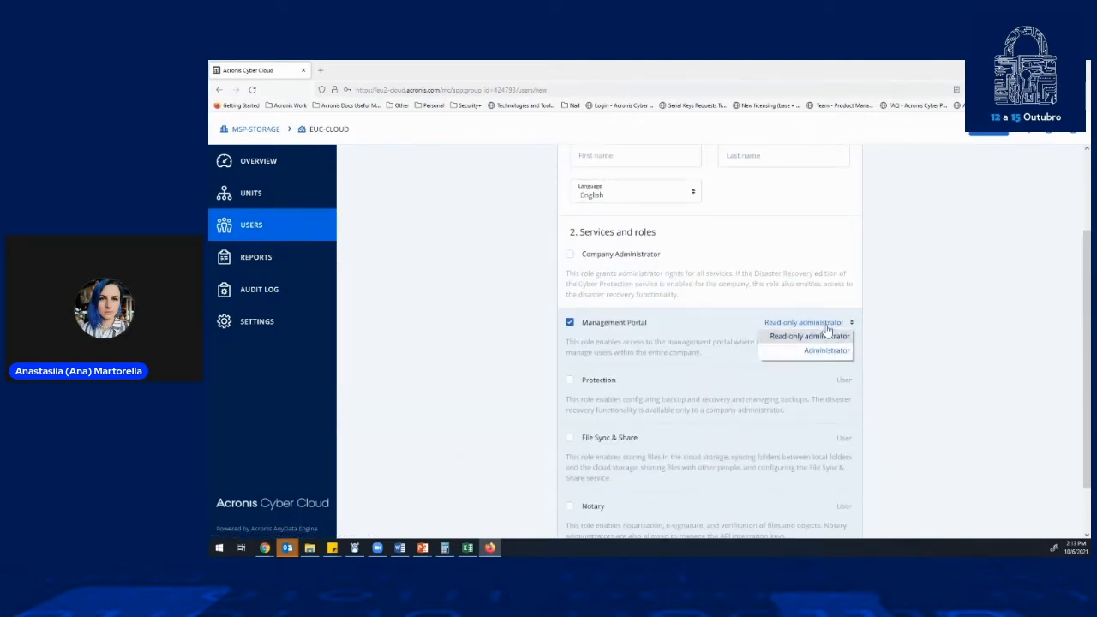
{"action": "left_click", "coordinate": [571, 381]}
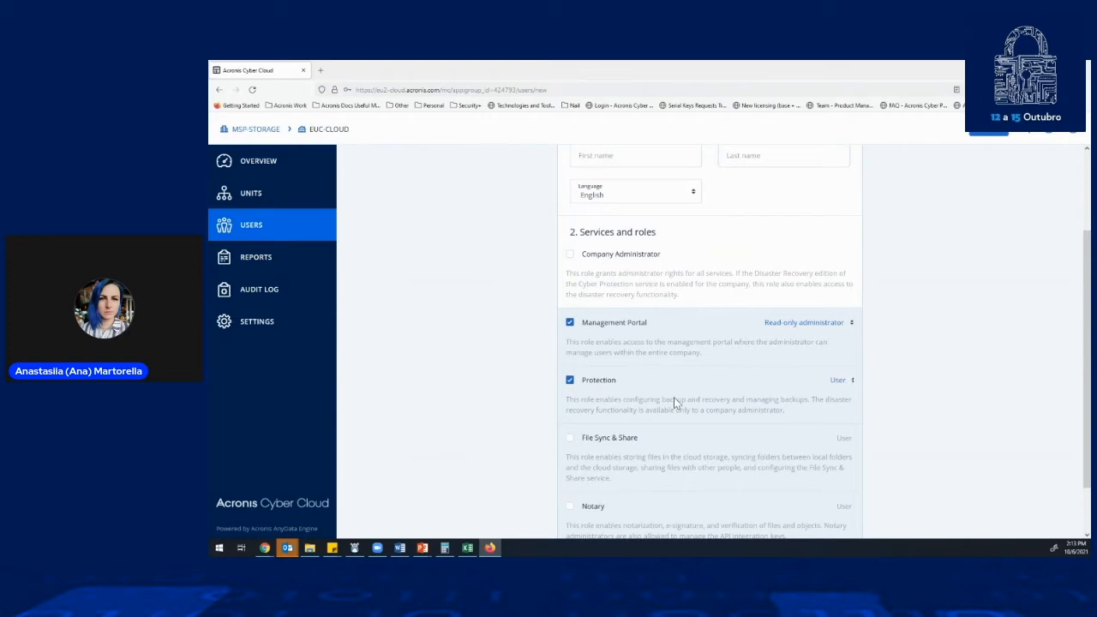
{"action": "left_click", "coordinate": [851, 381]}
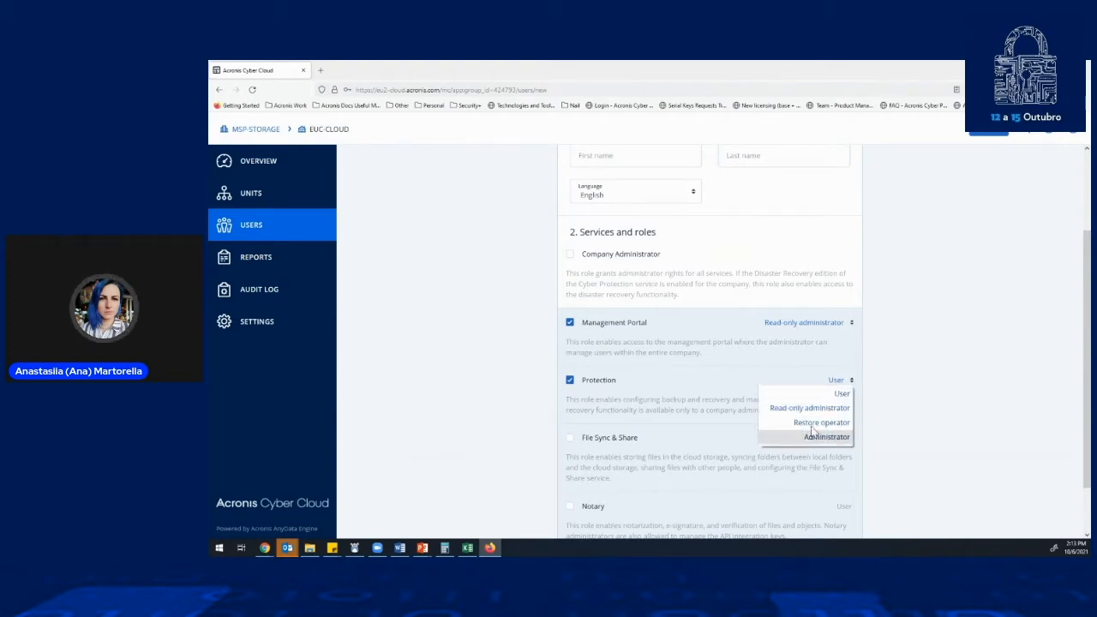
{"action": "scroll", "coordinate": [637, 386], "scroll_direction": "down", "scroll_amount": 1}
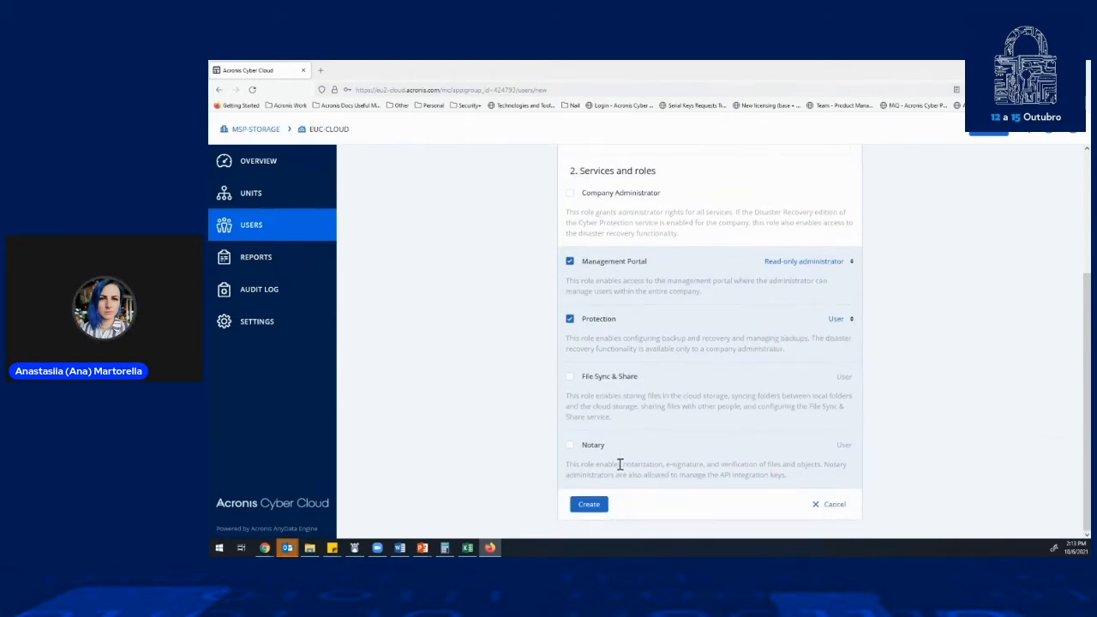
- Open the Daily activities operations report for EUC-CLOUD and examine its settings, including the available date ranges
{"action": "left_click", "coordinate": [276, 267]}
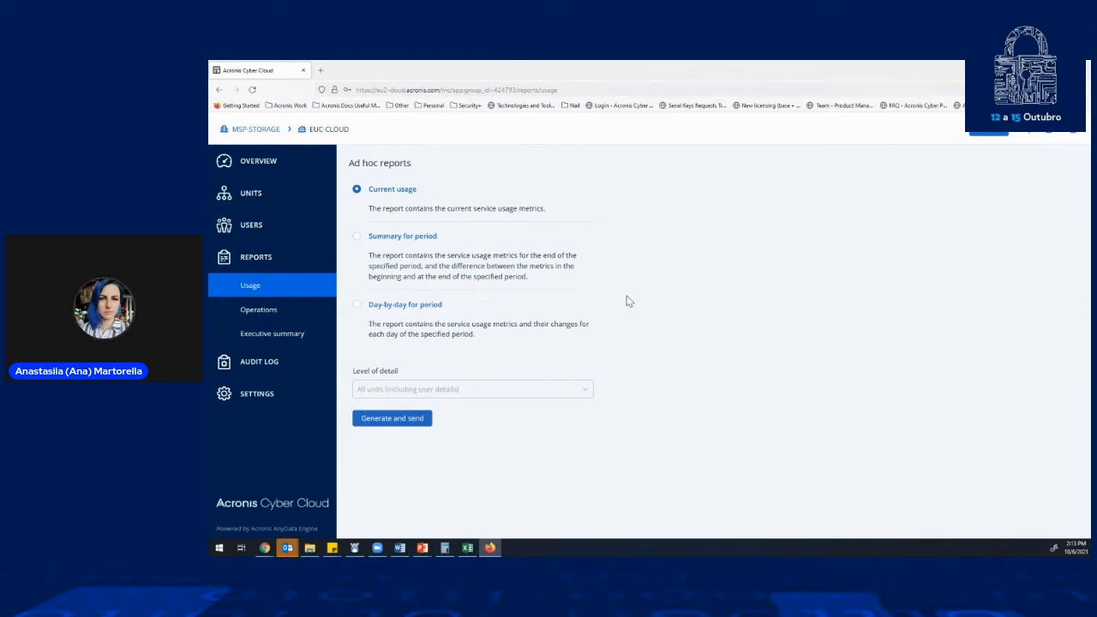
{"action": "left_click", "coordinate": [289, 309]}
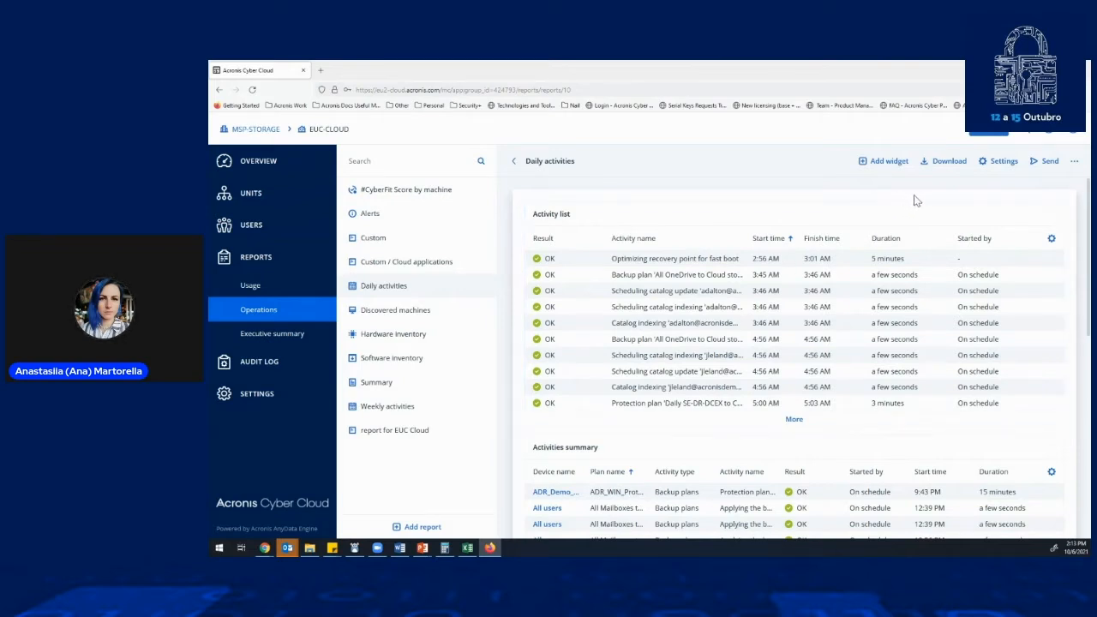
{"action": "left_click", "coordinate": [994, 171]}
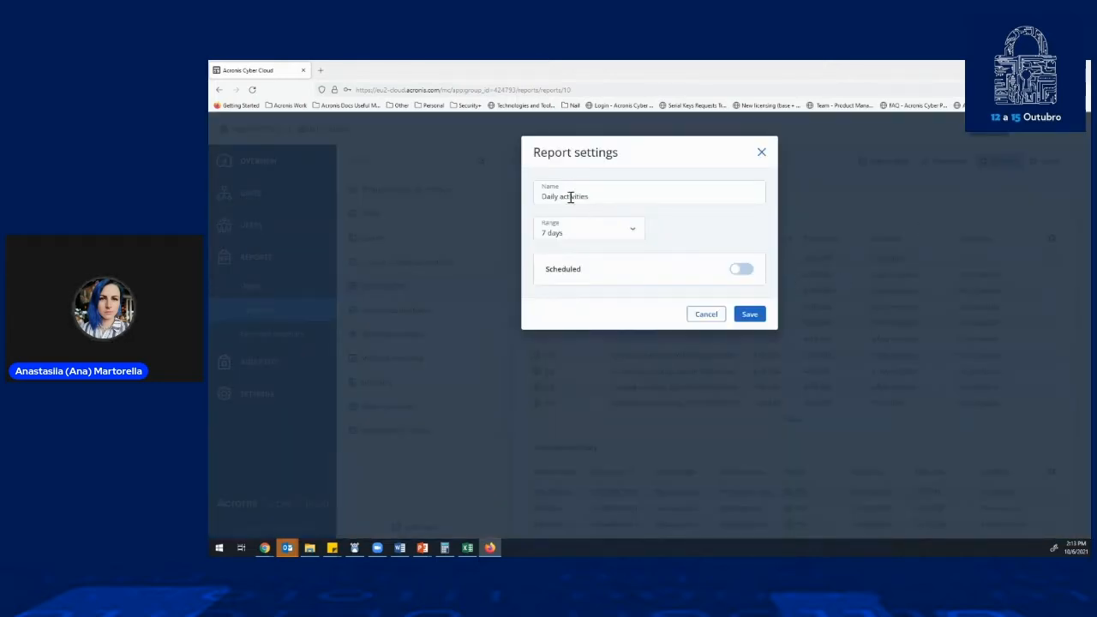
{"action": "left_click", "coordinate": [760, 152]}
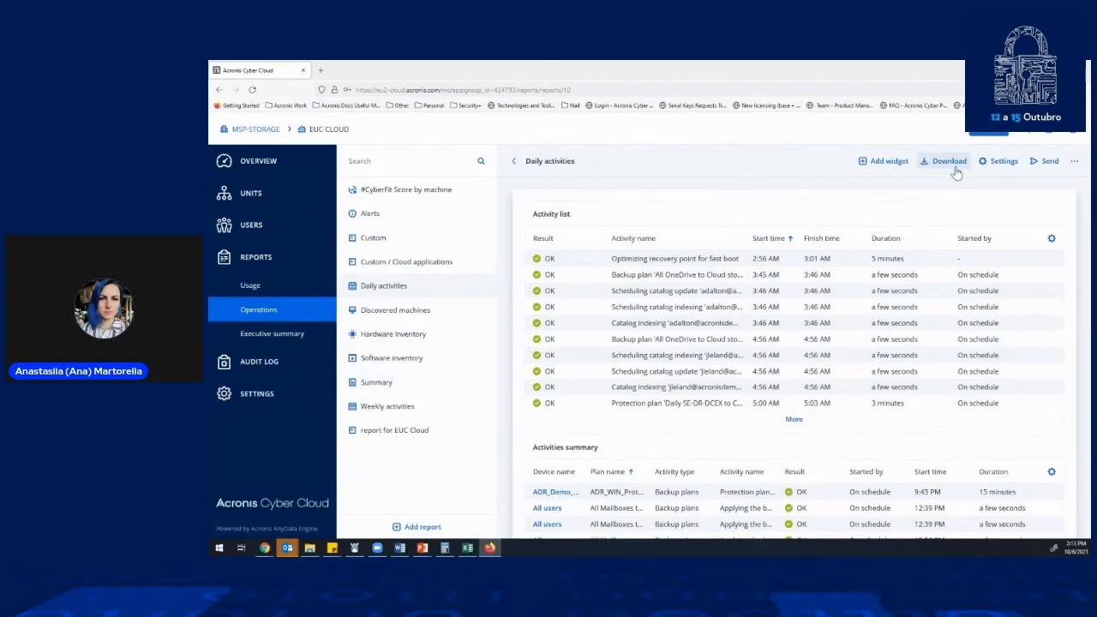
{"action": "left_click", "coordinate": [998, 161]}
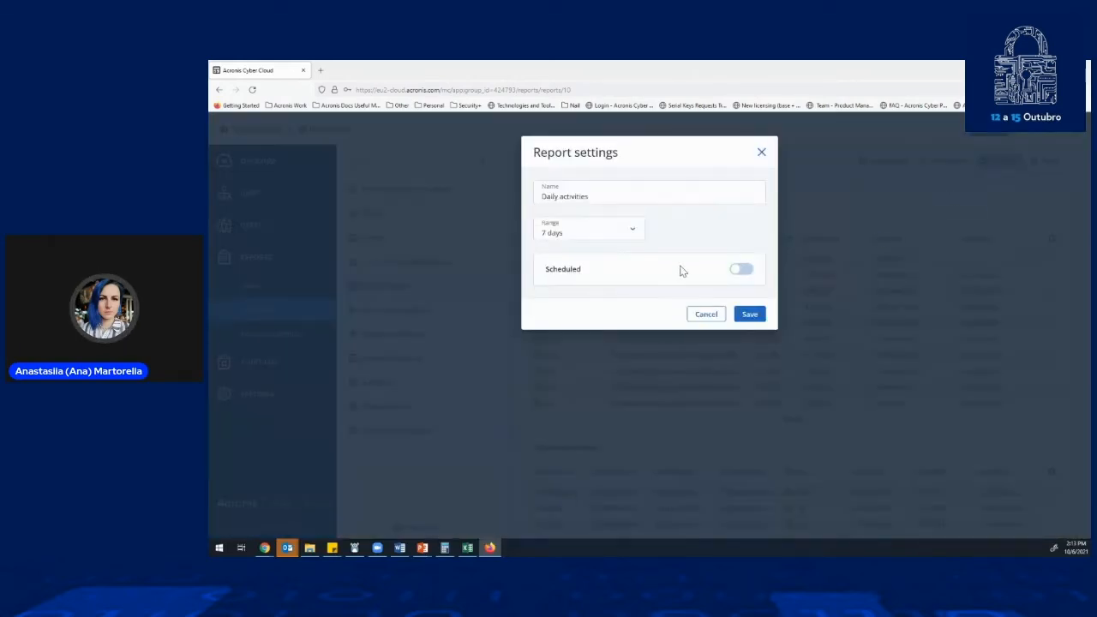
{"action": "left_click", "coordinate": [623, 229]}
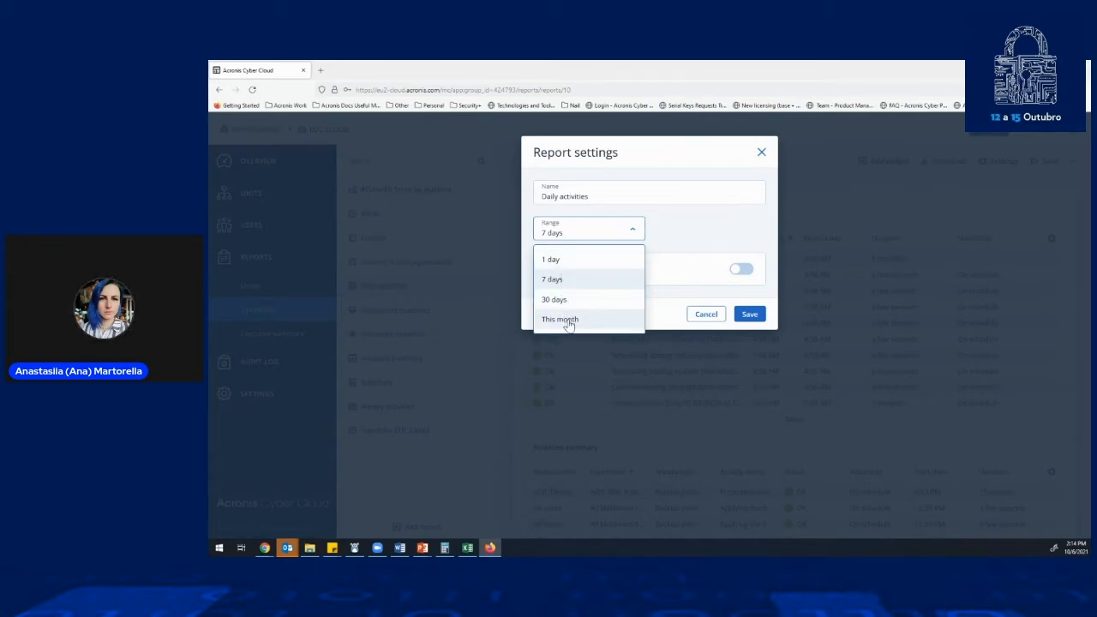
{"action": "left_click", "coordinate": [681, 234]}
- Enable scheduling for the Daily activities report, examine its file format and language choices, and leave the settings without saving
{"action": "left_click", "coordinate": [743, 270]}
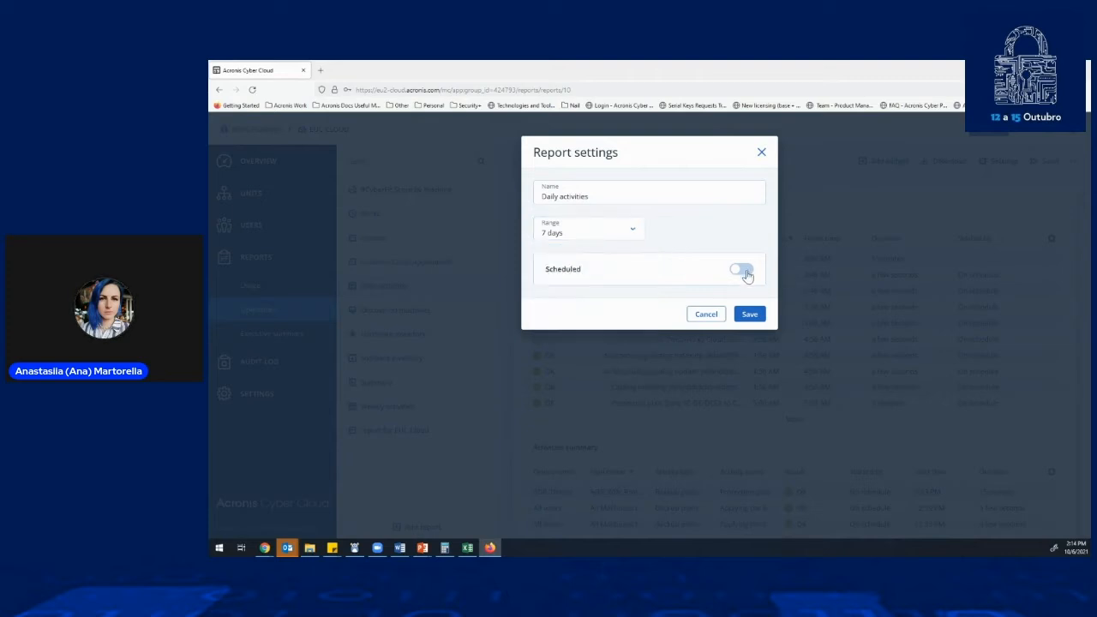
{"action": "left_click", "coordinate": [614, 309]}
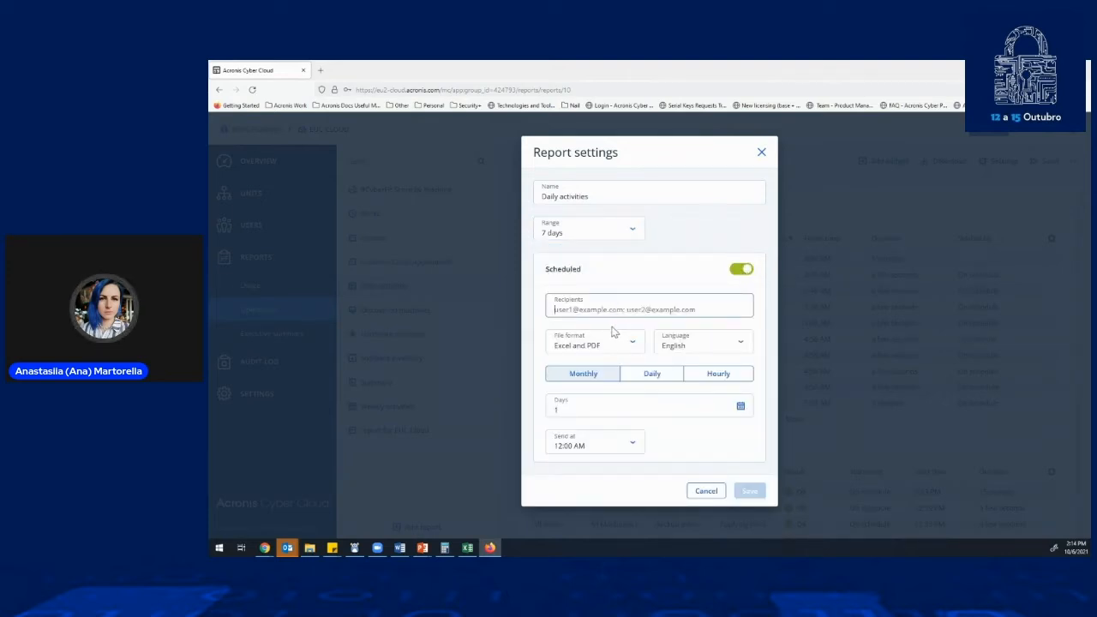
{"action": "left_click", "coordinate": [619, 347]}
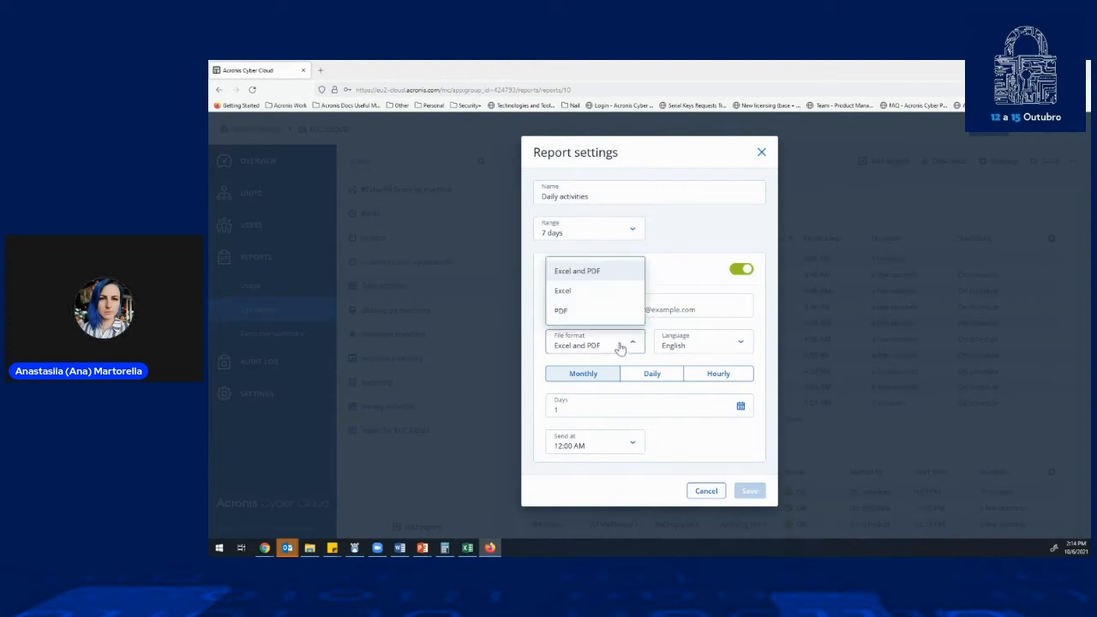
{"action": "left_click", "coordinate": [687, 345]}
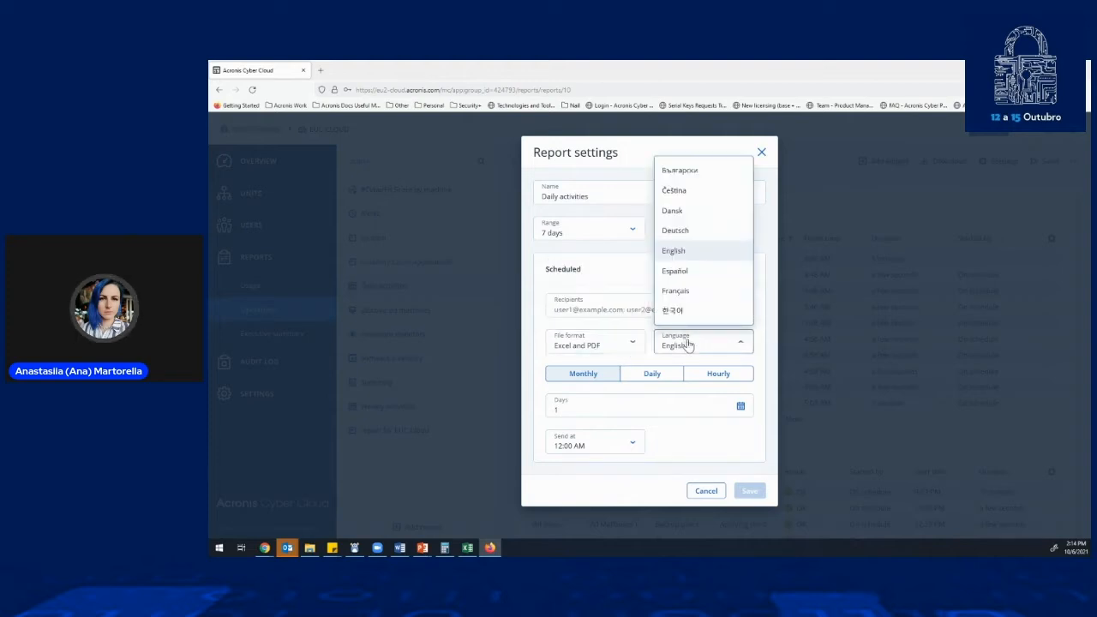
{"action": "scroll", "coordinate": [699, 257], "scroll_direction": "down", "scroll_amount": 3}
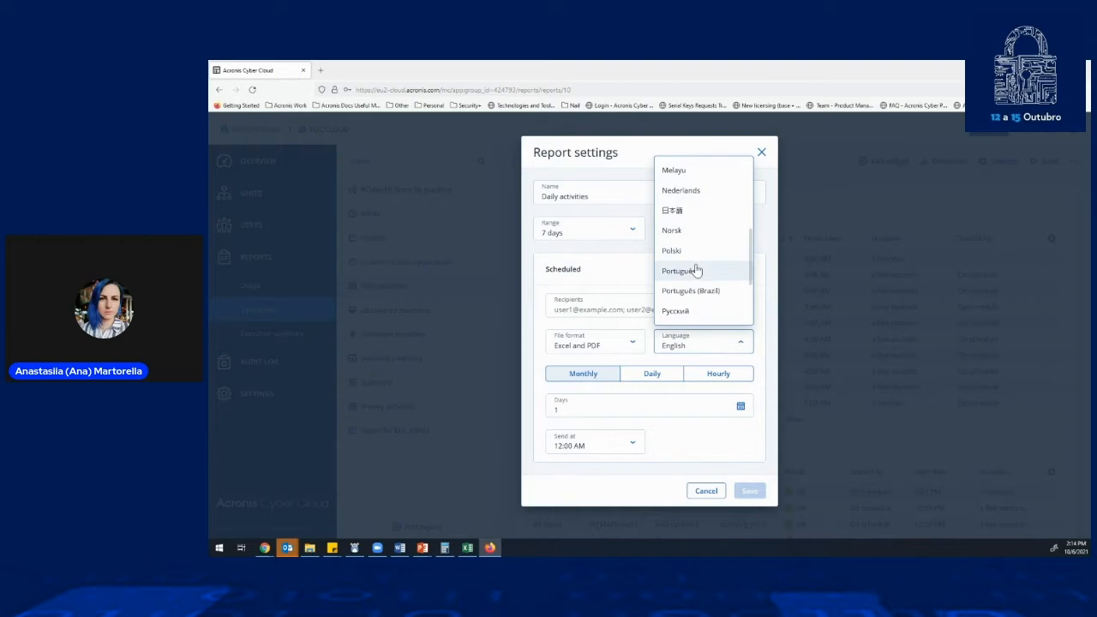
{"action": "scroll", "coordinate": [696, 270], "scroll_direction": "down", "scroll_amount": 2}
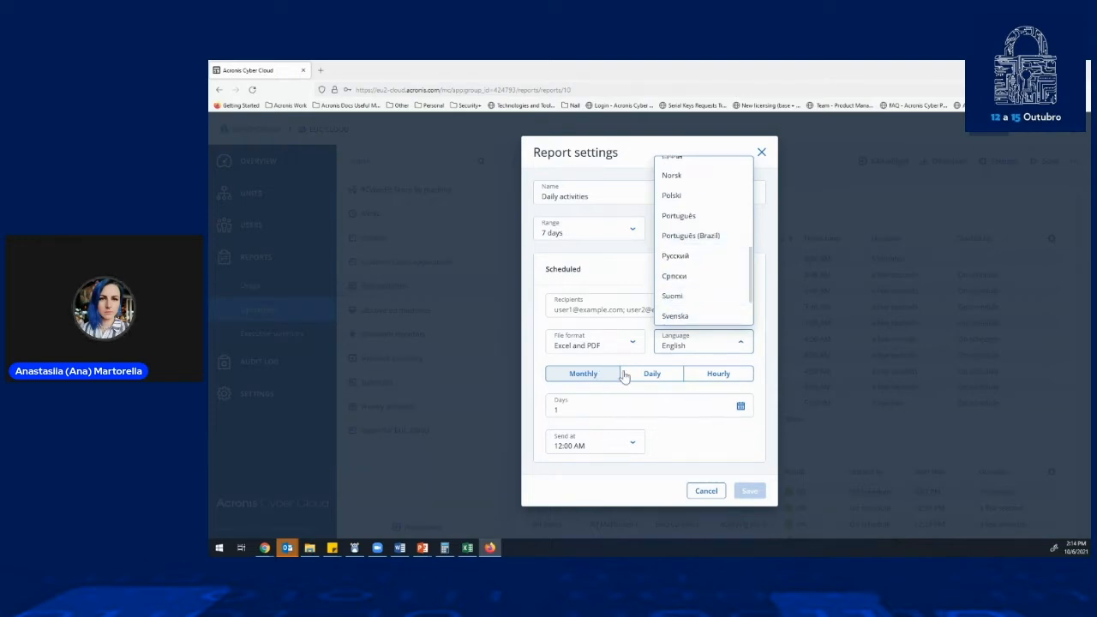
{"action": "left_click", "coordinate": [651, 391]}
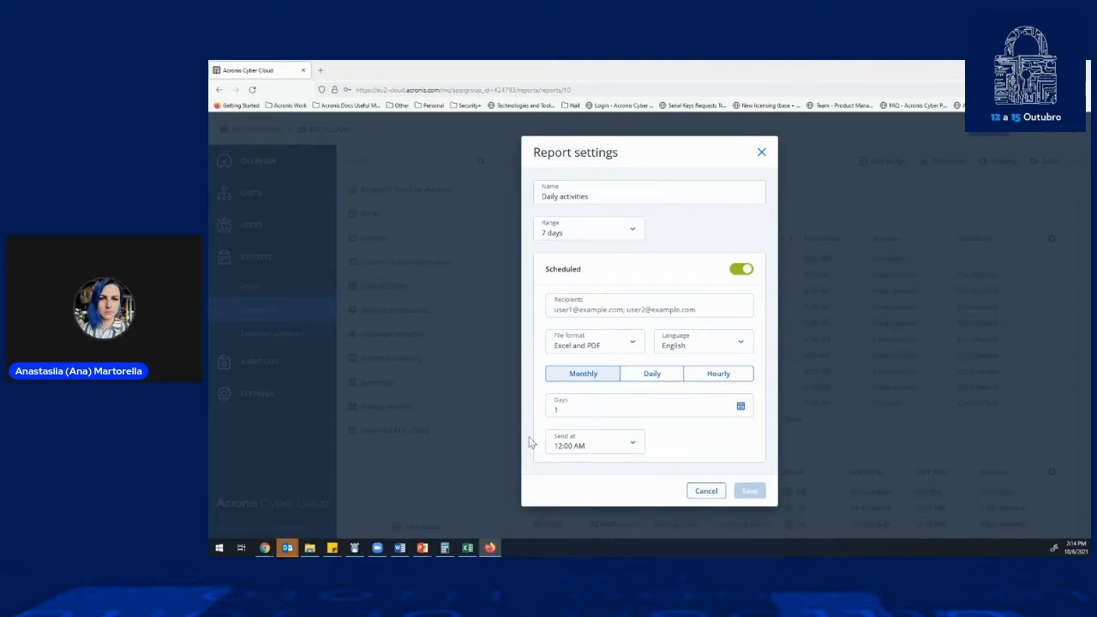
{"action": "left_click", "coordinate": [761, 152]}
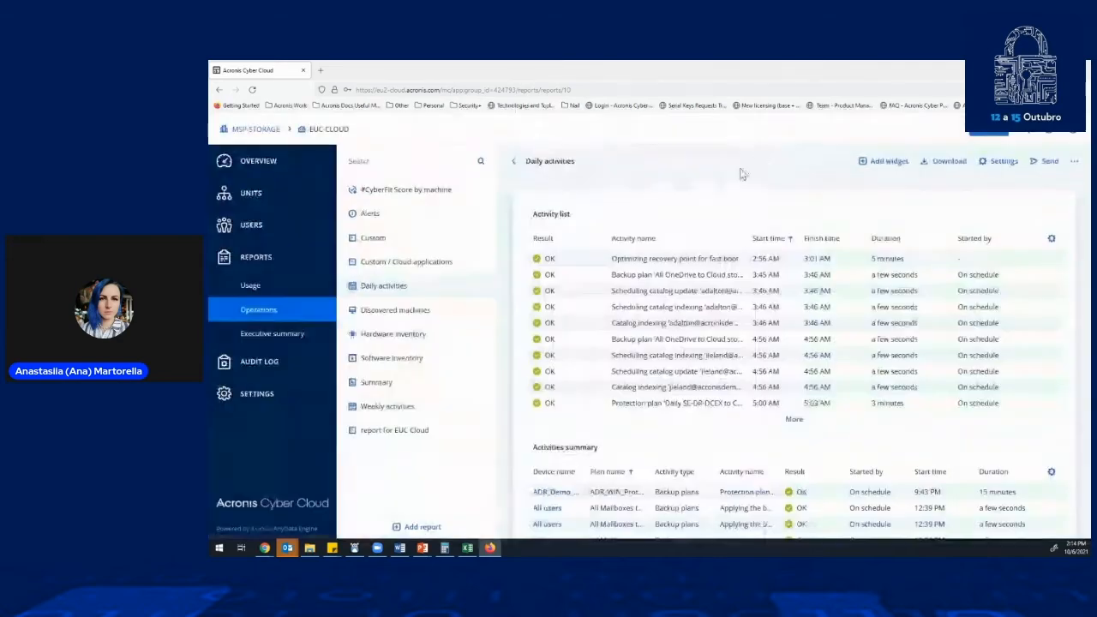
- View the audit log and the storage locations of EUC-CLOUD, then return to the parent MSP-STORAGE tenant
{"action": "left_click", "coordinate": [269, 362]}
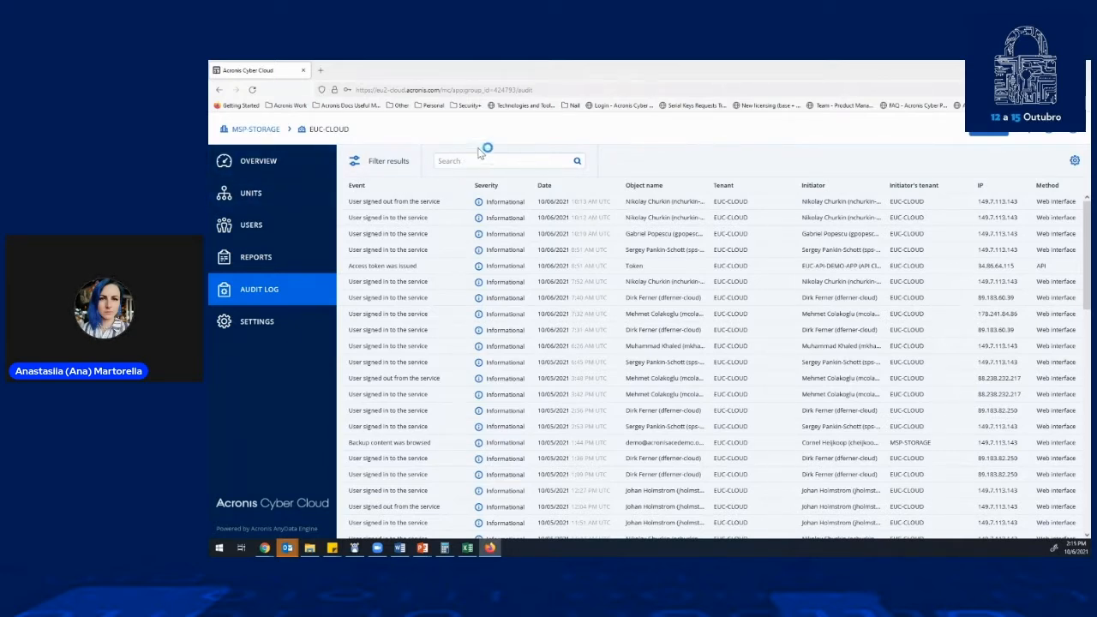
{"action": "left_click", "coordinate": [236, 323]}
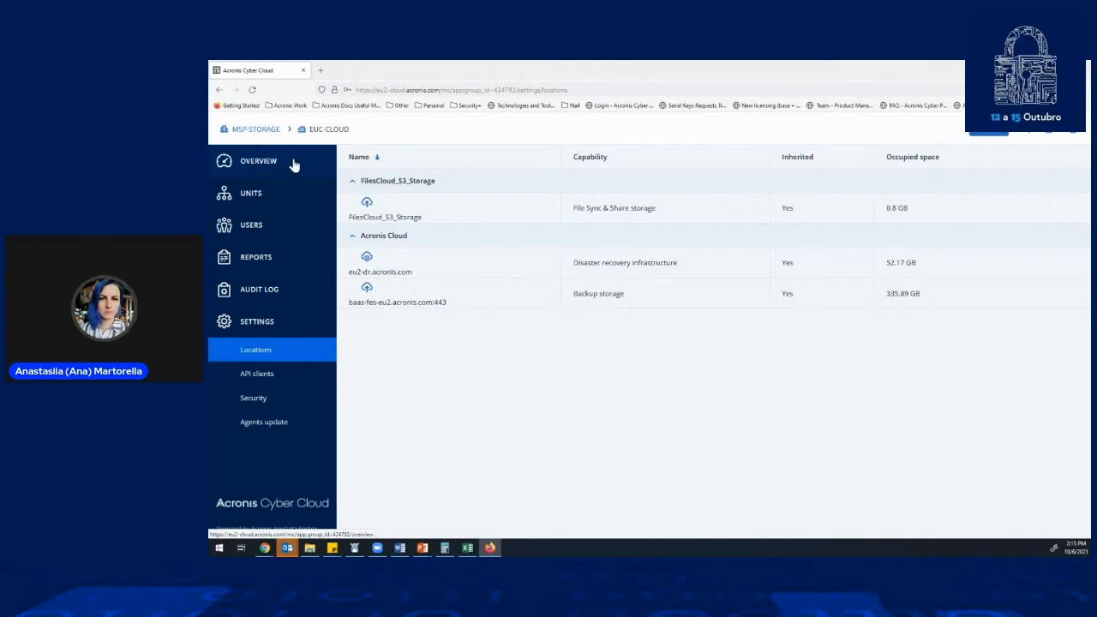
{"action": "left_click", "coordinate": [267, 131]}
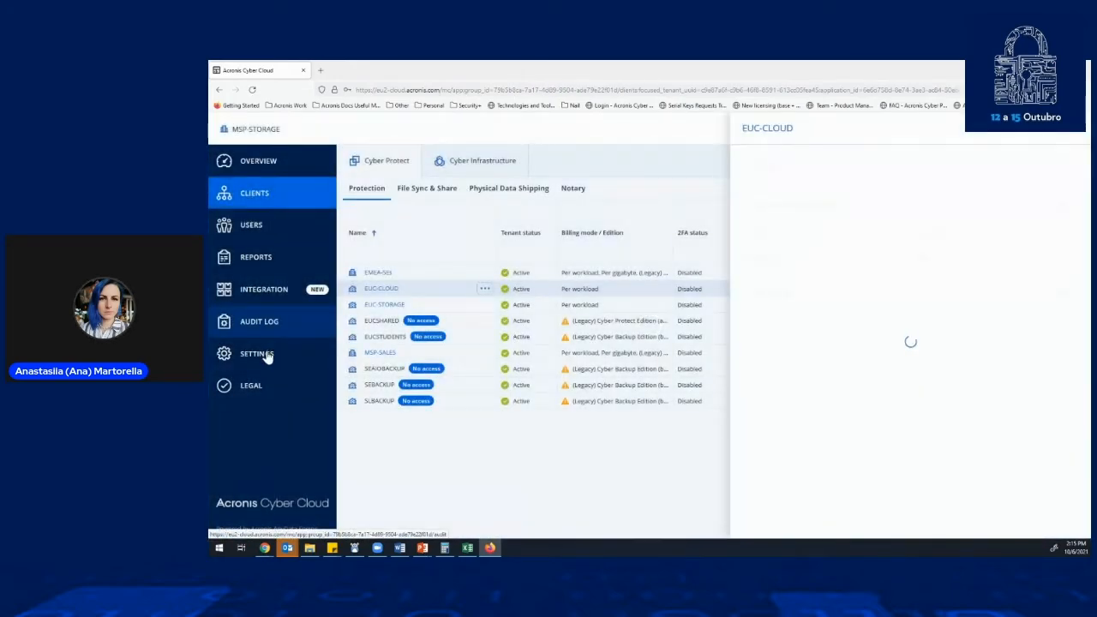
- View the MSP-STORAGE storage locations, examine the deployment options for adding backup storage, and leave without adding any
{"action": "left_click", "coordinate": [261, 352]}
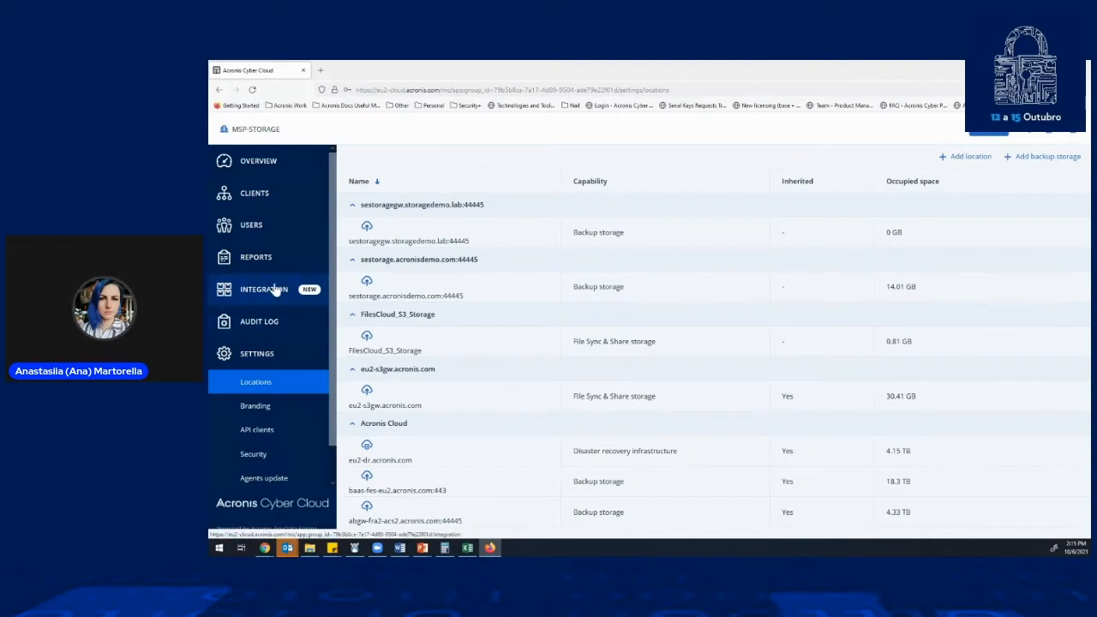
{"action": "scroll", "coordinate": [286, 343], "scroll_direction": "down", "scroll_amount": 1}
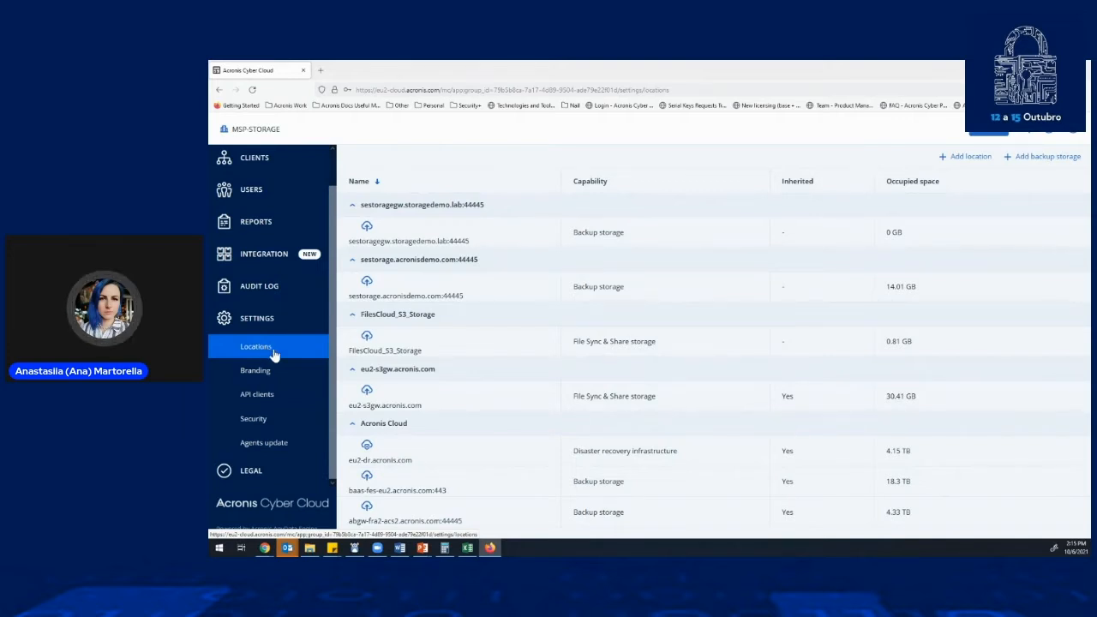
{"action": "left_click", "coordinate": [1033, 158]}
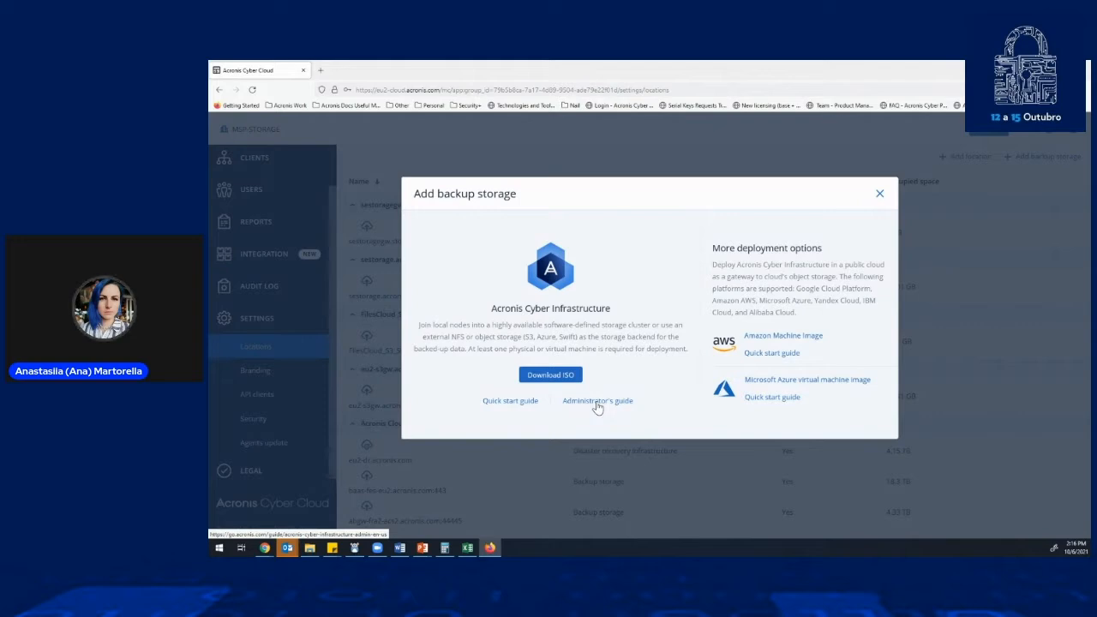
{"action": "left_click", "coordinate": [881, 195]}
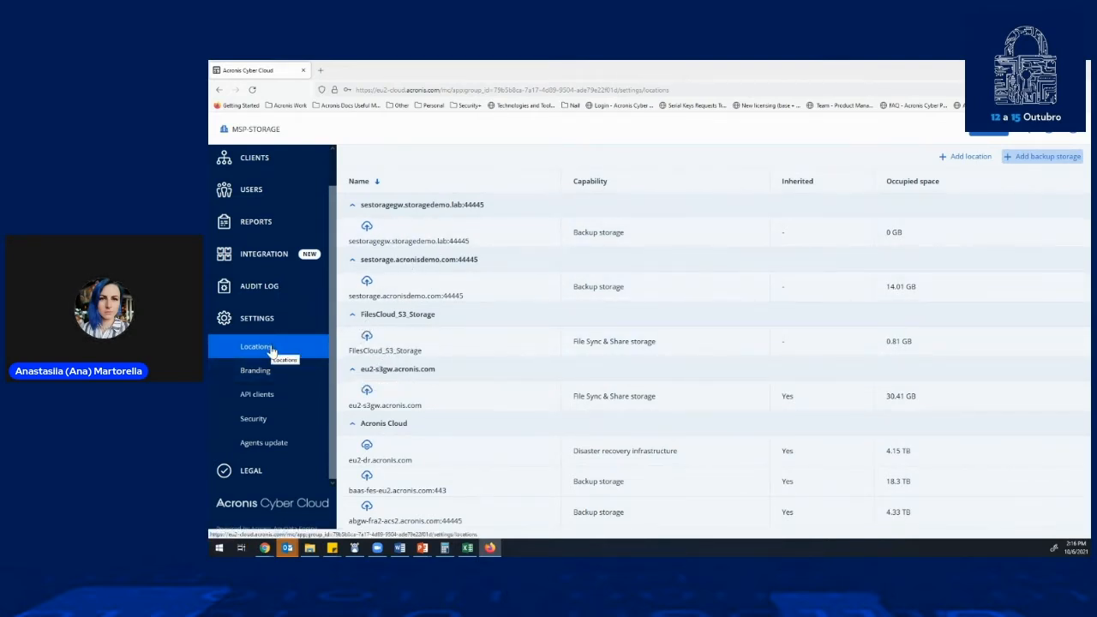
- Review the MSP-STORAGE branding settings from appearance and documentation links through to mobile apps and email server settings
{"action": "left_click", "coordinate": [257, 371]}
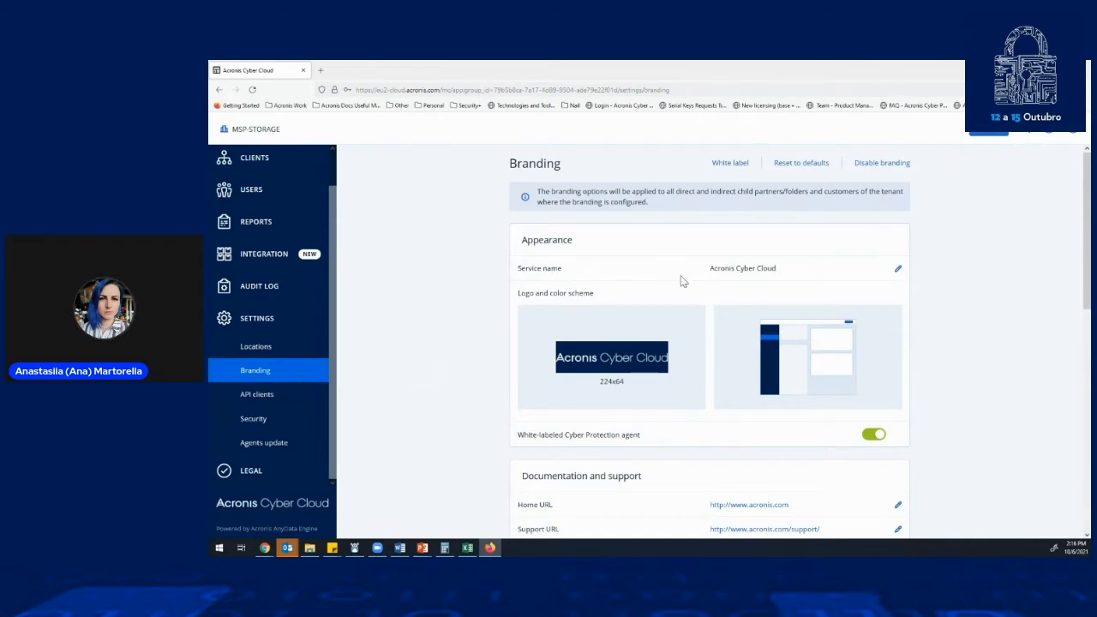
{"action": "mouse_move", "coordinate": [846, 384]}
{"action": "scroll", "coordinate": [461, 422], "scroll_direction": "down", "scroll_amount": 3}
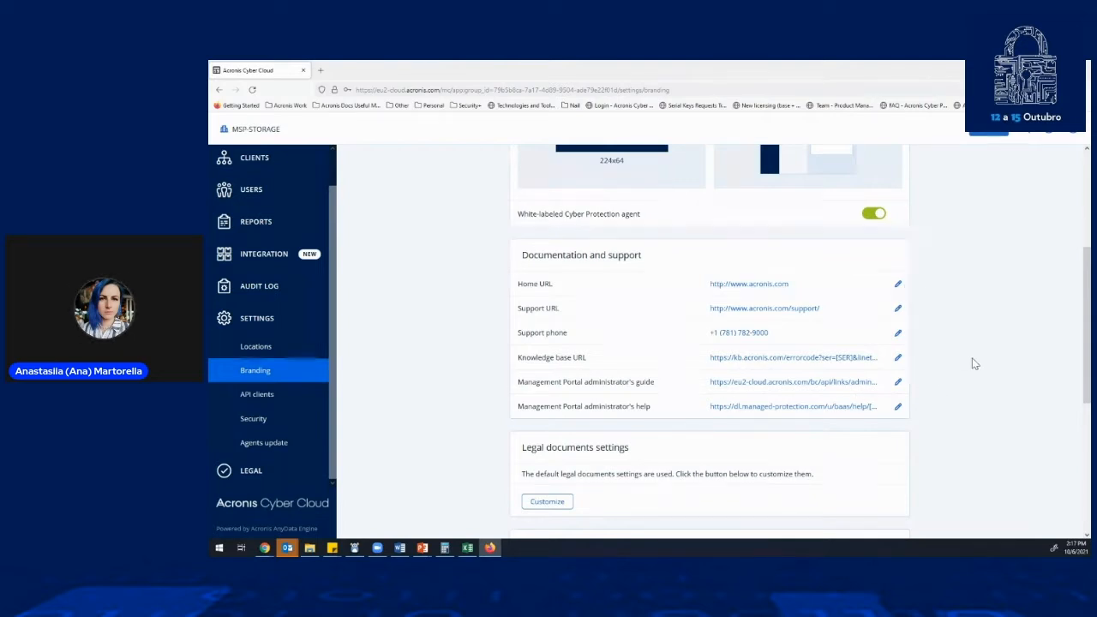
{"action": "scroll", "coordinate": [986, 321], "scroll_direction": "up", "scroll_amount": 2}
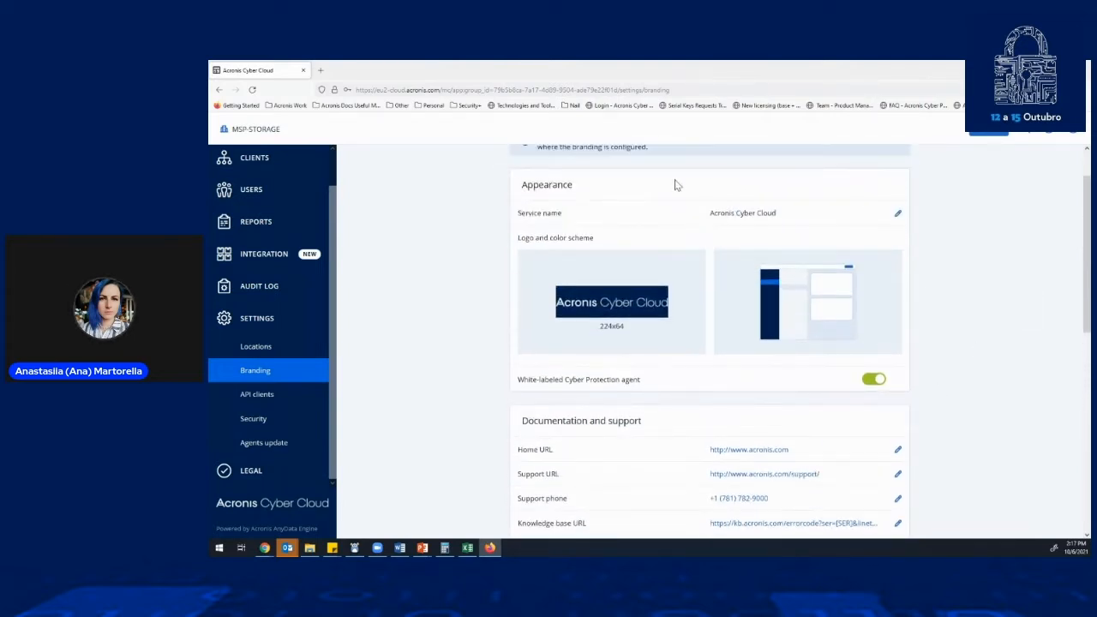
{"action": "scroll", "coordinate": [777, 363], "scroll_direction": "down", "scroll_amount": 2}
{"action": "scroll", "coordinate": [789, 315], "scroll_direction": "down", "scroll_amount": 4}
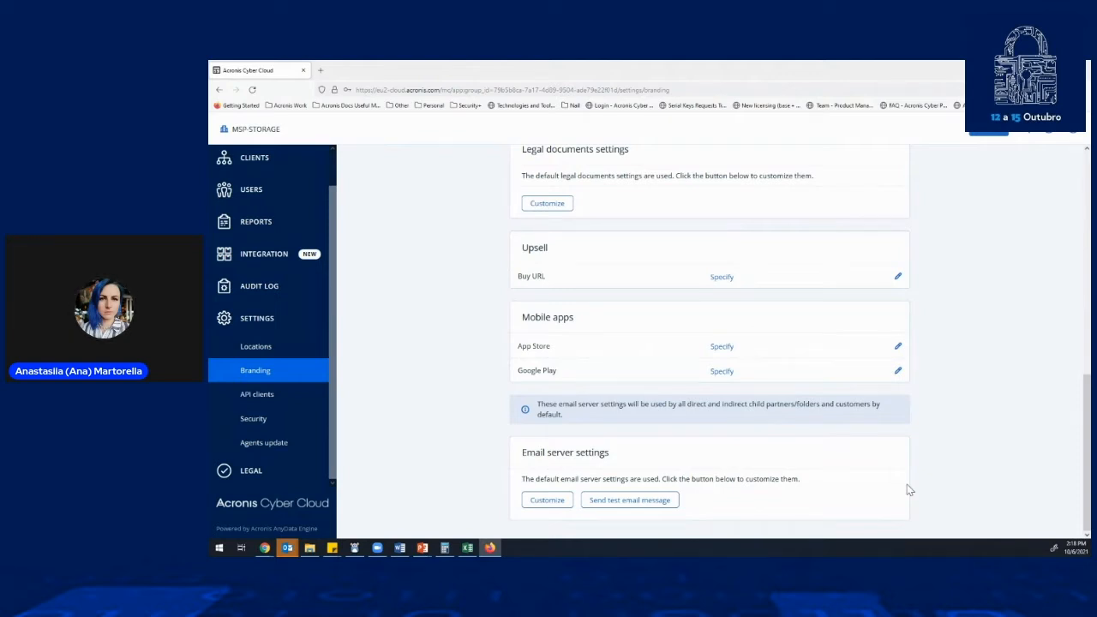
- Review the security settings, open the agents update settings and switch on automatic agent updates to examine the maintenance window options
{"action": "left_click", "coordinate": [261, 419]}
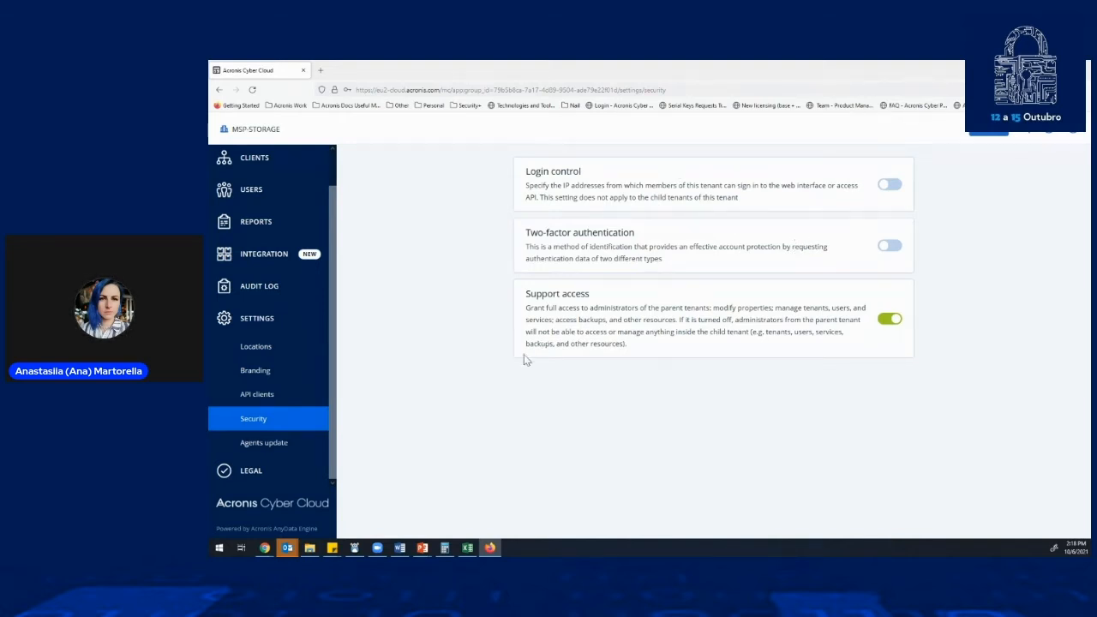
{"action": "left_click", "coordinate": [277, 453]}
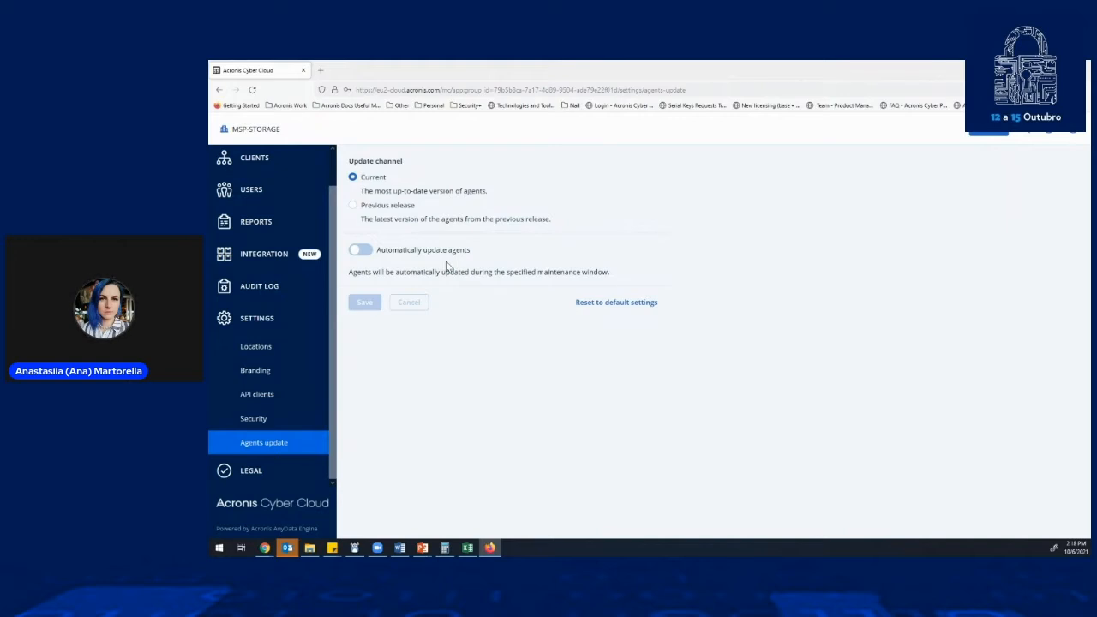
{"action": "left_click", "coordinate": [361, 252]}
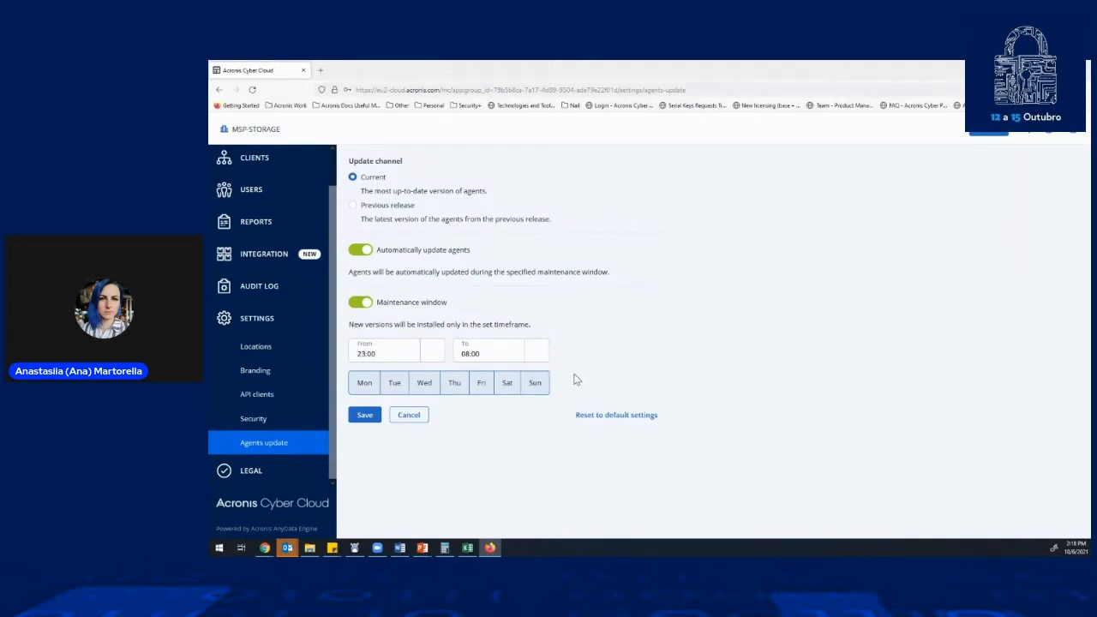
- Browse the full list of available third-party integrations for MSP-STORAGE
{"action": "left_click", "coordinate": [280, 257]}
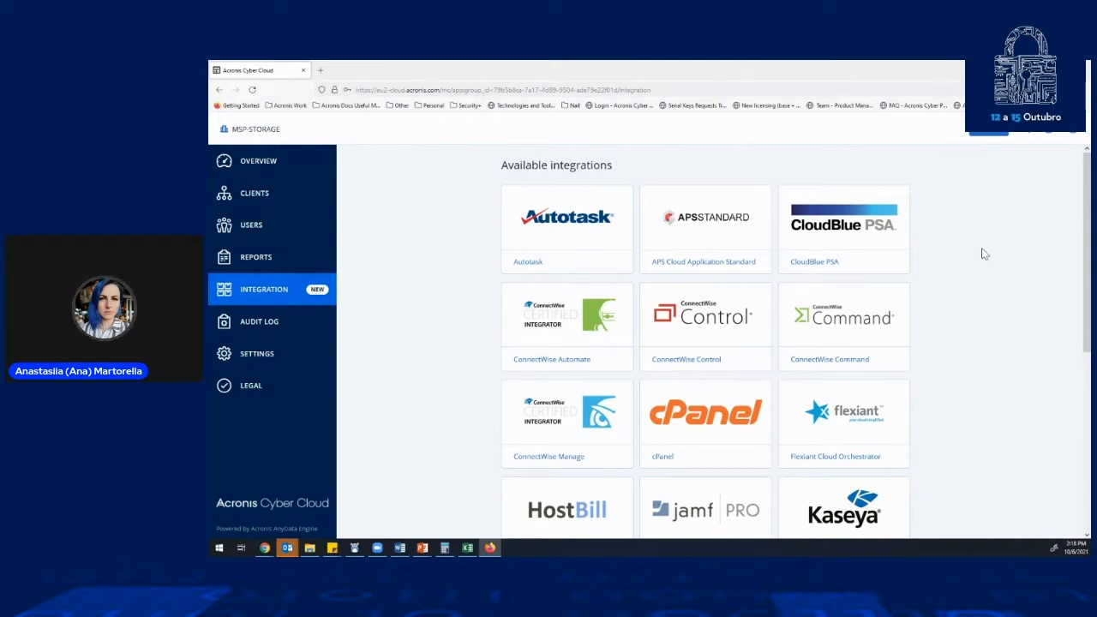
{"action": "scroll", "coordinate": [985, 275], "scroll_direction": "down", "scroll_amount": 2}
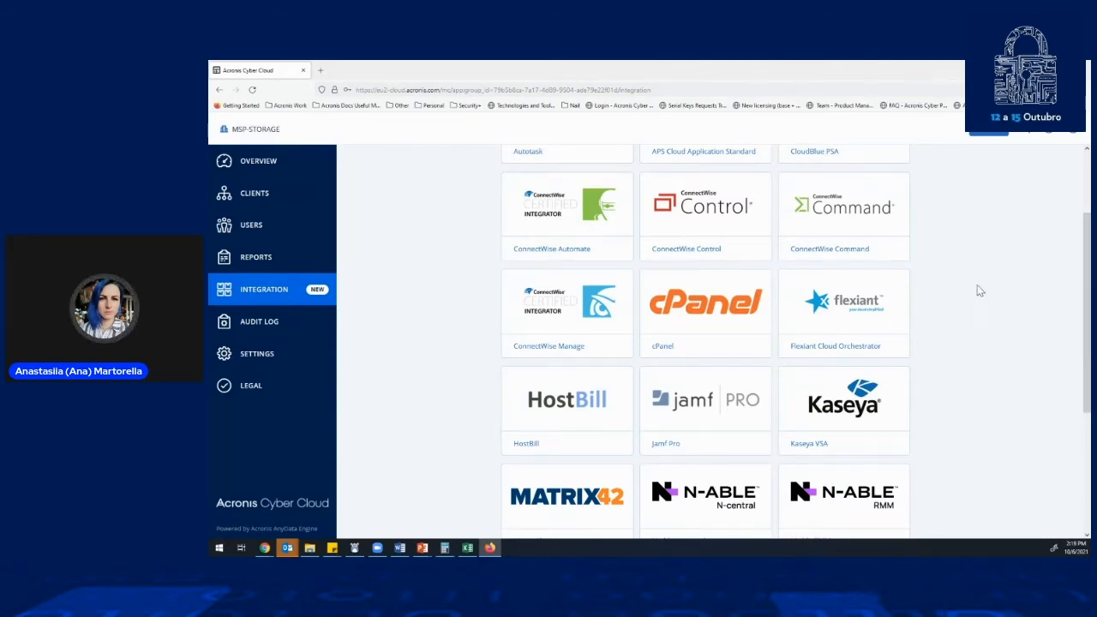
{"action": "scroll", "coordinate": [914, 331], "scroll_direction": "down", "scroll_amount": 4}
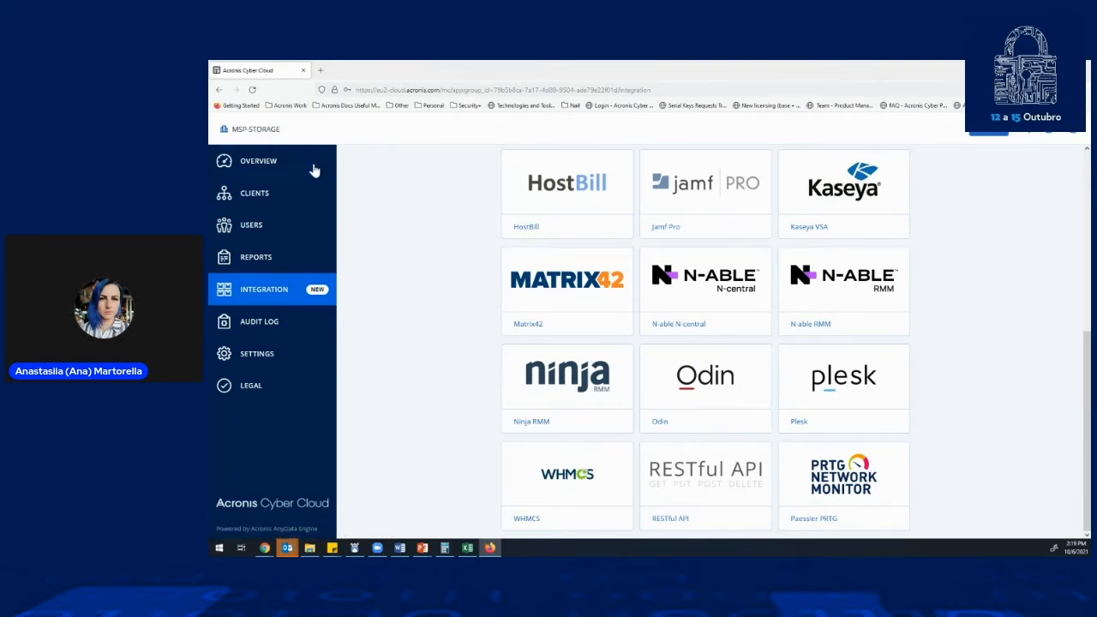
- Start creating a new customer in MSP-STORAGE from the clients list and name it Test
{"action": "left_click", "coordinate": [278, 207]}
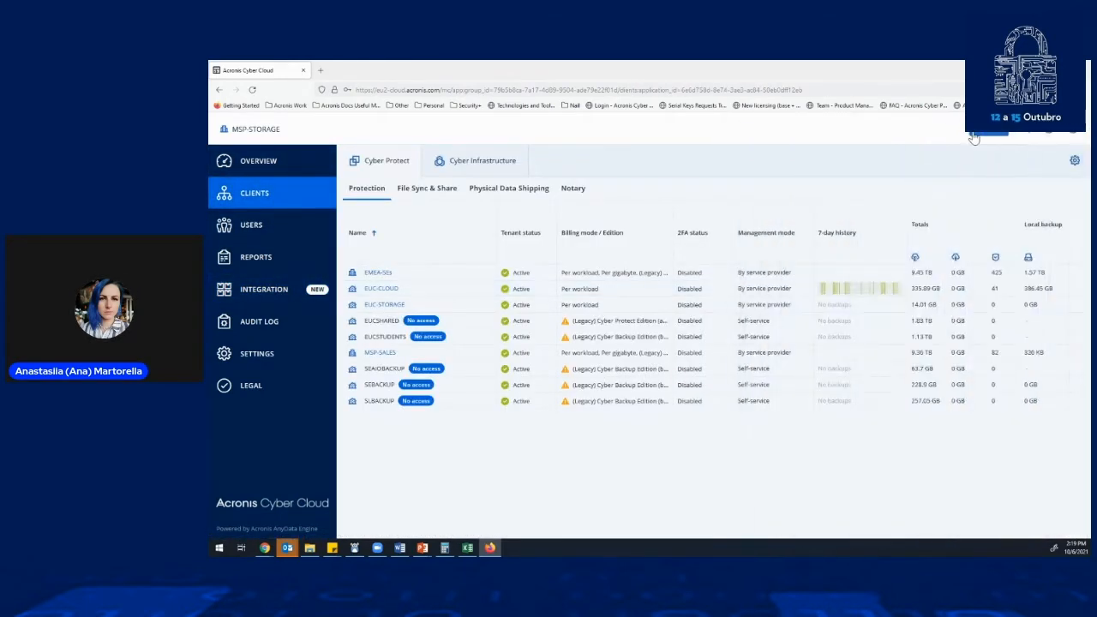
{"action": "left_click", "coordinate": [975, 135]}
{"action": "left_click", "coordinate": [1007, 156]}
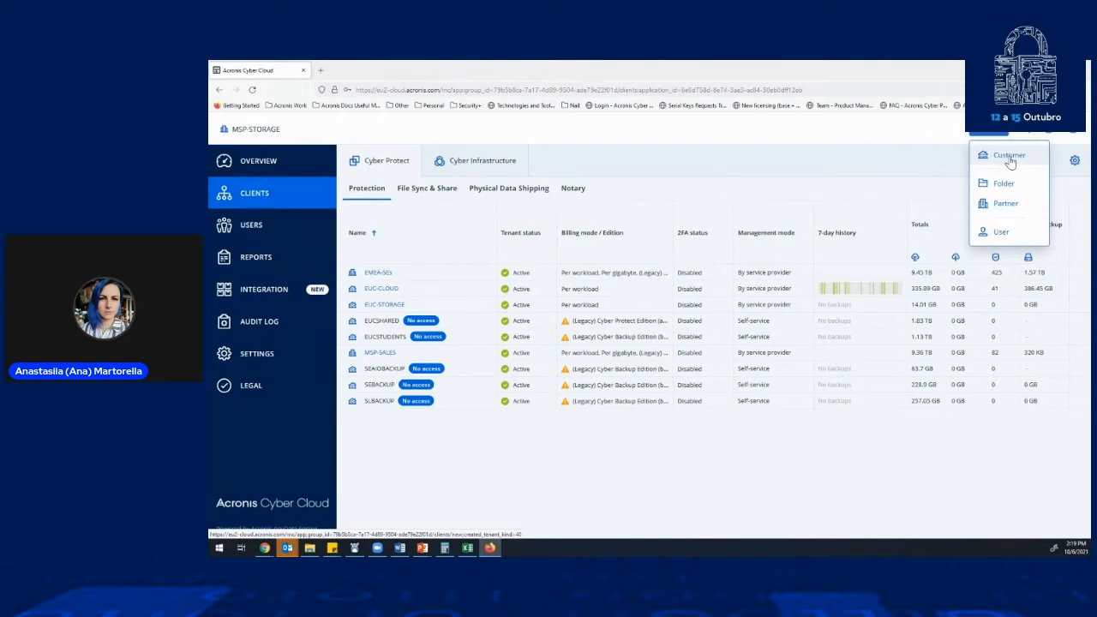
{"action": "scroll", "coordinate": [583, 276], "scroll_direction": "up", "scroll_amount": 2}
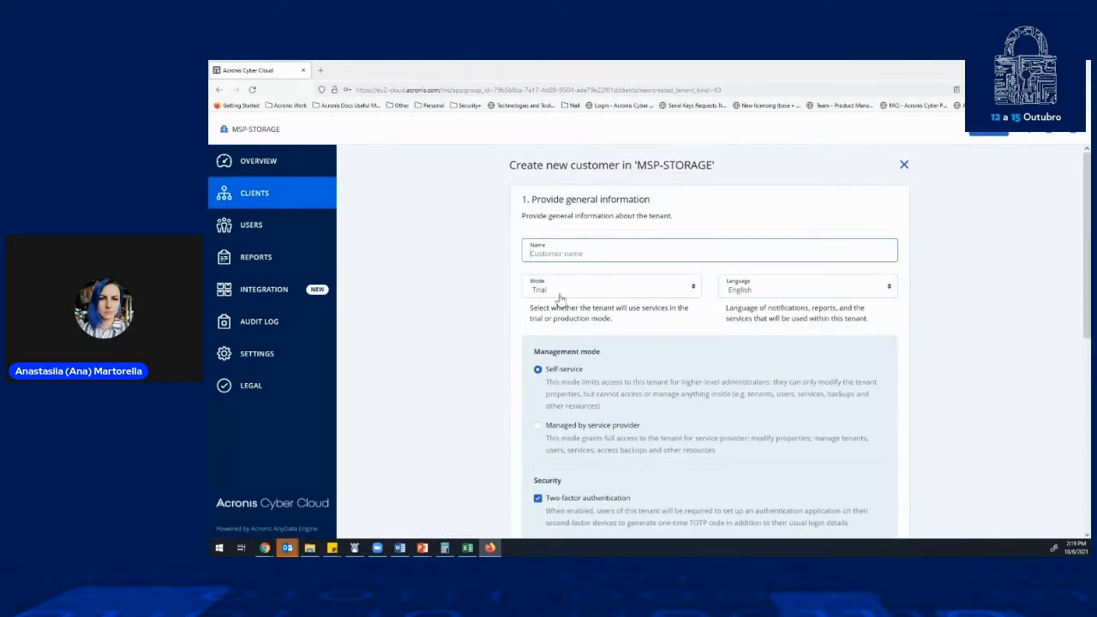
{"action": "type", "text": "Test"}
- Check the mode choices for the new customer, keep Trial, and set the tenant language to Português
{"action": "left_click", "coordinate": [613, 294]}
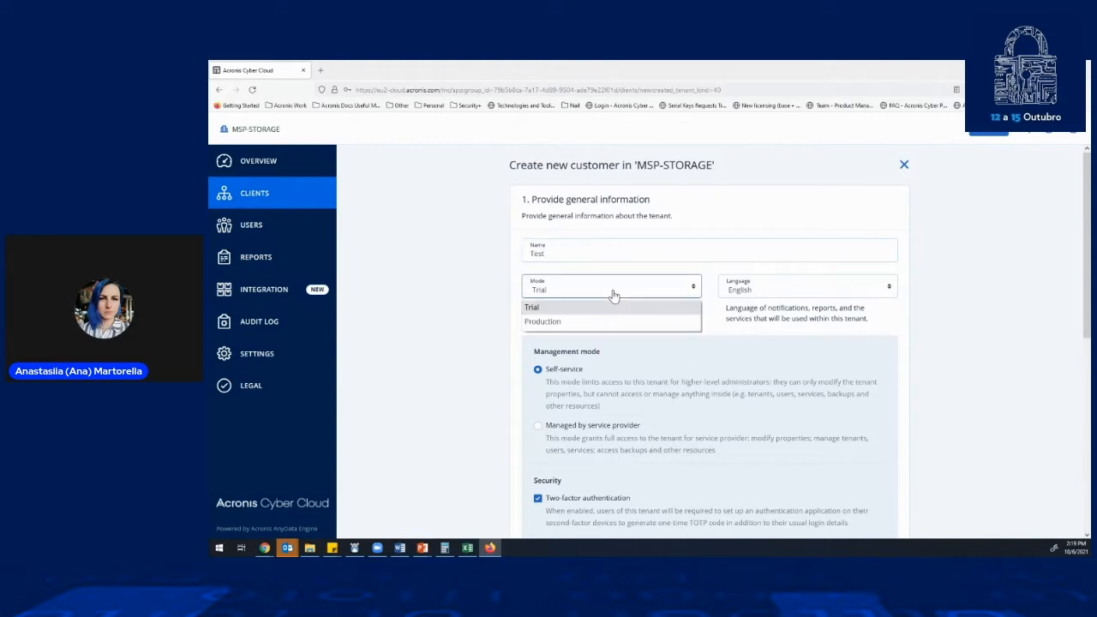
{"action": "left_click", "coordinate": [737, 295]}
{"action": "scroll", "coordinate": [771, 433], "scroll_direction": "down", "scroll_amount": 2}
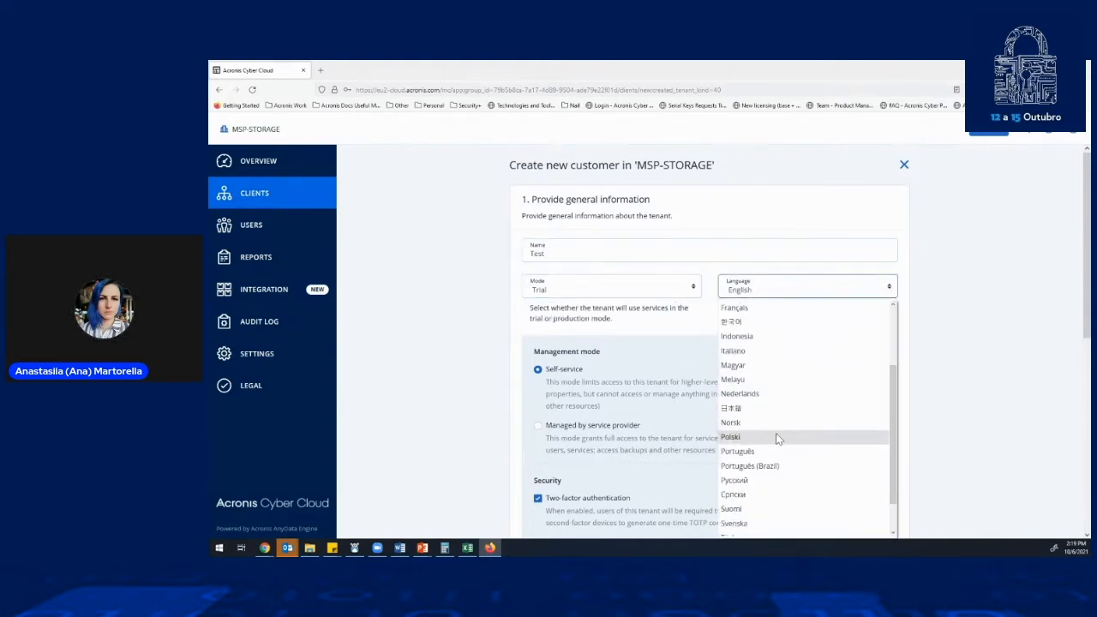
{"action": "left_click", "coordinate": [764, 455]}
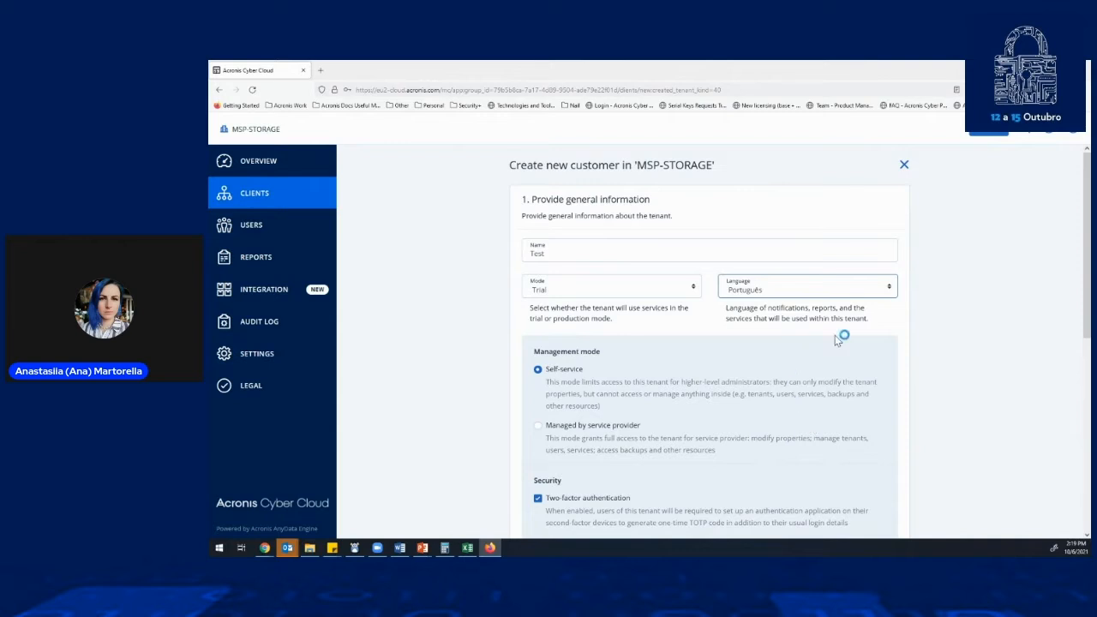
- Set the customer's management mode to Managed by service provider and try the Enhanced security mode option, leaving it disabled
{"action": "scroll", "coordinate": [626, 347], "scroll_direction": "down", "scroll_amount": 2}
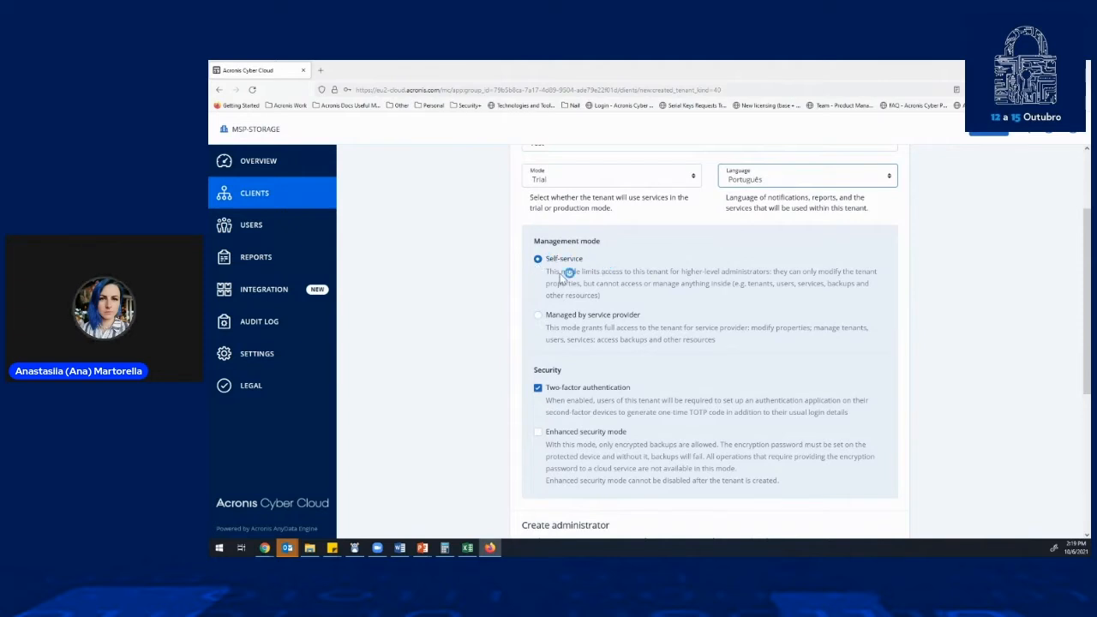
{"action": "left_click", "coordinate": [538, 315]}
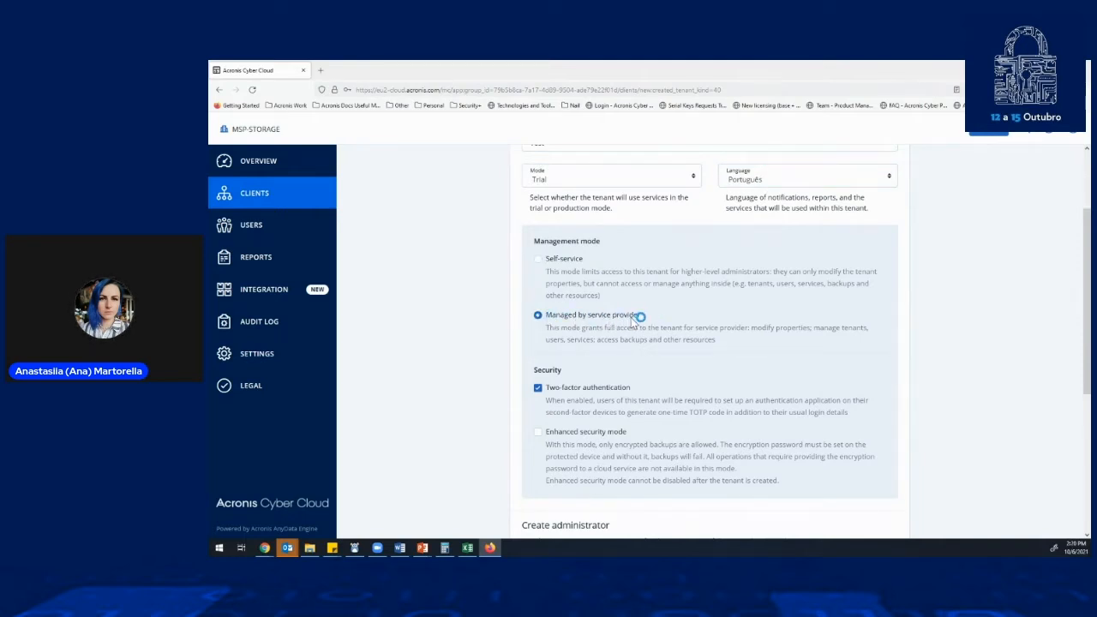
{"action": "scroll", "coordinate": [634, 318], "scroll_direction": "down", "scroll_amount": 3}
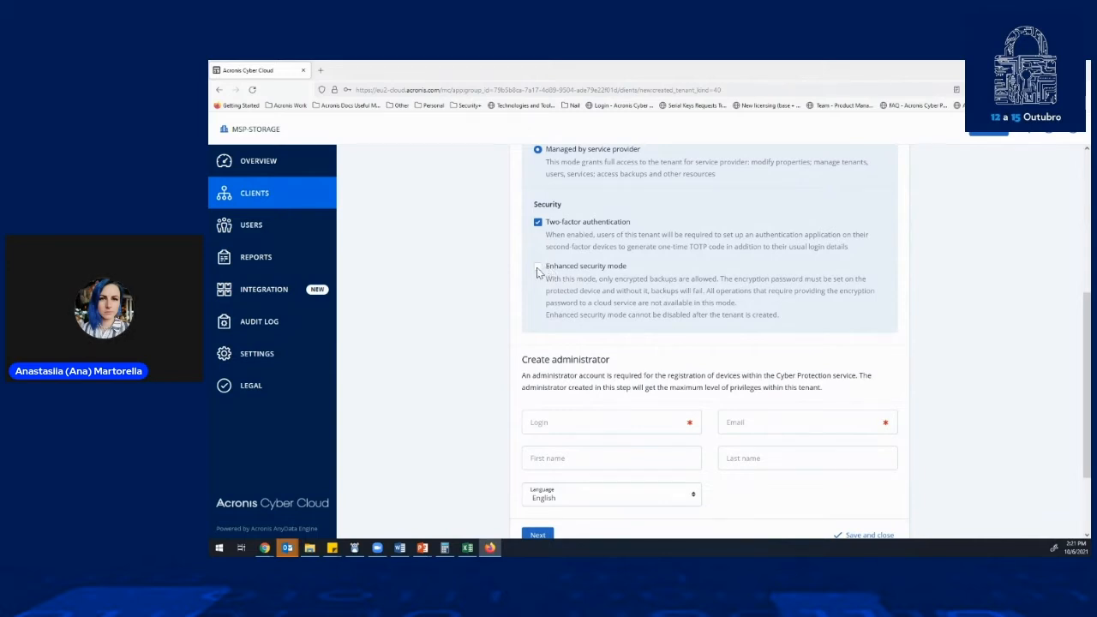
{"action": "left_click", "coordinate": [538, 268]}
{"action": "left_click", "coordinate": [538, 269]}
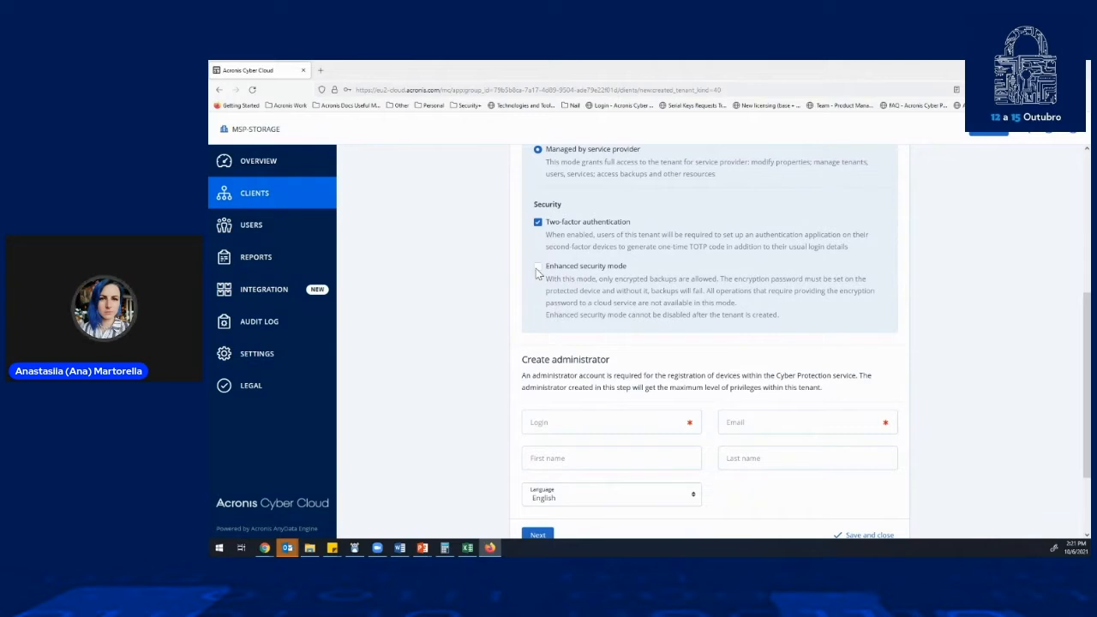
- Enter test123 as the login for the new customer's administrator account
{"action": "scroll", "coordinate": [583, 291], "scroll_direction": "down", "scroll_amount": 3}
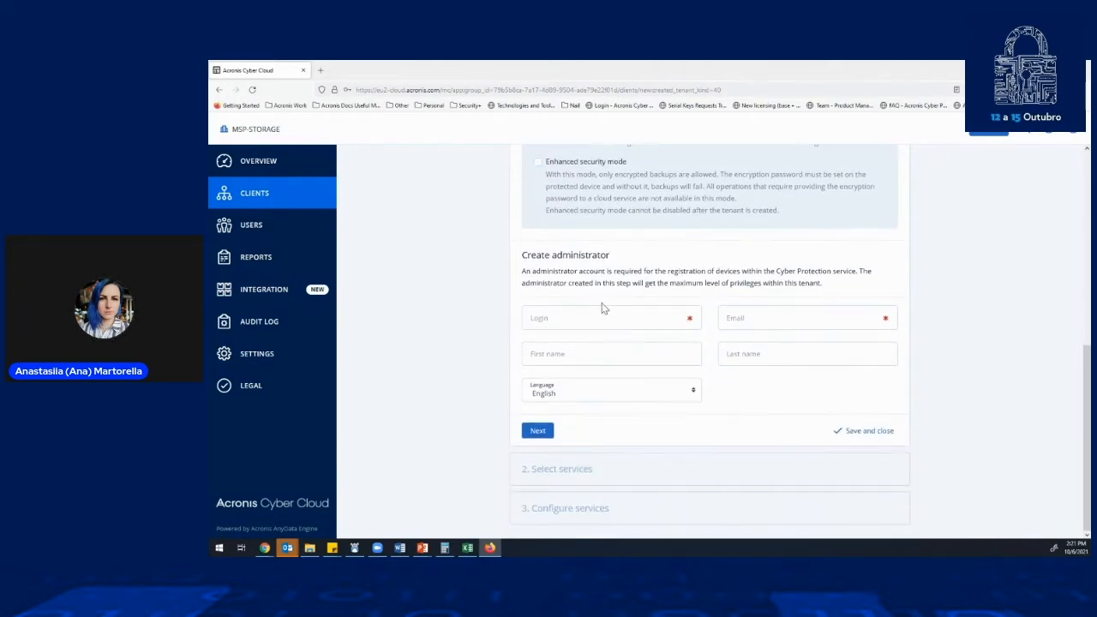
{"action": "left_click", "coordinate": [590, 312]}
{"action": "type", "text": "s"}
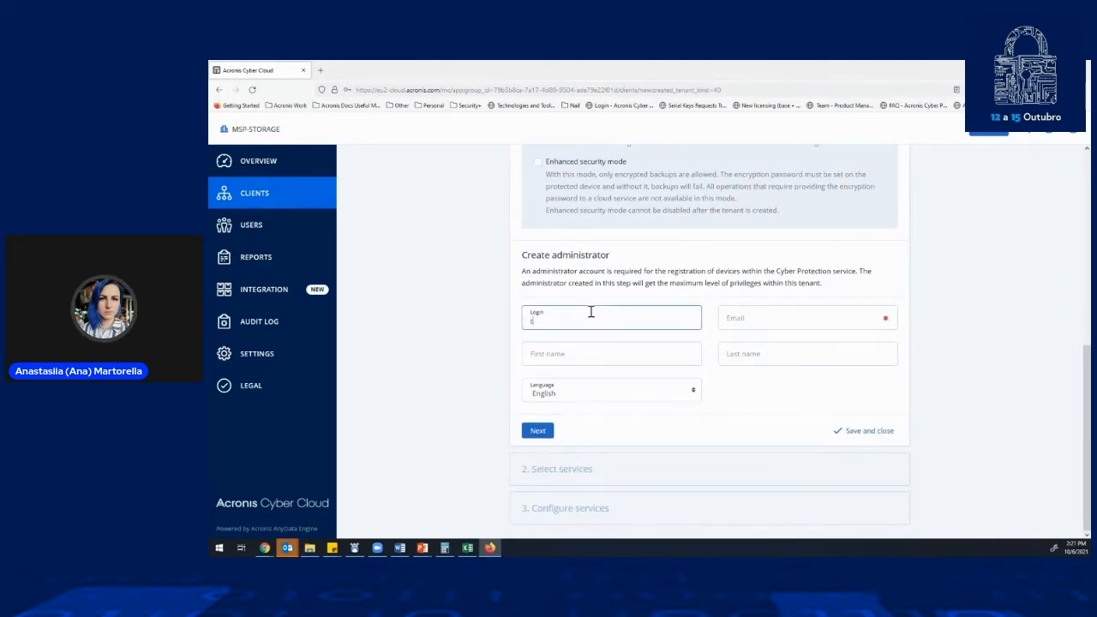
{"action": "type", "text": "est"}
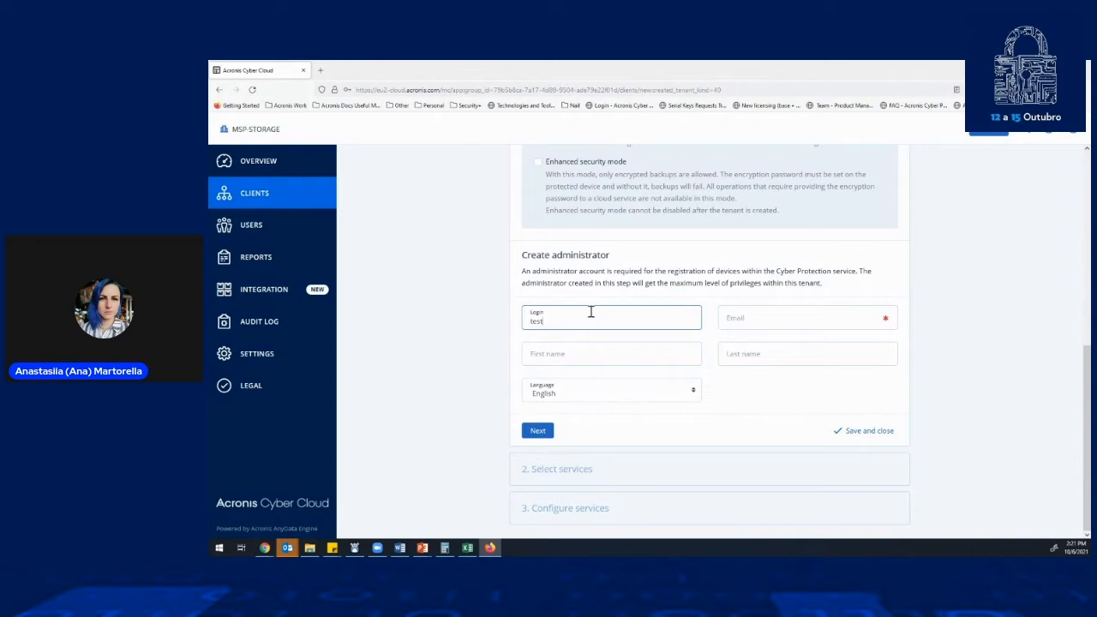
{"action": "type", "text": "123"}
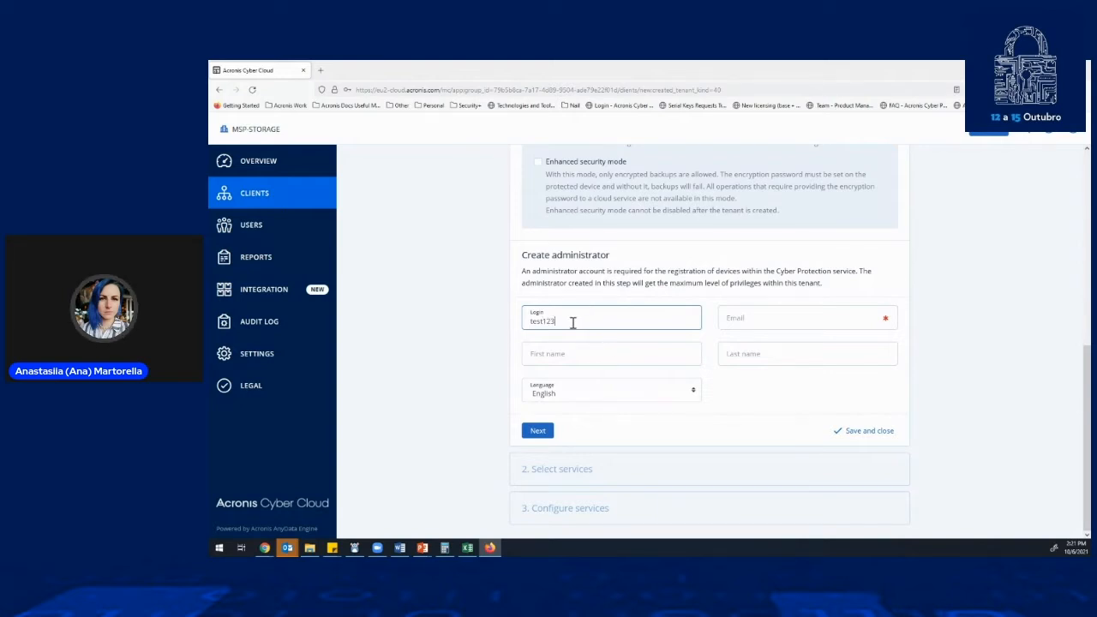
{"action": "left_click_drag", "start_coordinate": [576, 322], "coordinate": [527, 321]}
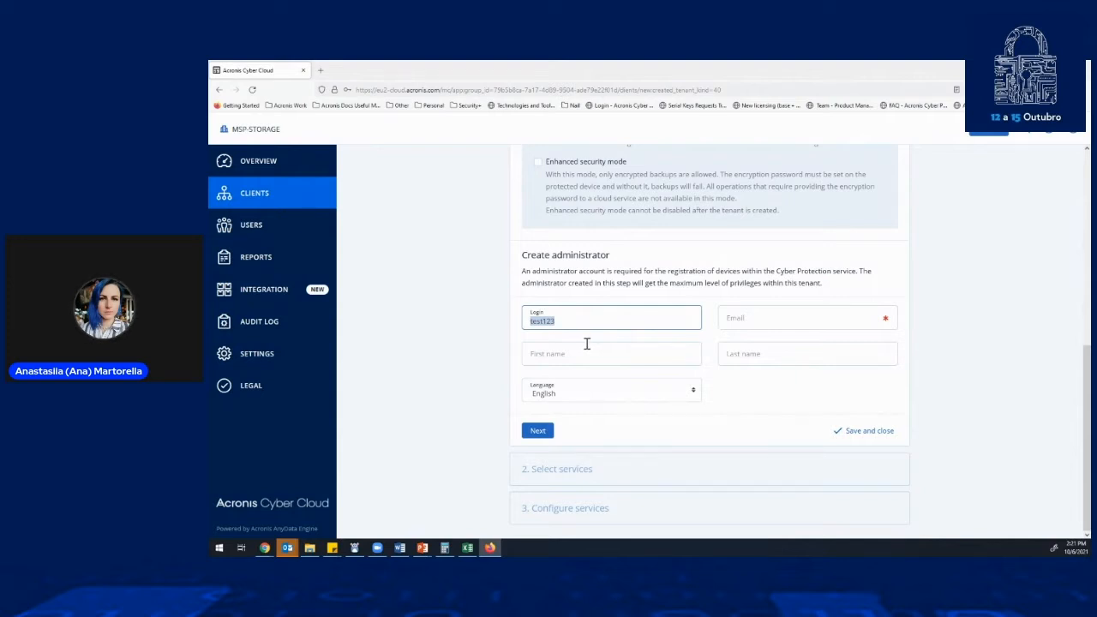
{"action": "left_click", "coordinate": [792, 321]}
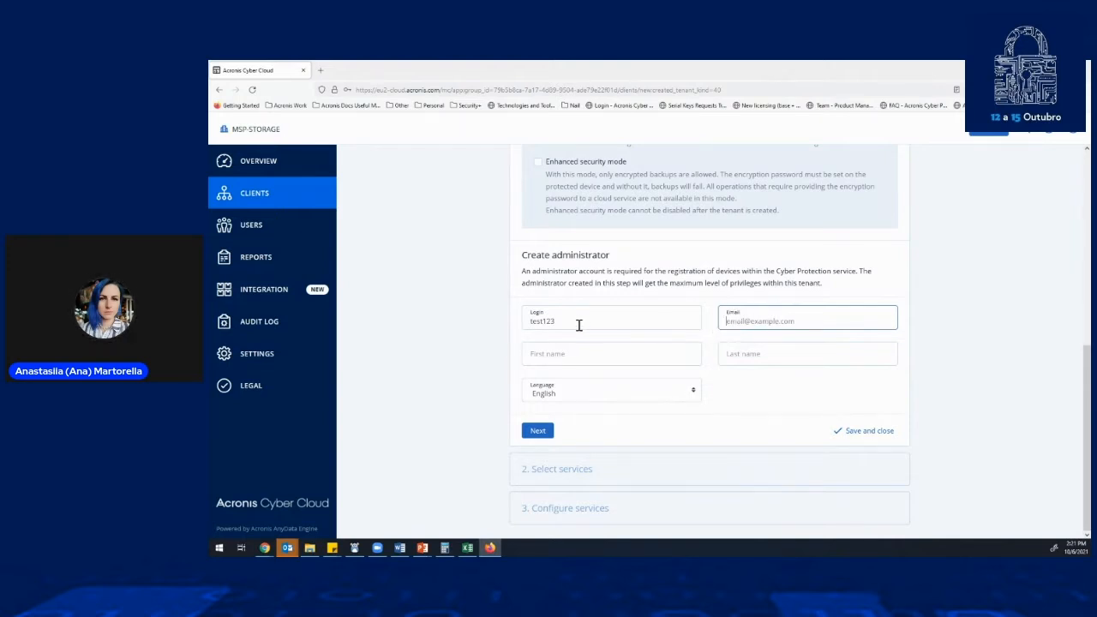
{"action": "left_click_drag", "start_coordinate": [565, 321], "coordinate": [527, 319]}
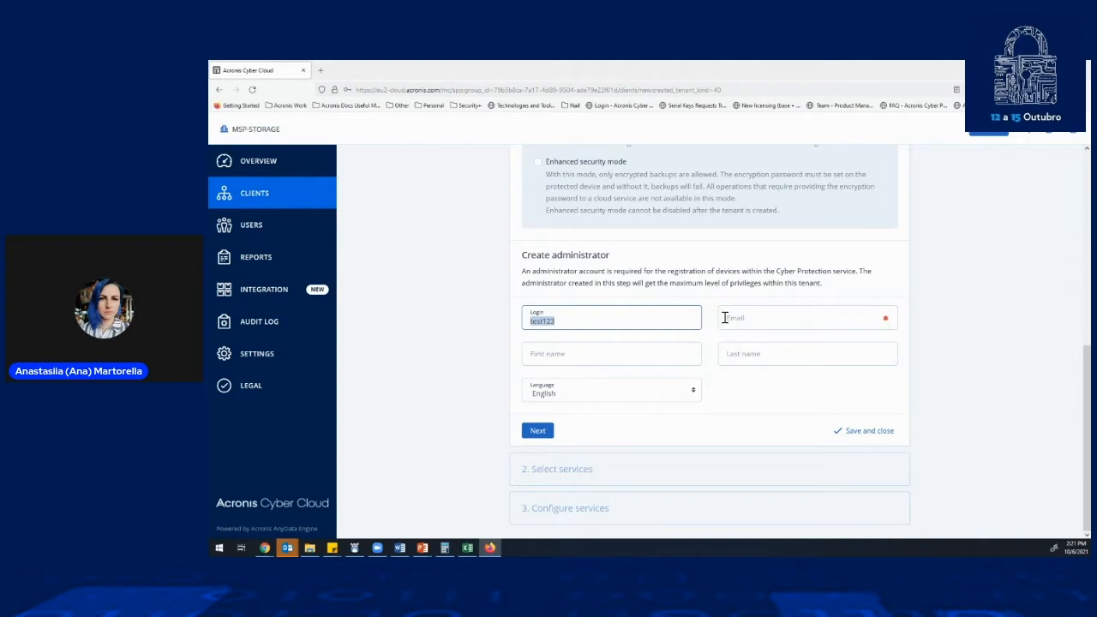
{"action": "left_click_drag", "start_coordinate": [581, 323], "coordinate": [526, 318]}
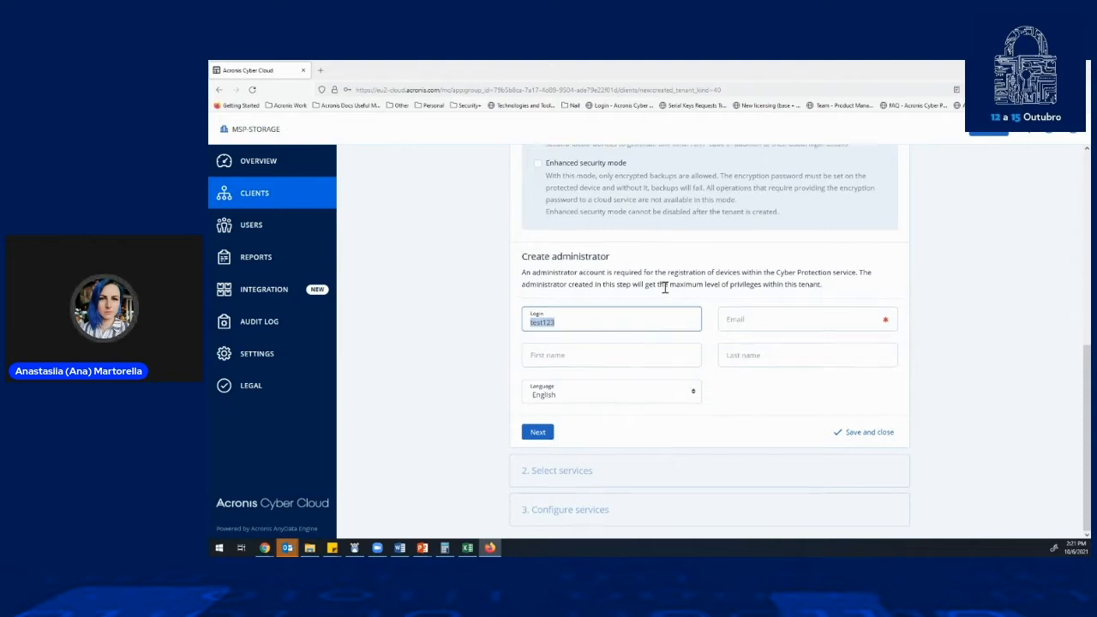
{"action": "scroll", "coordinate": [664, 288], "scroll_direction": "up", "scroll_amount": 2}
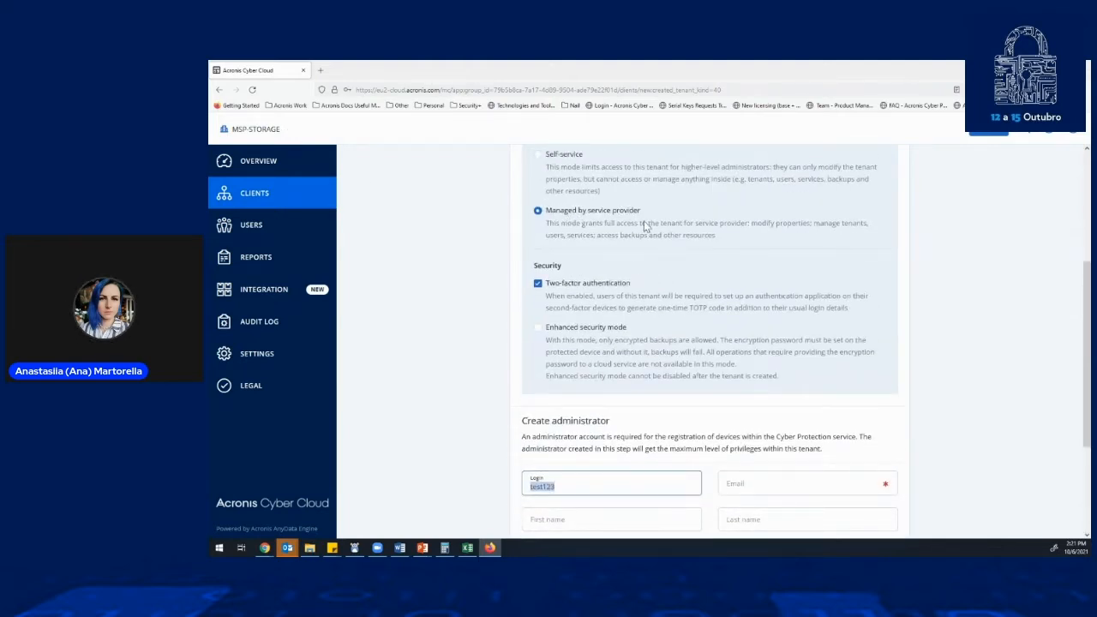
{"action": "scroll", "coordinate": [644, 227], "scroll_direction": "down", "scroll_amount": 2}
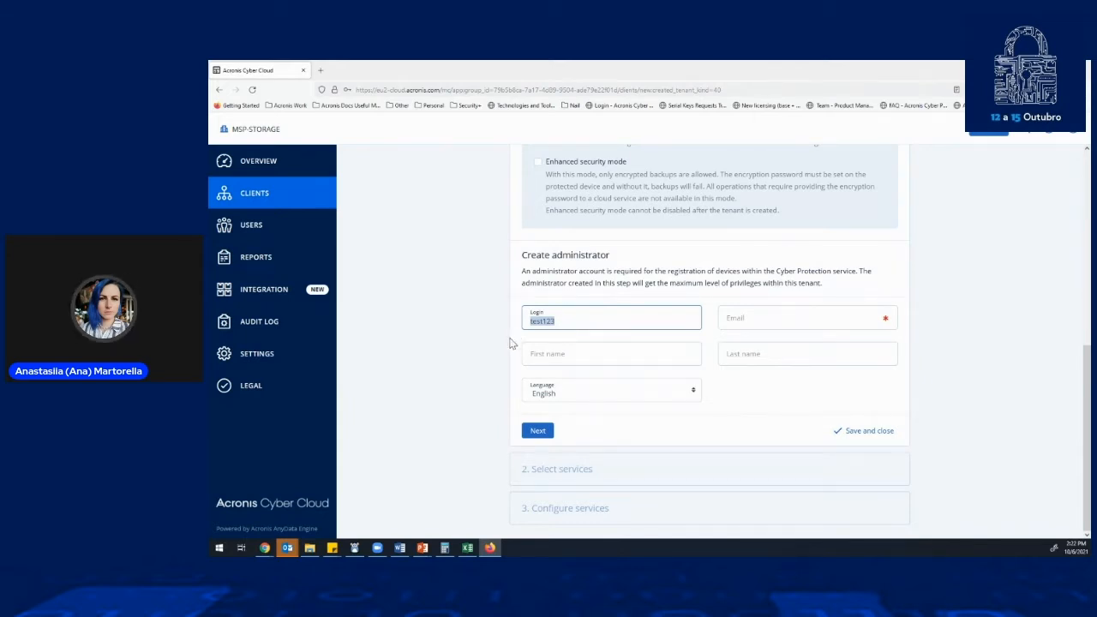
{"action": "scroll", "coordinate": [509, 342], "scroll_direction": "up", "scroll_amount": 1}
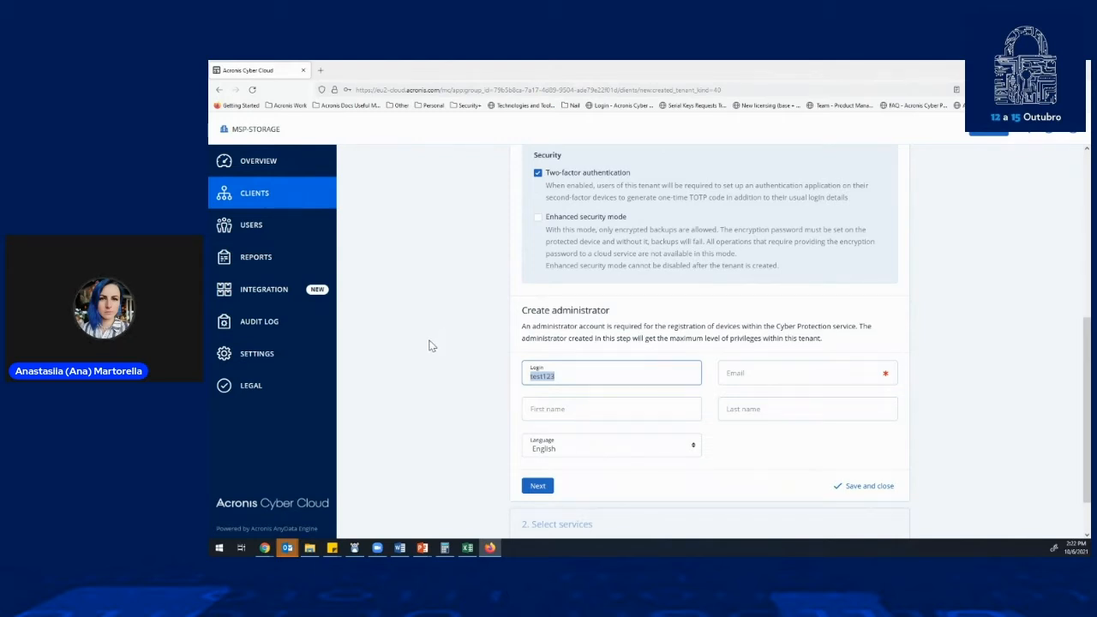
- Fill in the administrator's e-mail address for the new customer
{"action": "left_click", "coordinate": [735, 377]}
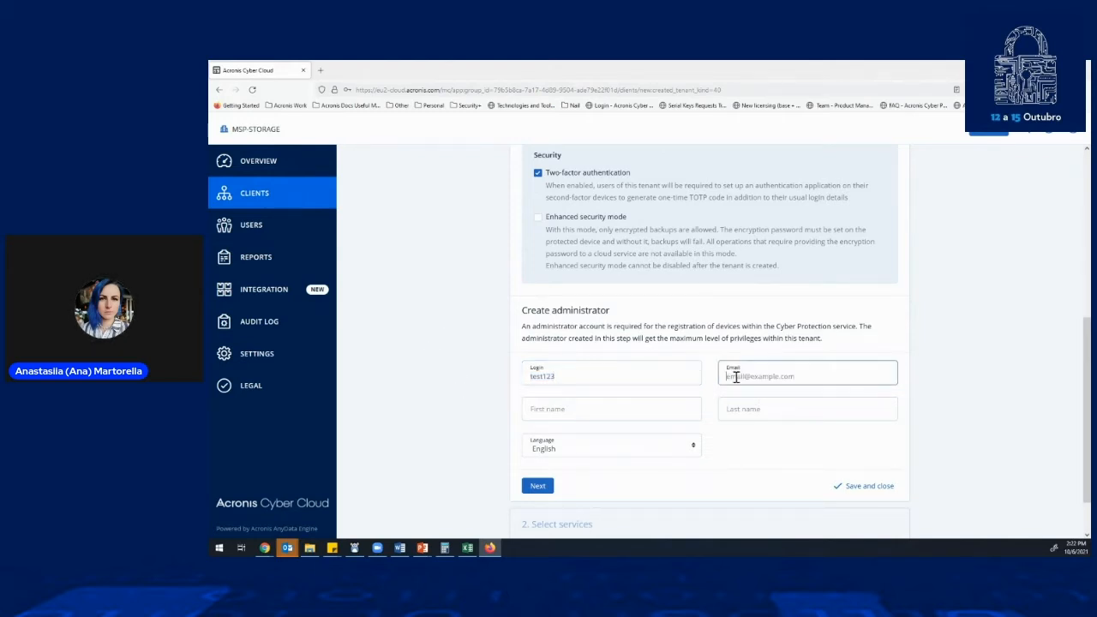
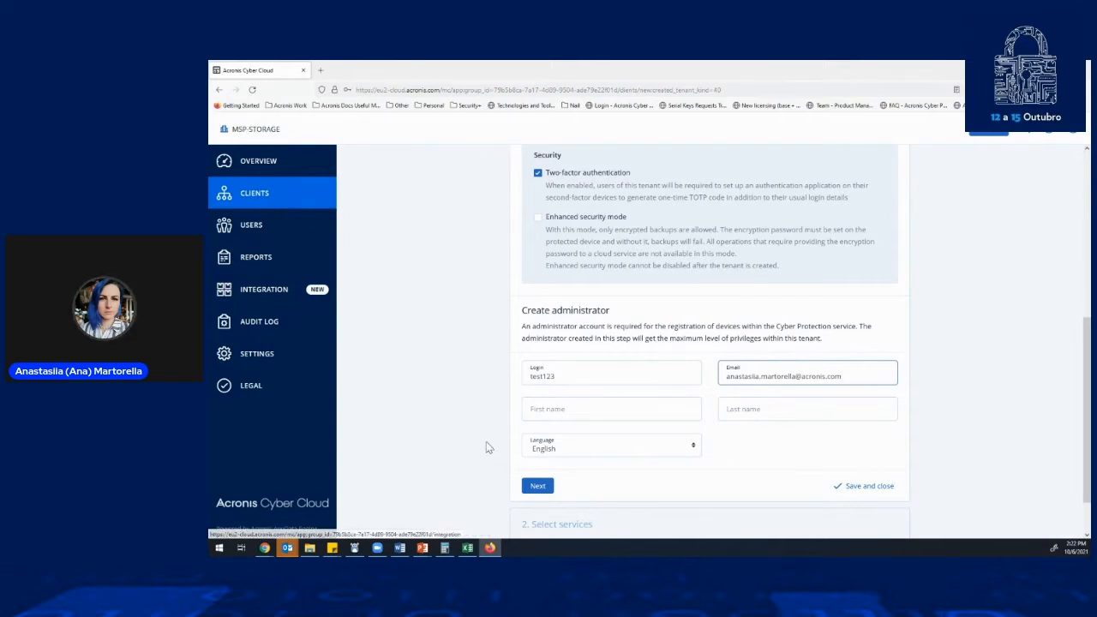
- Set the administrator's language to Português and try to continue to service selection
{"action": "scroll", "coordinate": [692, 416], "scroll_direction": "down", "scroll_amount": 1}
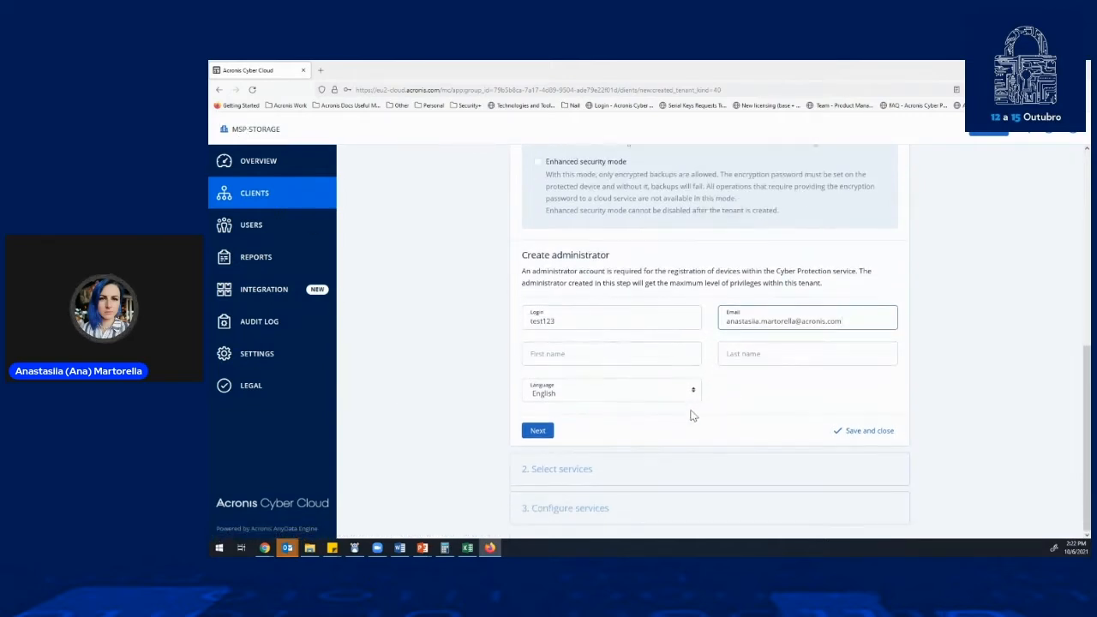
{"action": "left_click", "coordinate": [555, 398]}
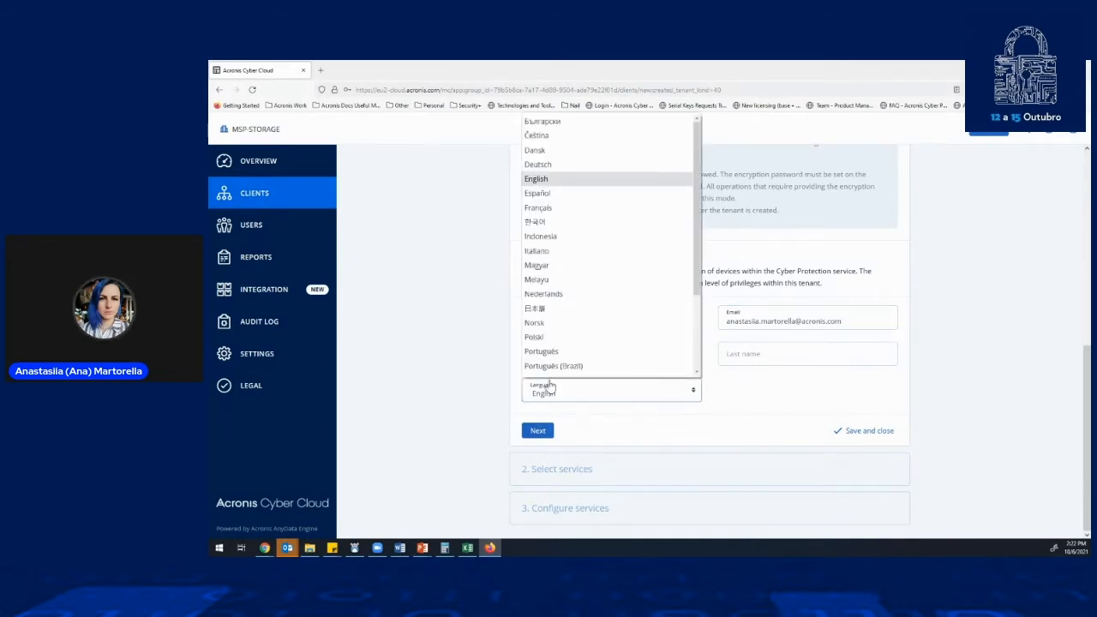
{"action": "left_click", "coordinate": [552, 339]}
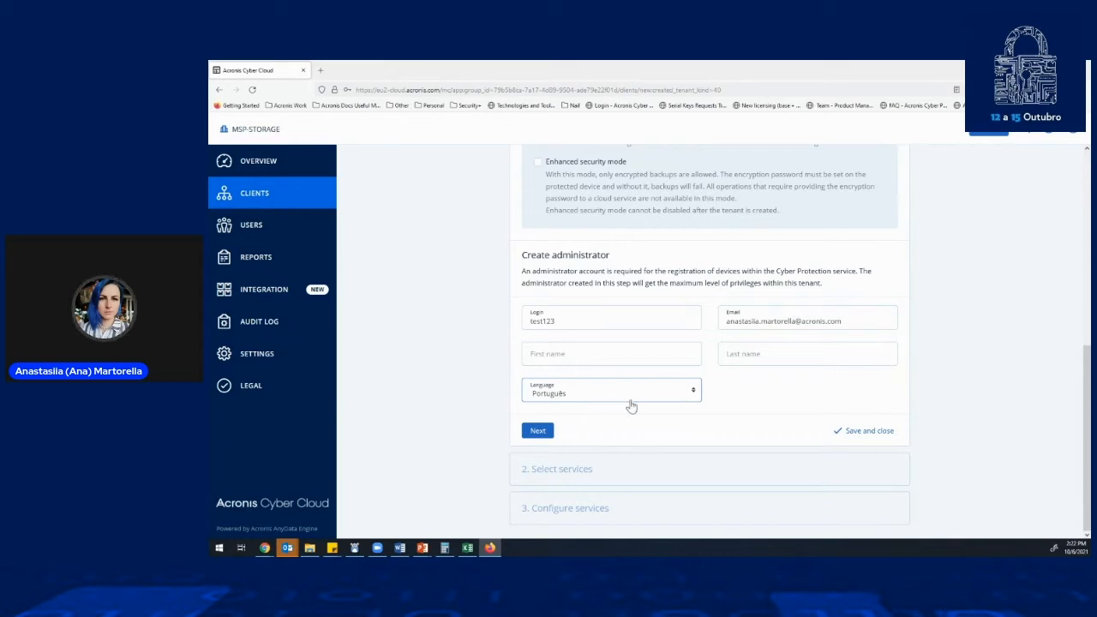
{"action": "left_click", "coordinate": [552, 435]}
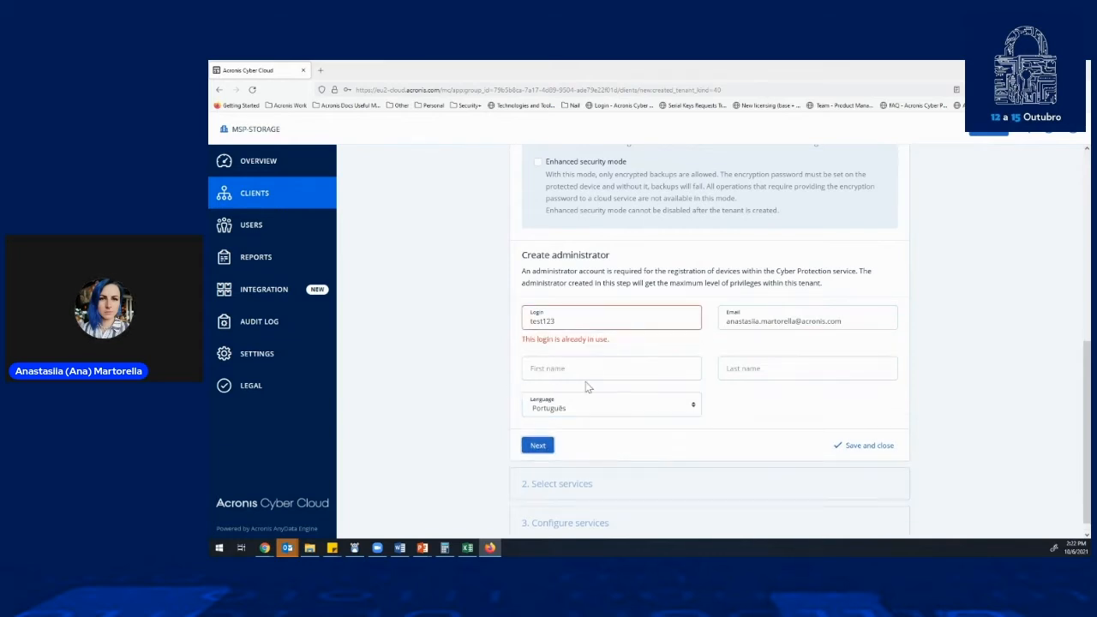
{"action": "left_click", "coordinate": [579, 315]}
{"action": "type", "text": "4"}
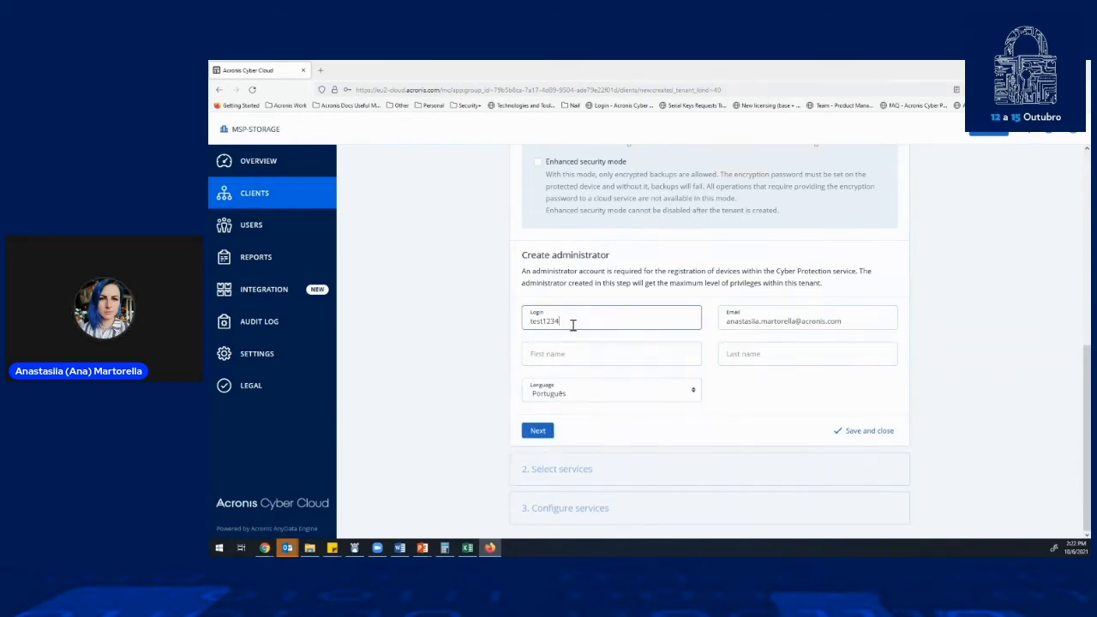
{"action": "left_click", "coordinate": [540, 432]}
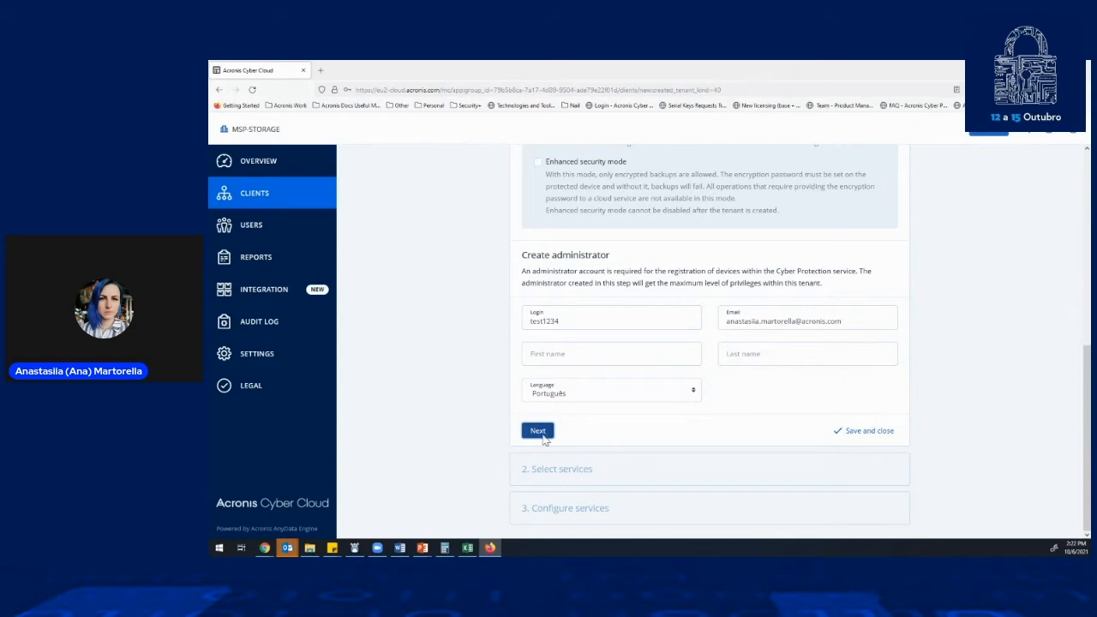
{"action": "double_click", "coordinate": [583, 318]}
{"action": "type", "text": "s"}
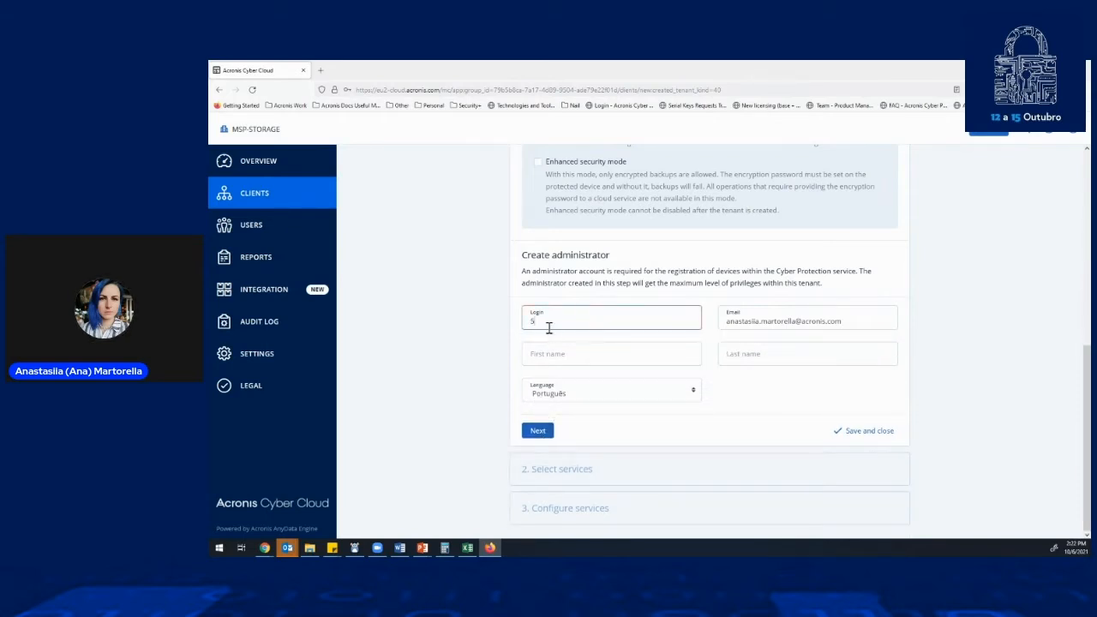
{"action": "left_click_drag", "start_coordinate": [538, 323], "coordinate": [519, 322]}
{"action": "type", "text": "test1234567"}
{"action": "left_click", "coordinate": [545, 435]}
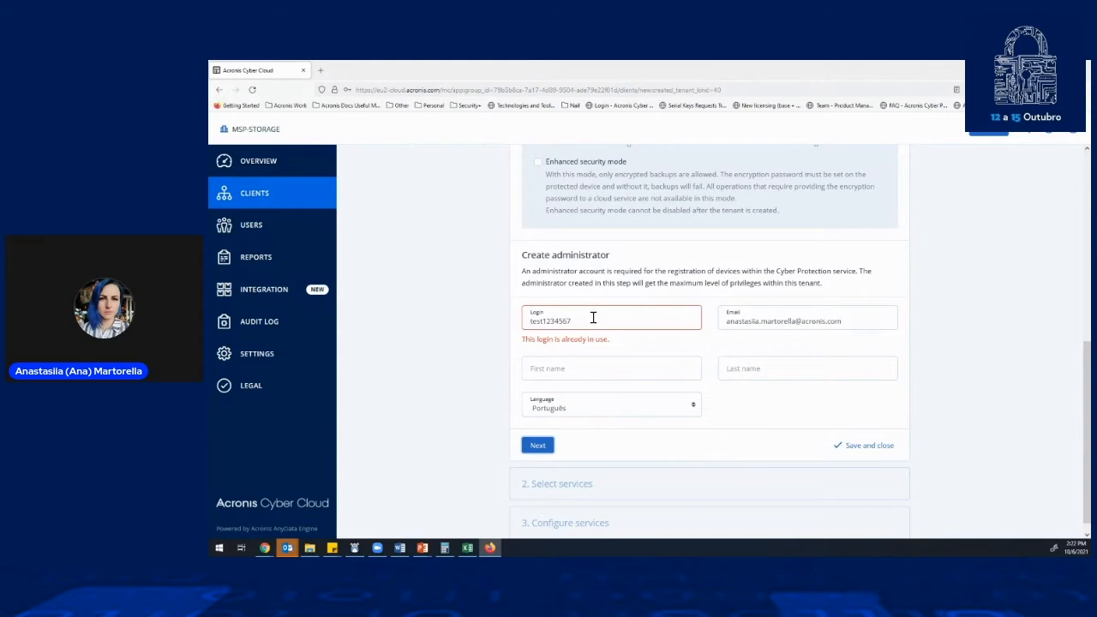
- Change the administrator's login to testPT12 and continue to service selection
{"action": "left_click_drag", "start_coordinate": [592, 318], "coordinate": [534, 312]}
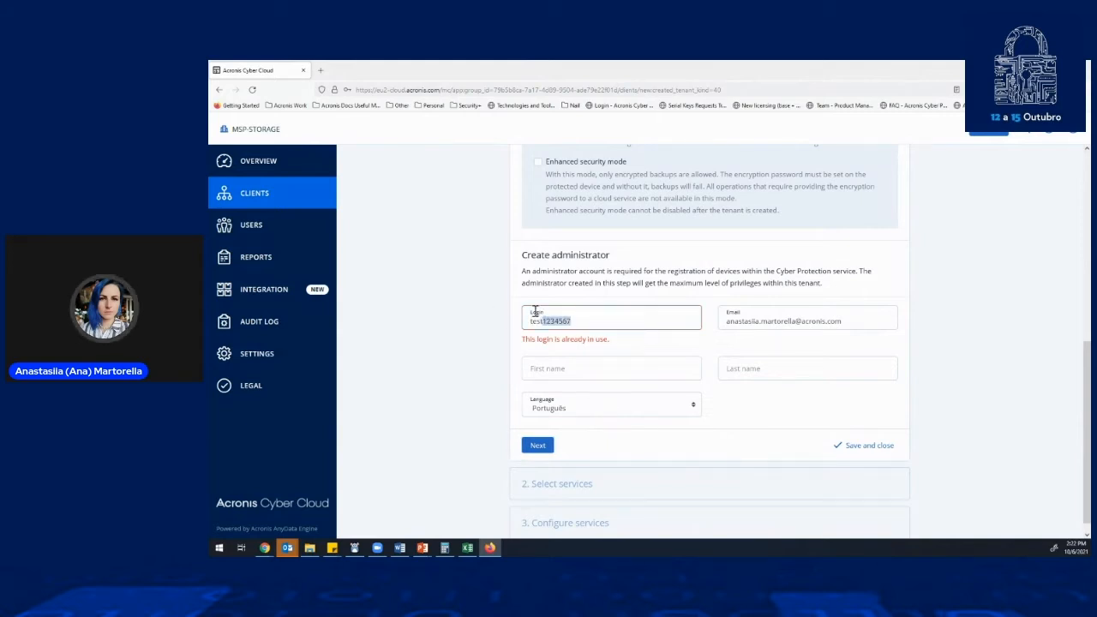
{"action": "type", "text": "PT"}
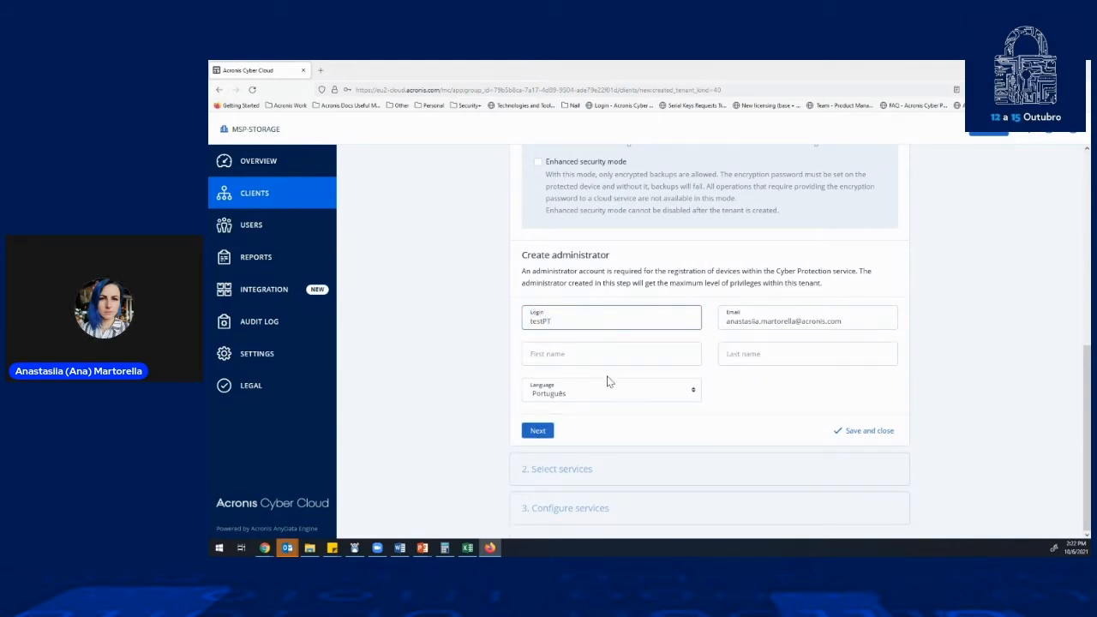
{"action": "type", "text": "123"}
{"action": "left_click", "coordinate": [549, 431]}
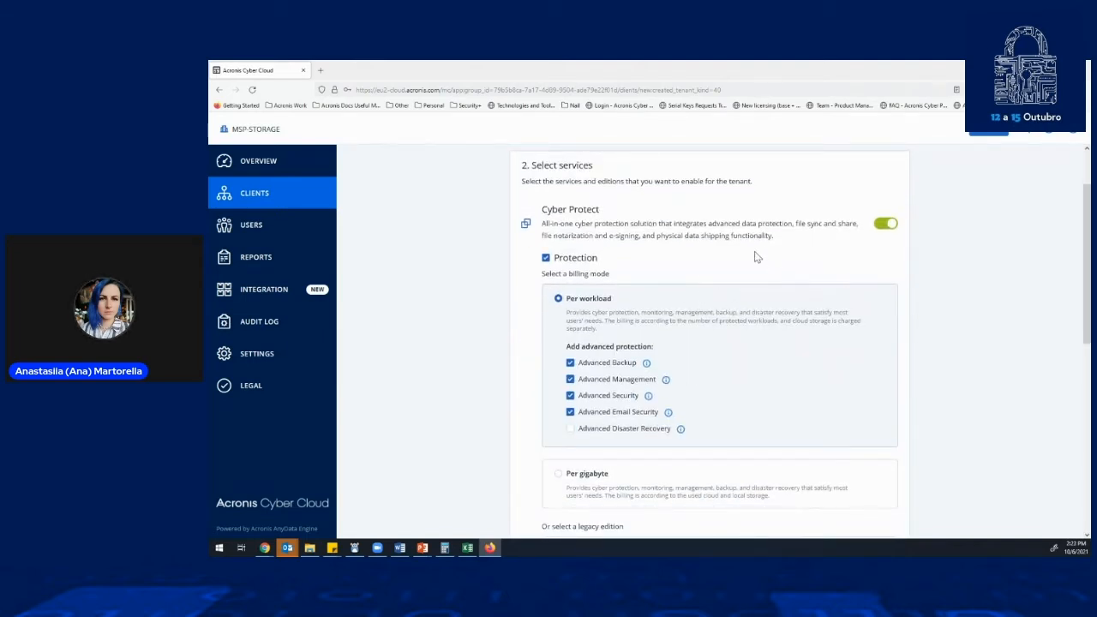
- Set Protection billing to Per gigabyte and disable Advanced Backup, Advanced Management, Advanced Security and Advanced Email Security for the new customer
{"action": "scroll", "coordinate": [720, 283], "scroll_direction": "down", "scroll_amount": 5}
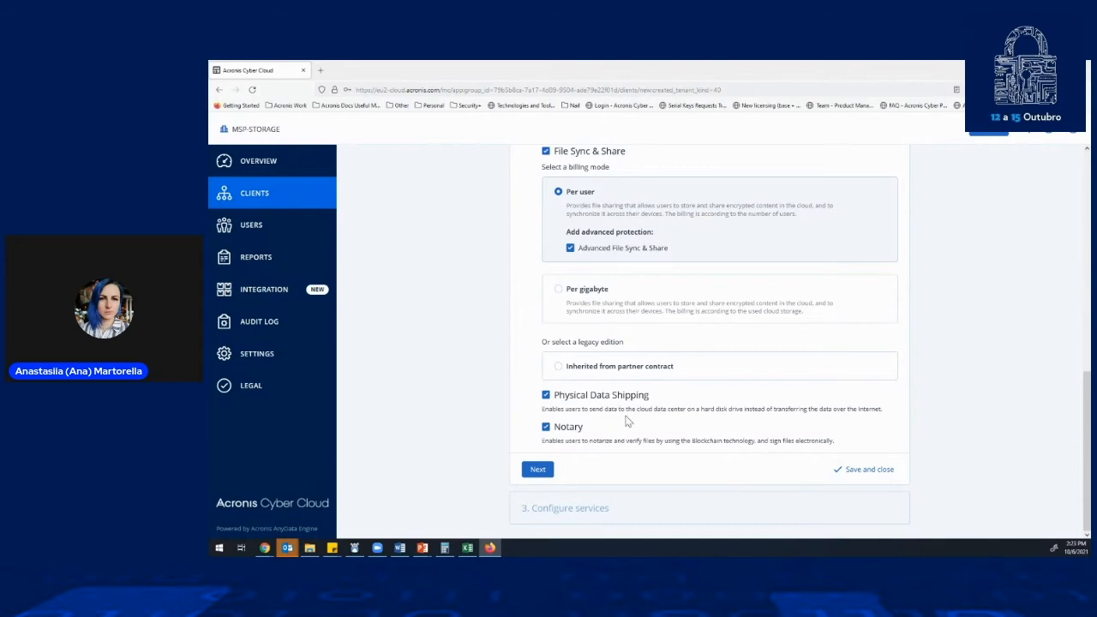
{"action": "scroll", "coordinate": [651, 394], "scroll_direction": "up", "scroll_amount": 2}
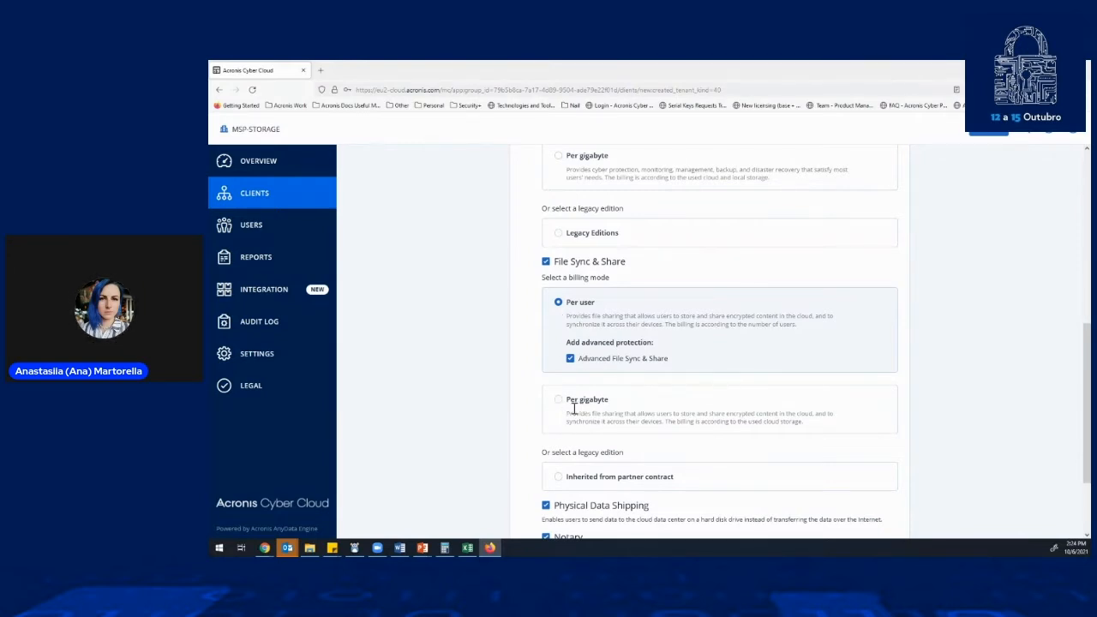
{"action": "scroll", "coordinate": [602, 406], "scroll_direction": "up", "scroll_amount": 3}
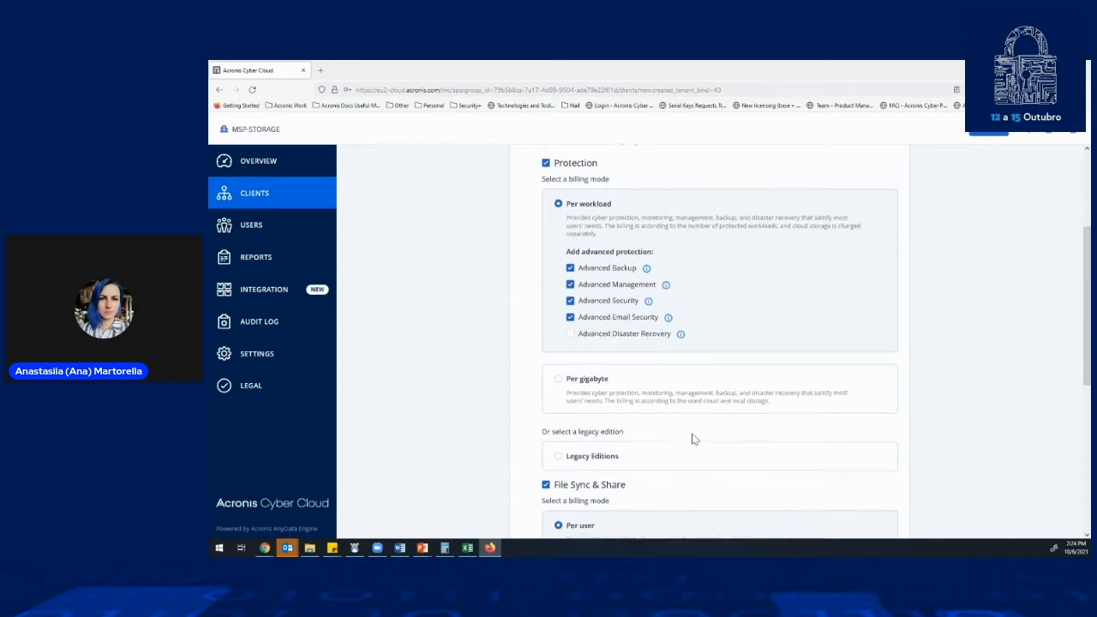
{"action": "scroll", "coordinate": [694, 437], "scroll_direction": "up", "scroll_amount": 2}
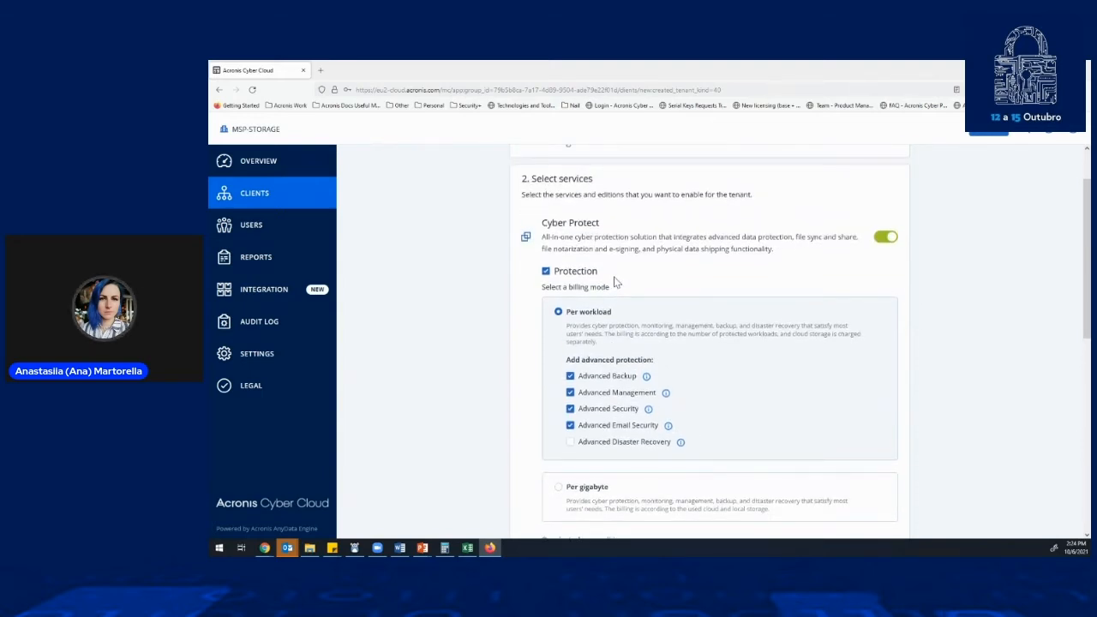
{"action": "scroll", "coordinate": [630, 285], "scroll_direction": "down", "scroll_amount": 1}
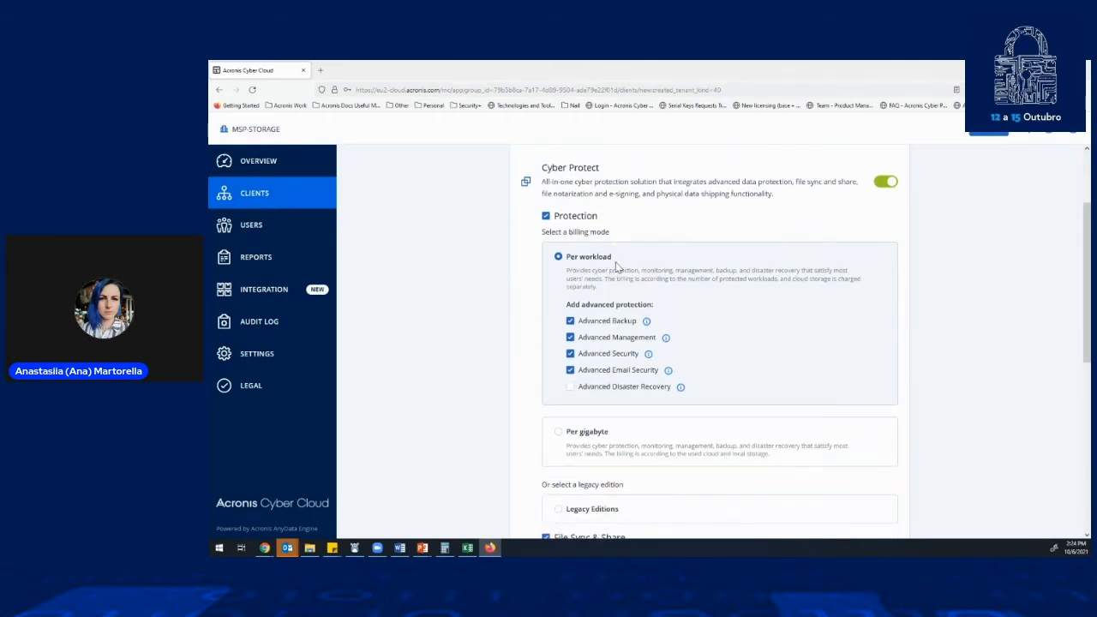
{"action": "left_click", "coordinate": [561, 431]}
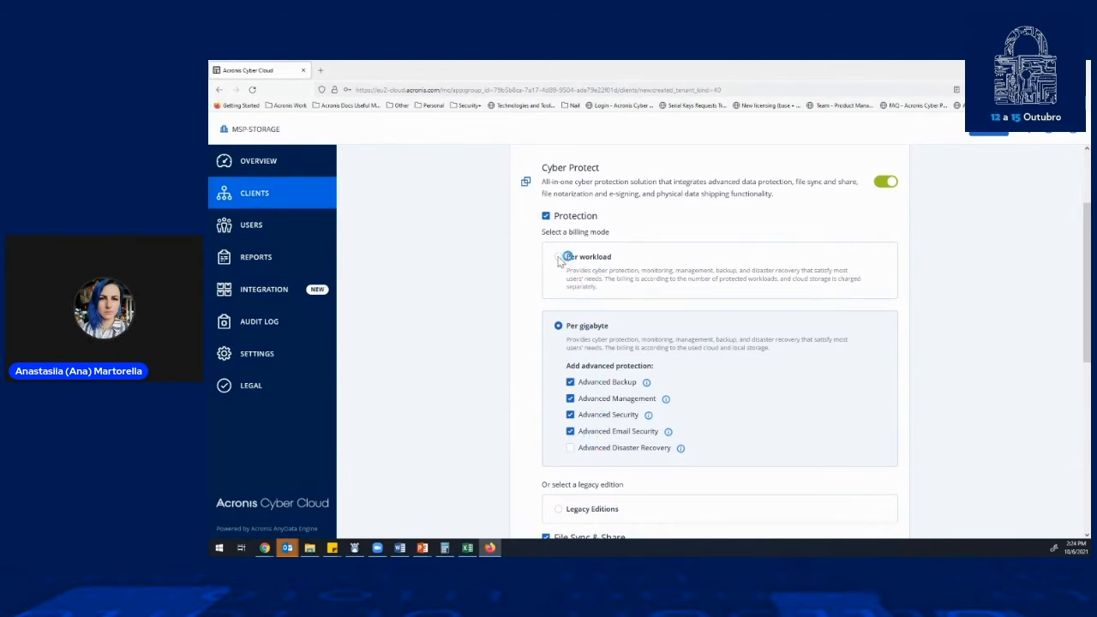
{"action": "left_click", "coordinate": [571, 431]}
{"action": "left_click", "coordinate": [570, 415]}
{"action": "left_click", "coordinate": [570, 398]}
{"action": "left_click", "coordinate": [570, 382]}
- Read the feature descriptions of the Advanced Backup, Management, Security and Email Security packs under Per gigabyte billing
{"action": "mouse_move", "coordinate": [647, 386]}
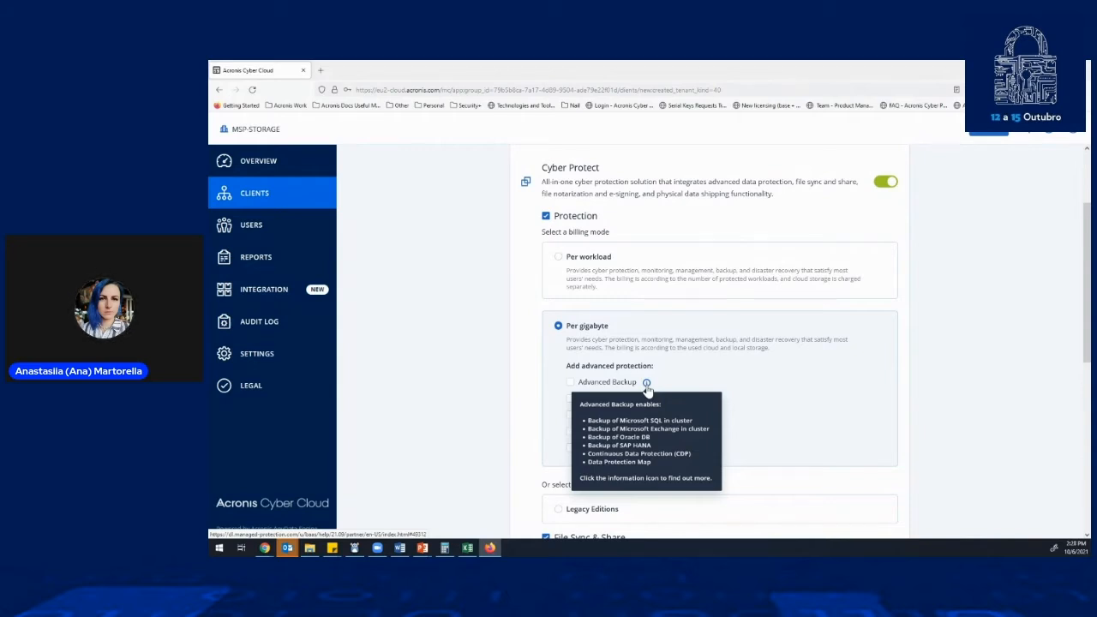
{"action": "mouse_move", "coordinate": [665, 400]}
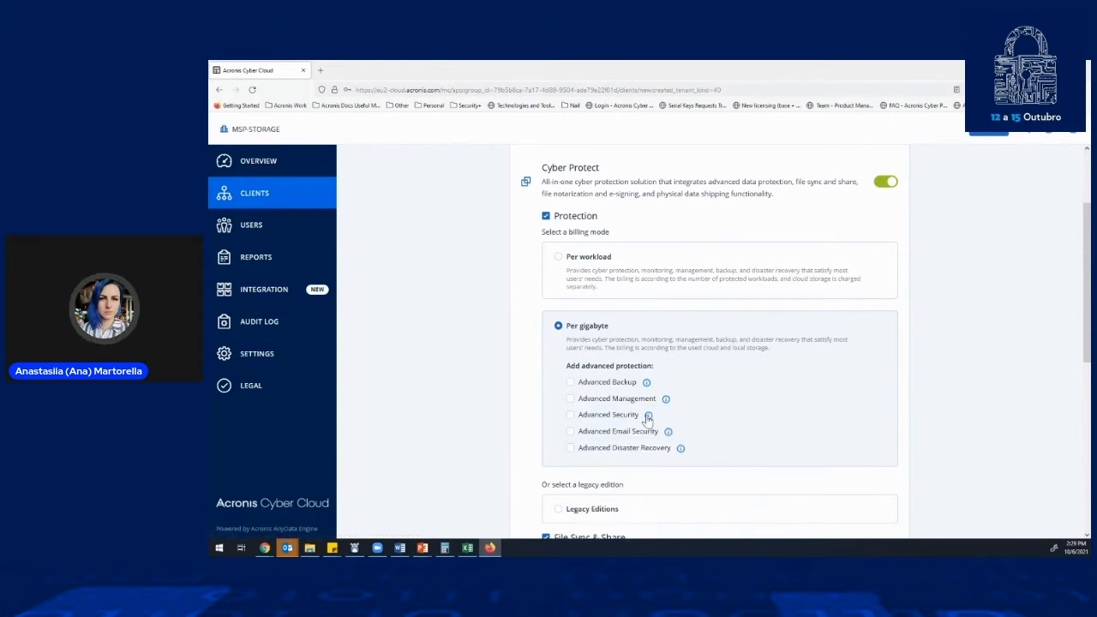
{"action": "mouse_move", "coordinate": [649, 417]}
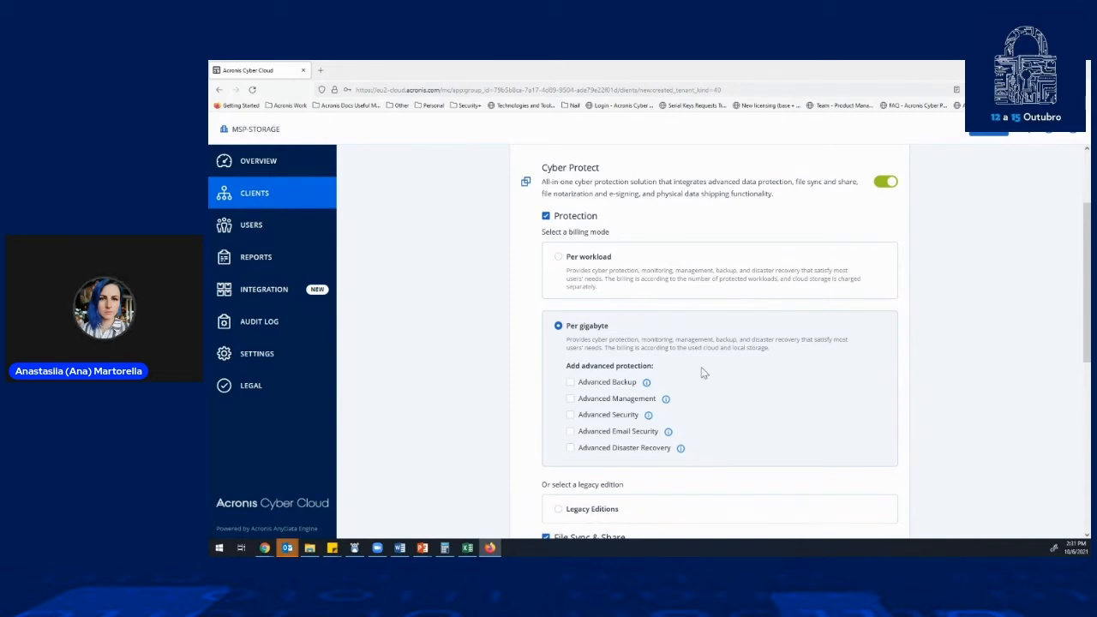
{"action": "mouse_move", "coordinate": [650, 416]}
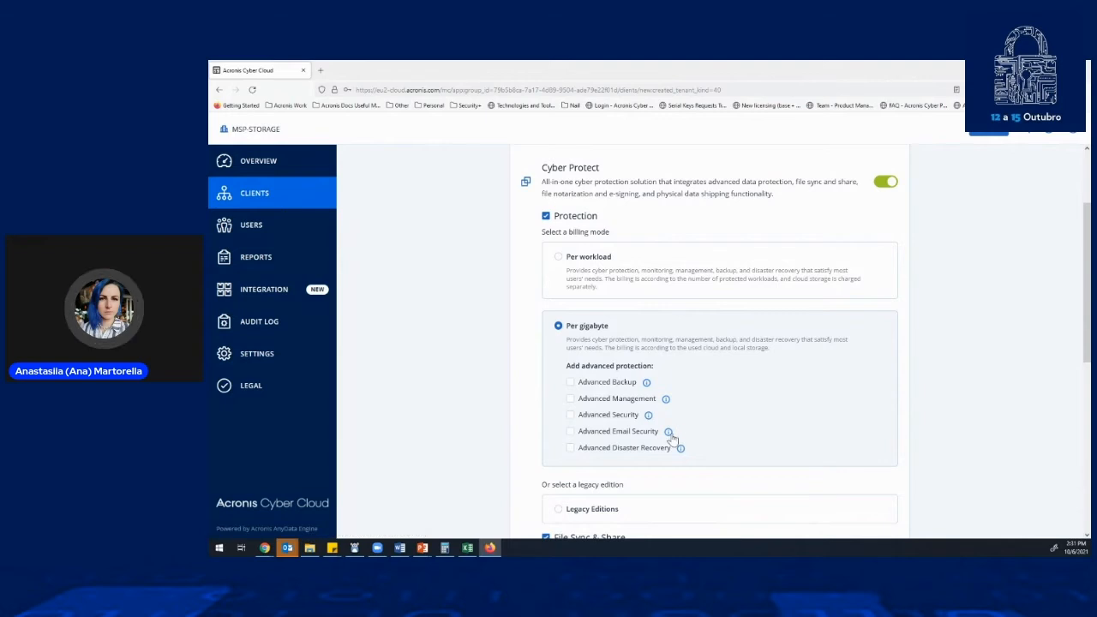
{"action": "mouse_move", "coordinate": [668, 433]}
{"action": "scroll", "coordinate": [754, 406], "scroll_direction": "down", "scroll_amount": 2}
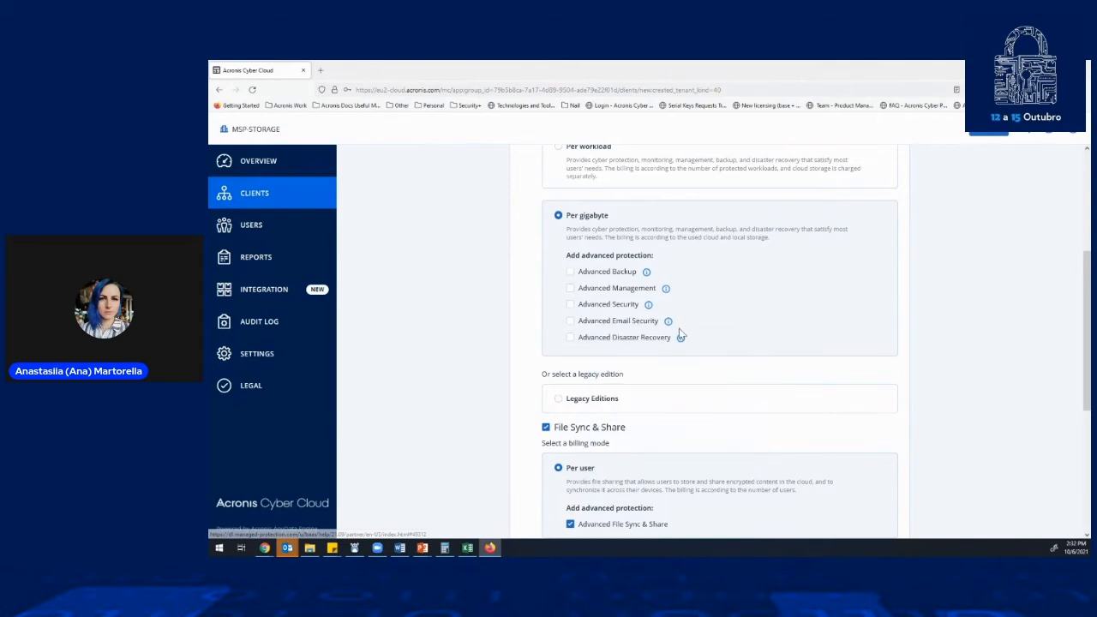
- Enable Advanced Backup, Management, Security, Email Security and Disaster Recovery under Per gigabyte billing, and continue to service configuration
{"action": "mouse_move", "coordinate": [680, 340]}
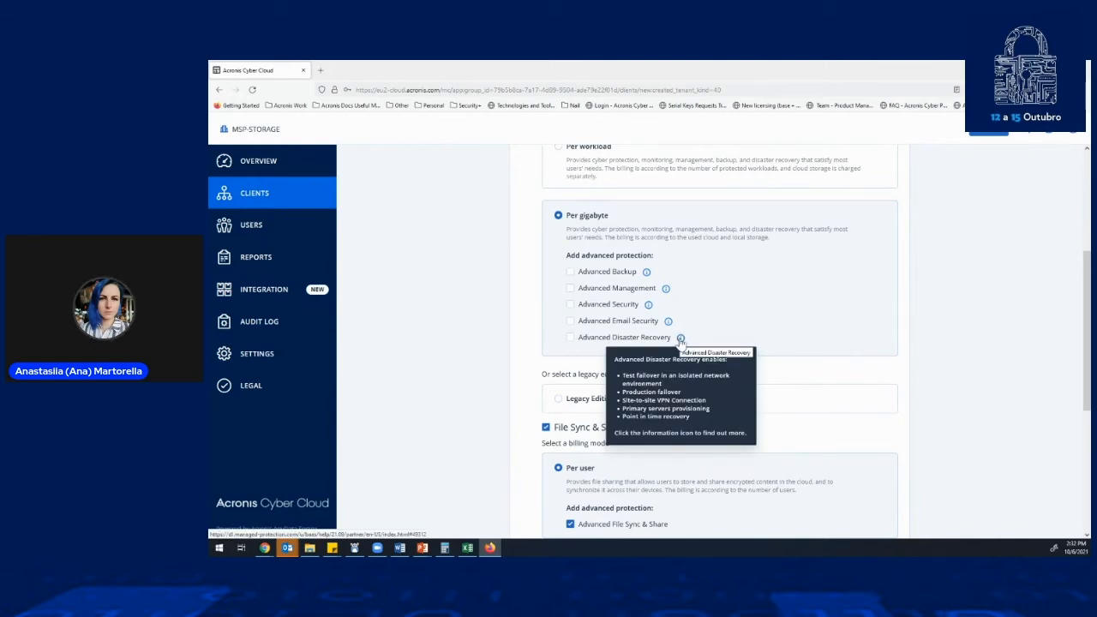
{"action": "scroll", "coordinate": [736, 373], "scroll_direction": "down", "scroll_amount": 4}
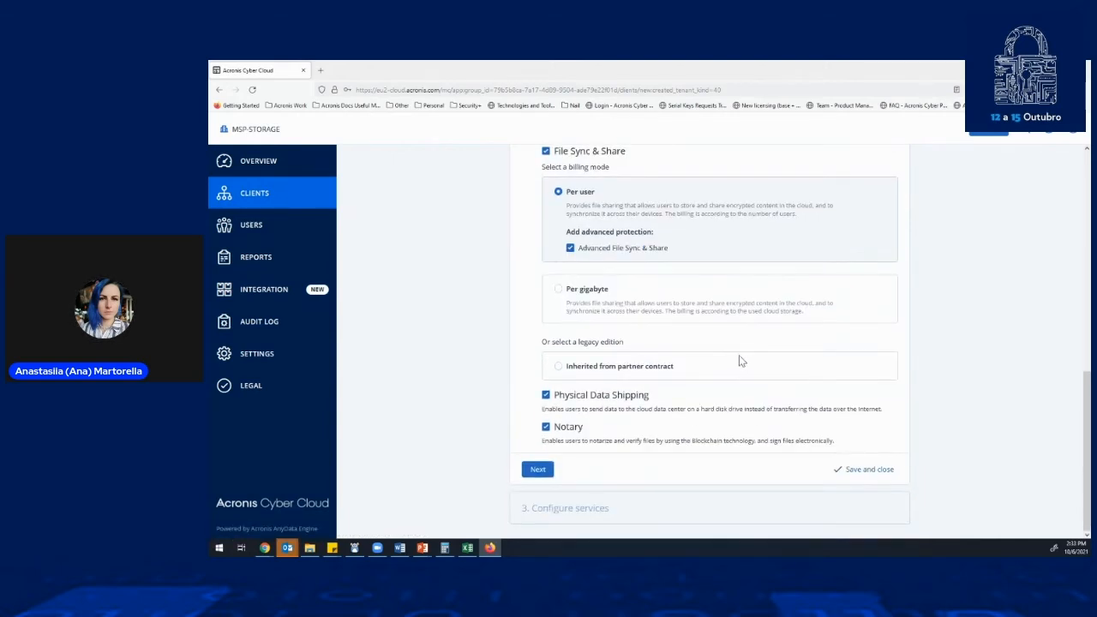
{"action": "scroll", "coordinate": [660, 377], "scroll_direction": "up", "scroll_amount": 5}
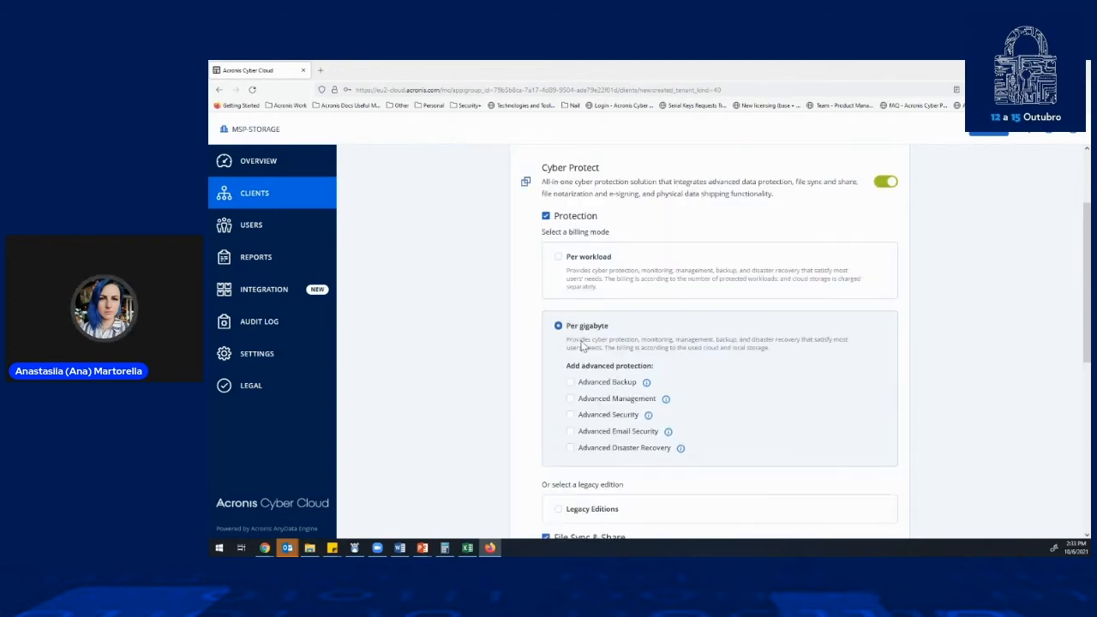
{"action": "left_click", "coordinate": [570, 382]}
{"action": "left_click", "coordinate": [570, 399]}
{"action": "left_click", "coordinate": [570, 415]}
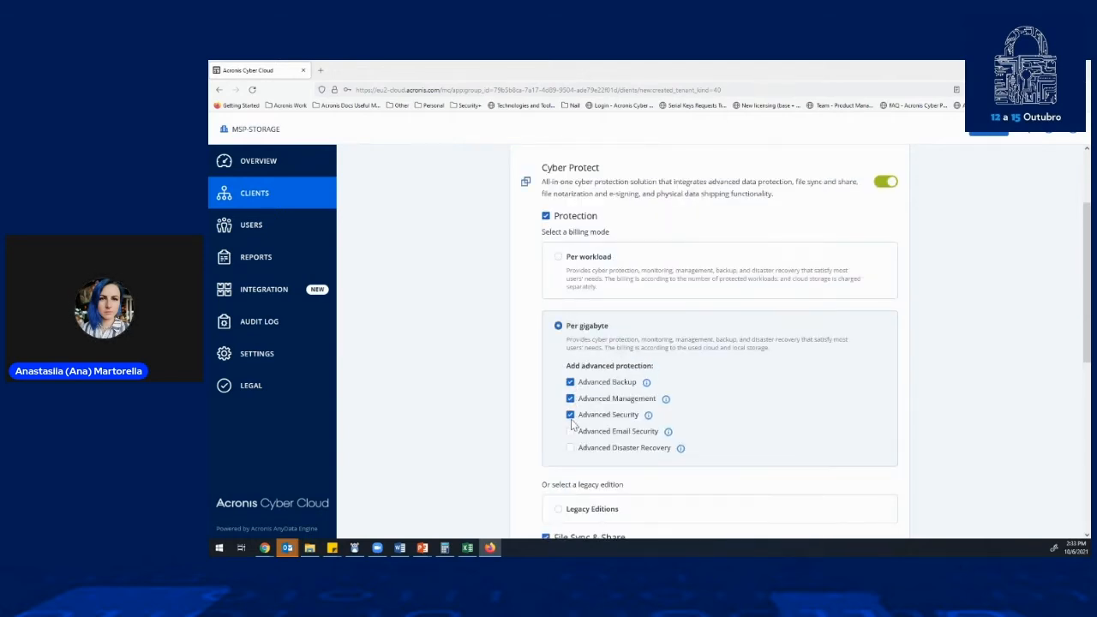
{"action": "left_click", "coordinate": [570, 431]}
{"action": "left_click", "coordinate": [570, 447]}
{"action": "scroll", "coordinate": [600, 381], "scroll_direction": "down", "scroll_amount": 3}
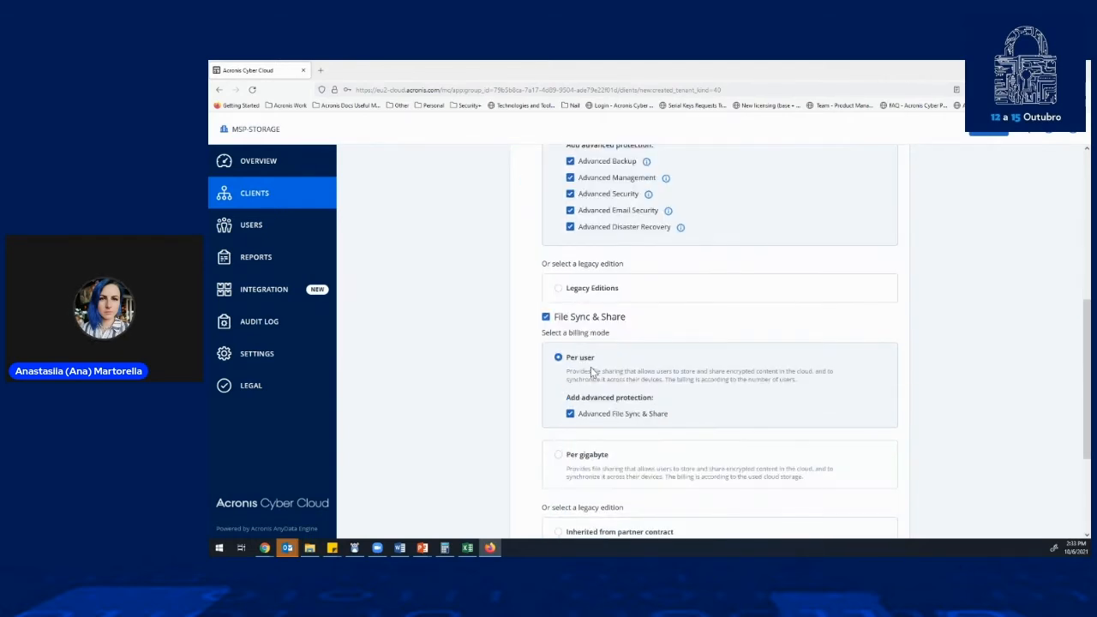
{"action": "scroll", "coordinate": [591, 370], "scroll_direction": "down", "scroll_amount": 3}
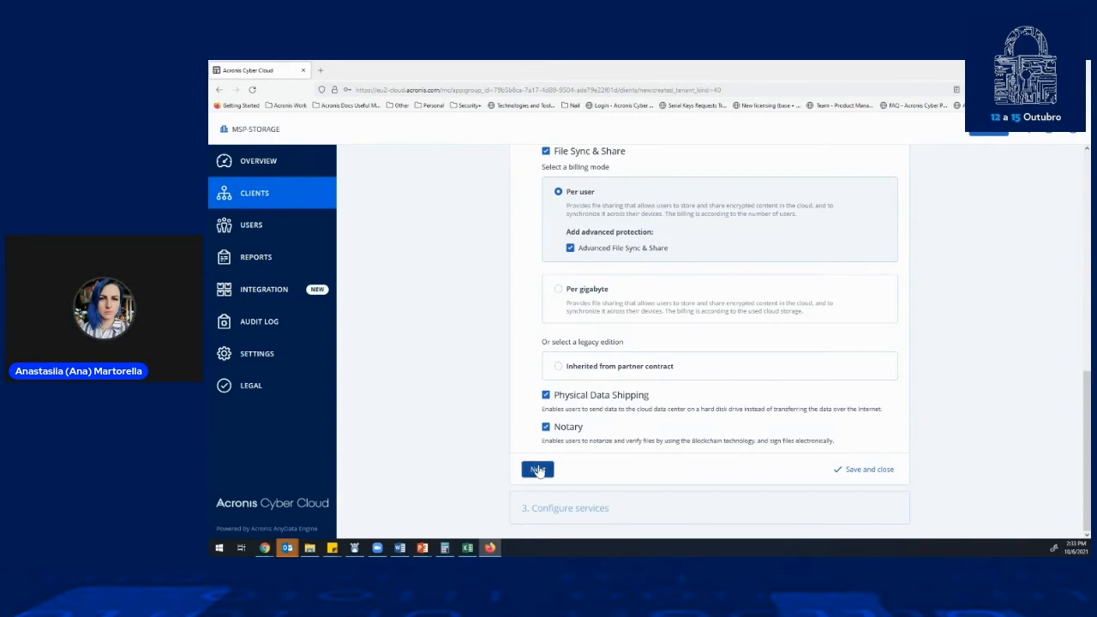
{"action": "left_click", "coordinate": [537, 470]}
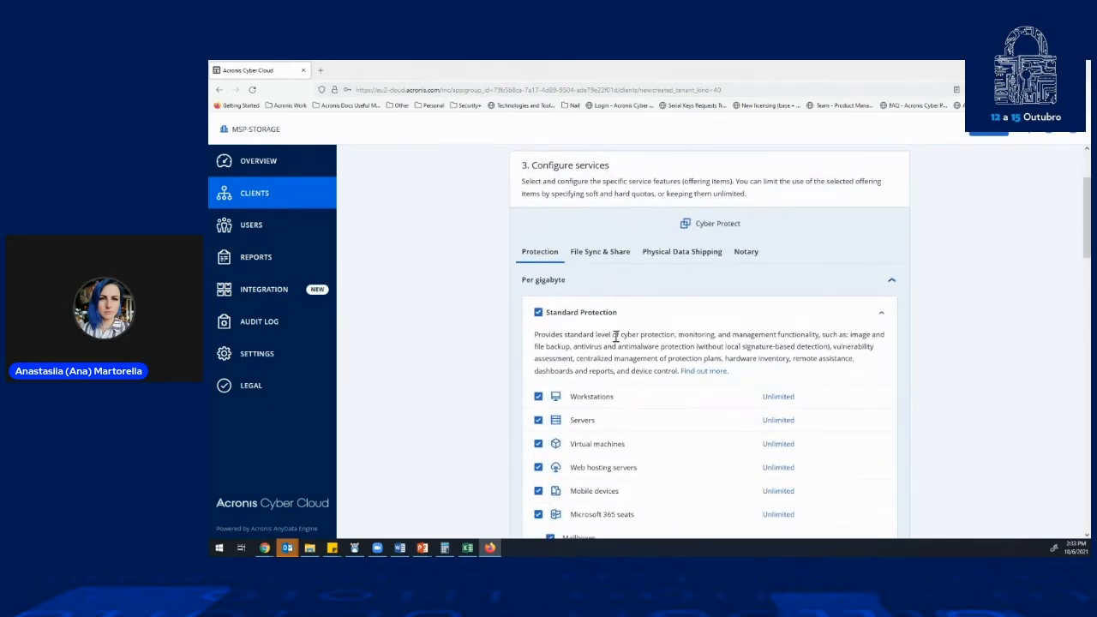
- Enter a quota of 28 and an overage of 2 for Workstations under Standard Protection, and close the quota editor without saving
{"action": "scroll", "coordinate": [615, 336], "scroll_direction": "down", "scroll_amount": 2}
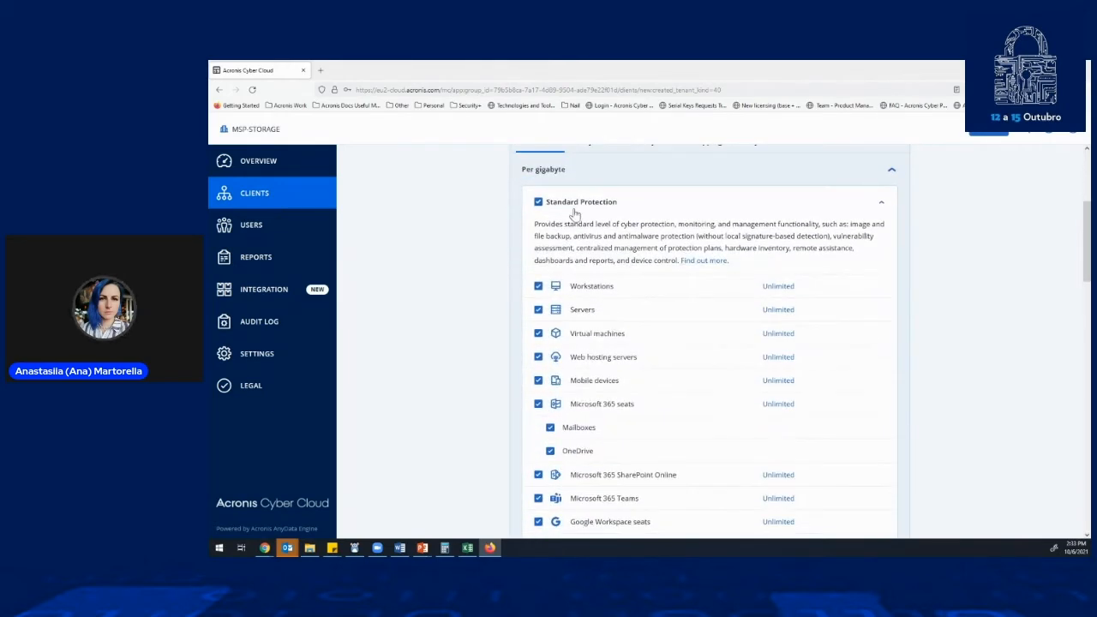
{"action": "scroll", "coordinate": [718, 337], "scroll_direction": "down", "scroll_amount": 1}
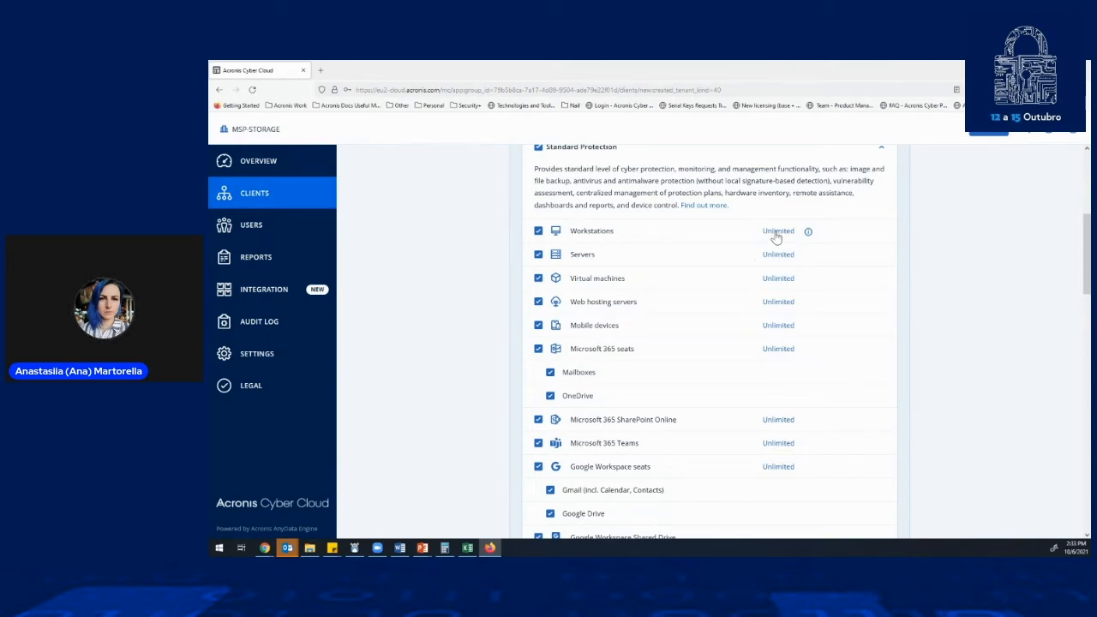
{"action": "left_click", "coordinate": [777, 232]}
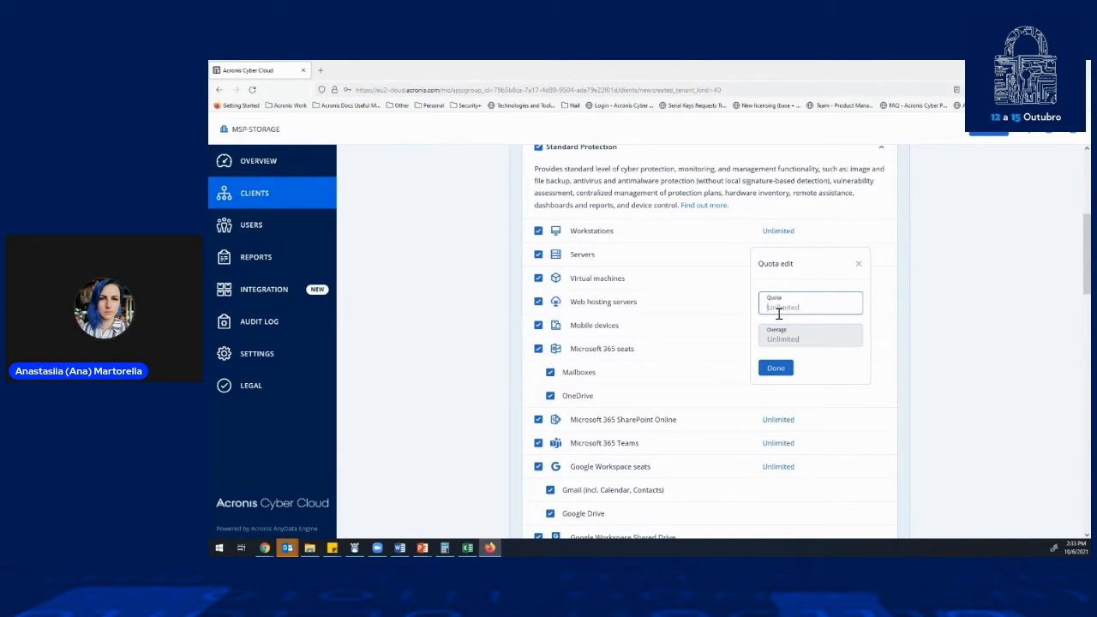
{"action": "type", "text": "28"}
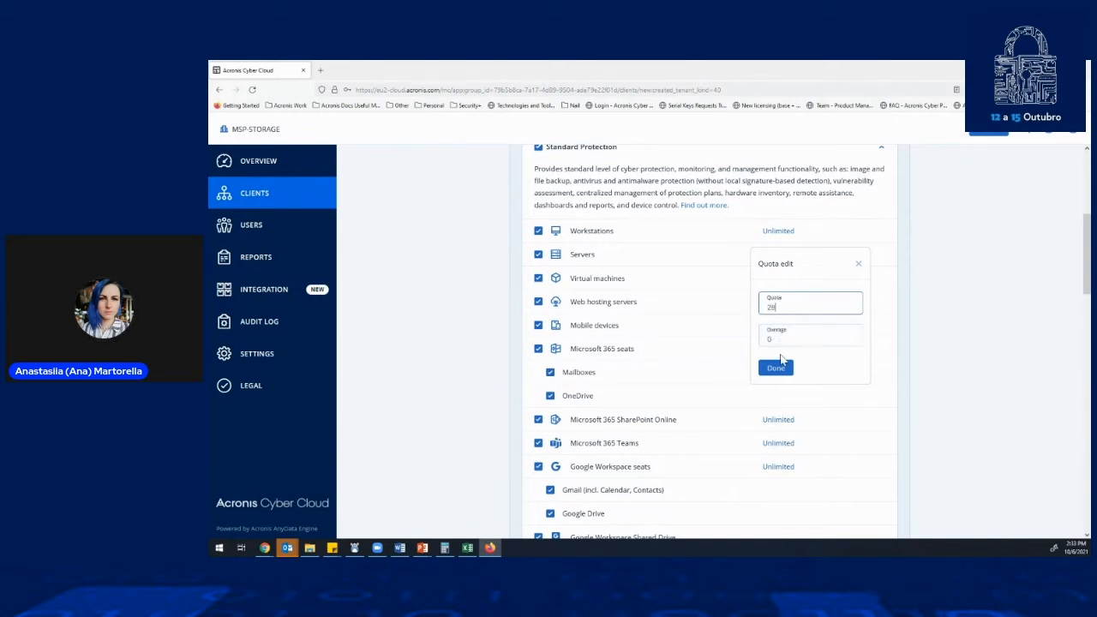
{"action": "left_click", "coordinate": [773, 339]}
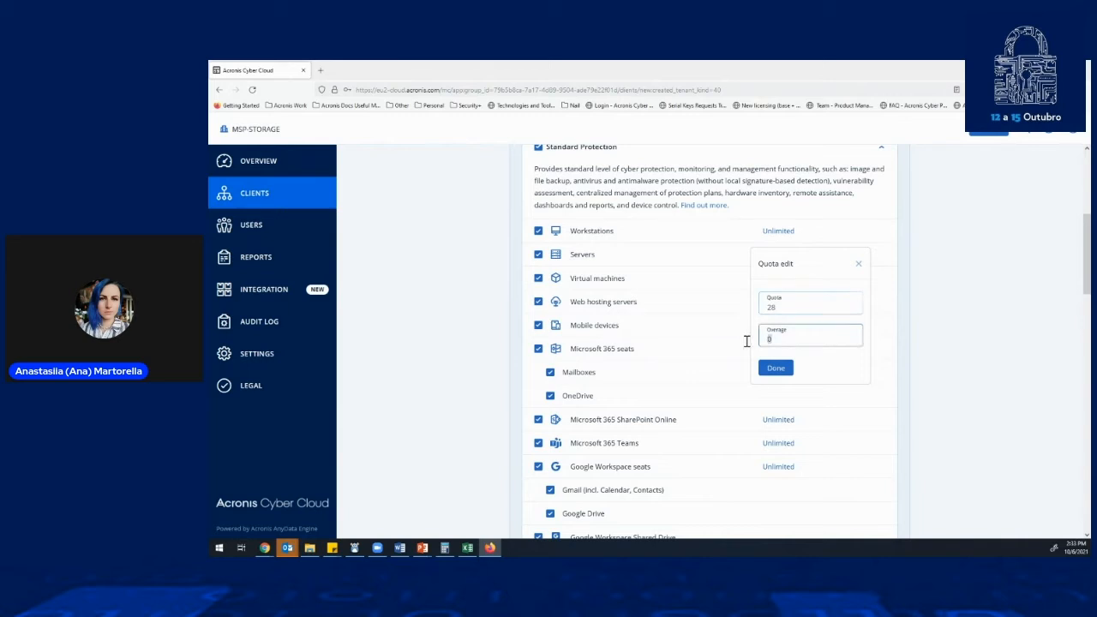
{"action": "type", "text": "2"}
{"action": "left_click", "coordinate": [859, 265]}
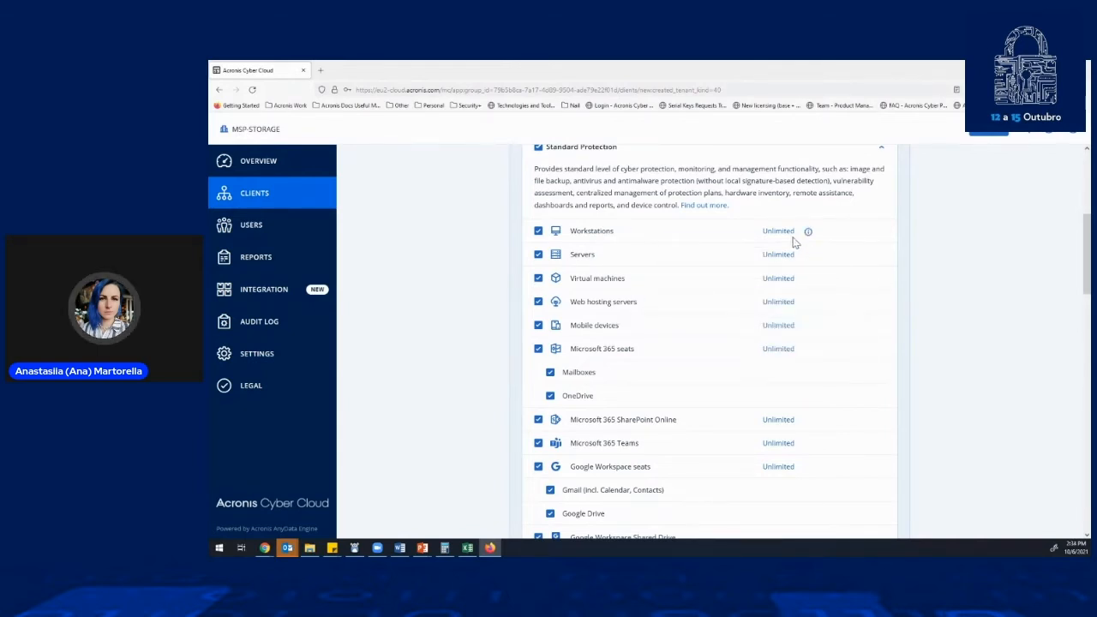
- View the quota and overage settings for Advanced Backup - Workstations and close them without changes
{"action": "scroll", "coordinate": [823, 414], "scroll_direction": "down", "scroll_amount": 5}
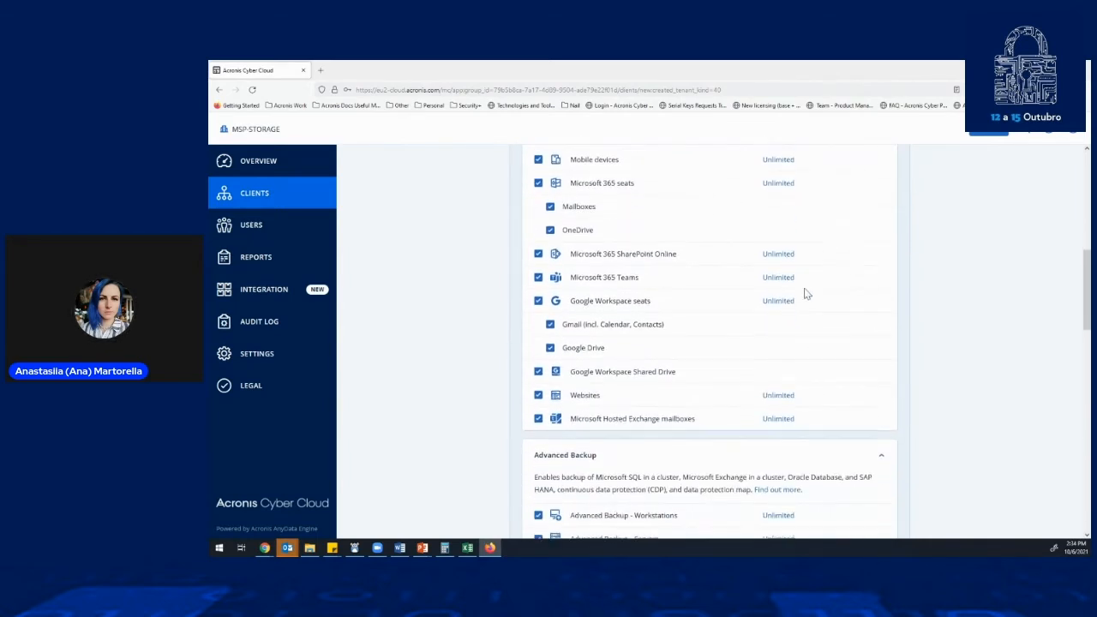
{"action": "scroll", "coordinate": [770, 362], "scroll_direction": "down", "scroll_amount": 3}
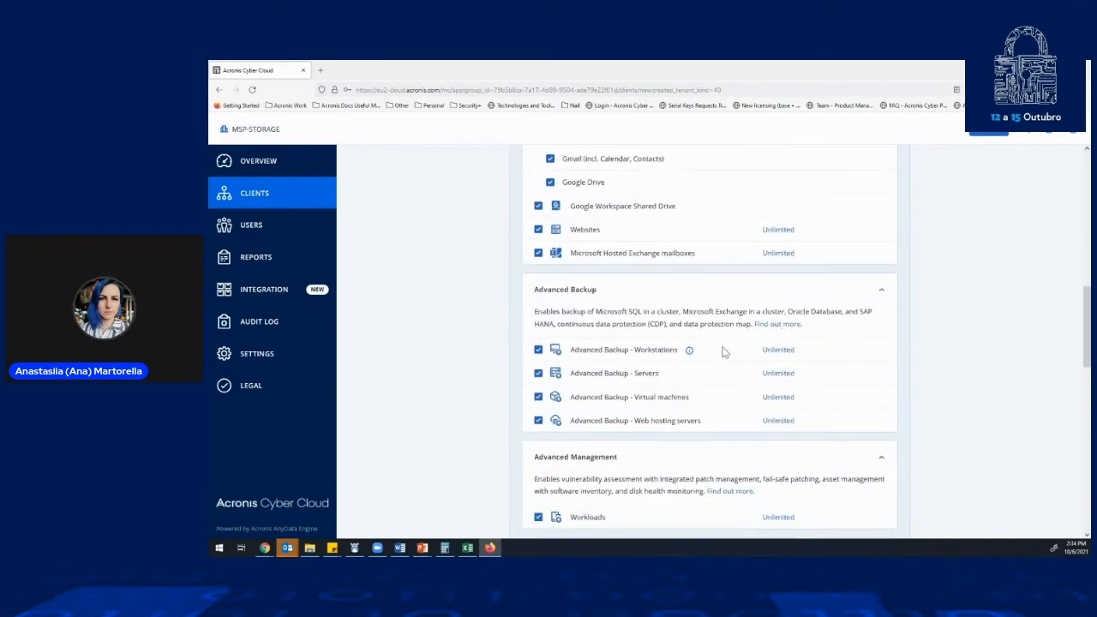
{"action": "left_click", "coordinate": [779, 351]}
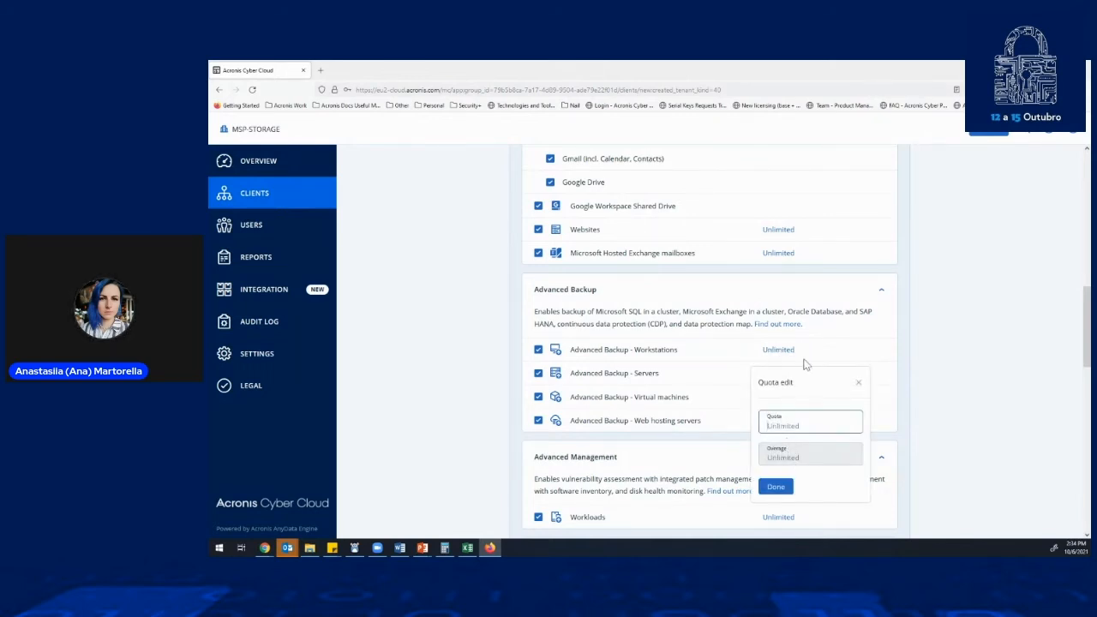
{"action": "left_click", "coordinate": [856, 385]}
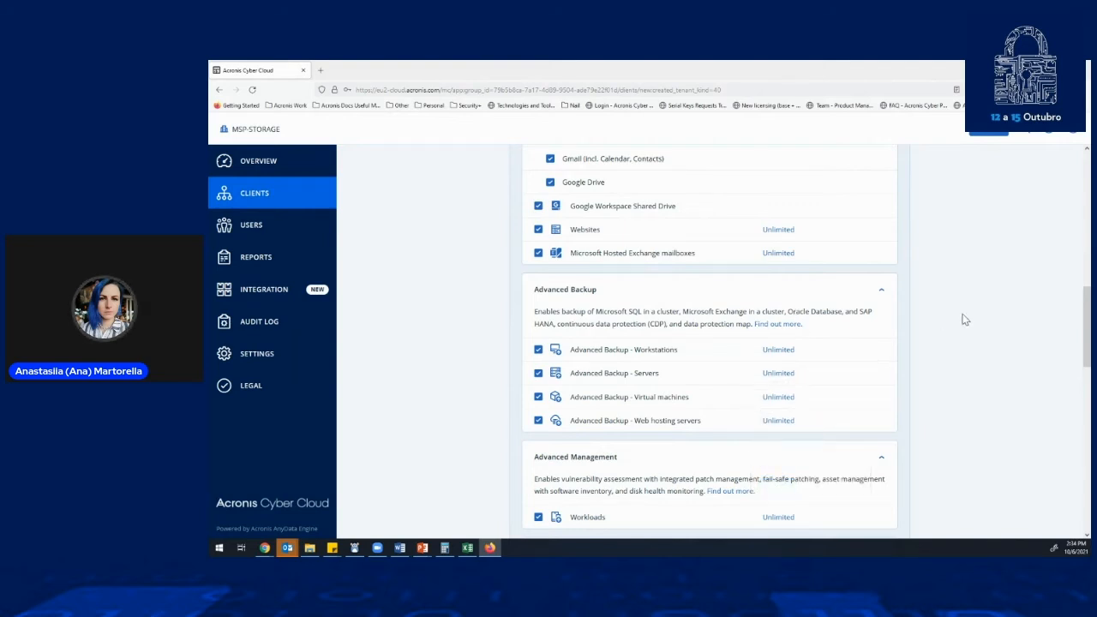
- Examine the offering items and quotas of Standard Protection and the Advanced Backup, Management, Security and Email Security packs
{"action": "scroll", "coordinate": [917, 375], "scroll_direction": "up", "scroll_amount": 2}
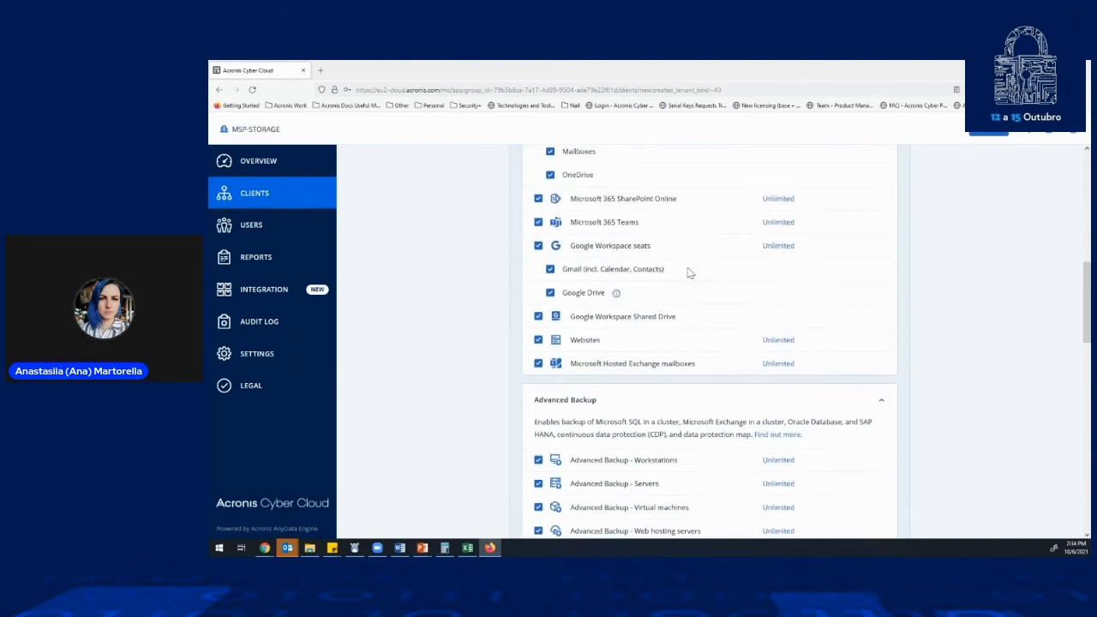
{"action": "scroll", "coordinate": [652, 285], "scroll_direction": "up", "scroll_amount": 4}
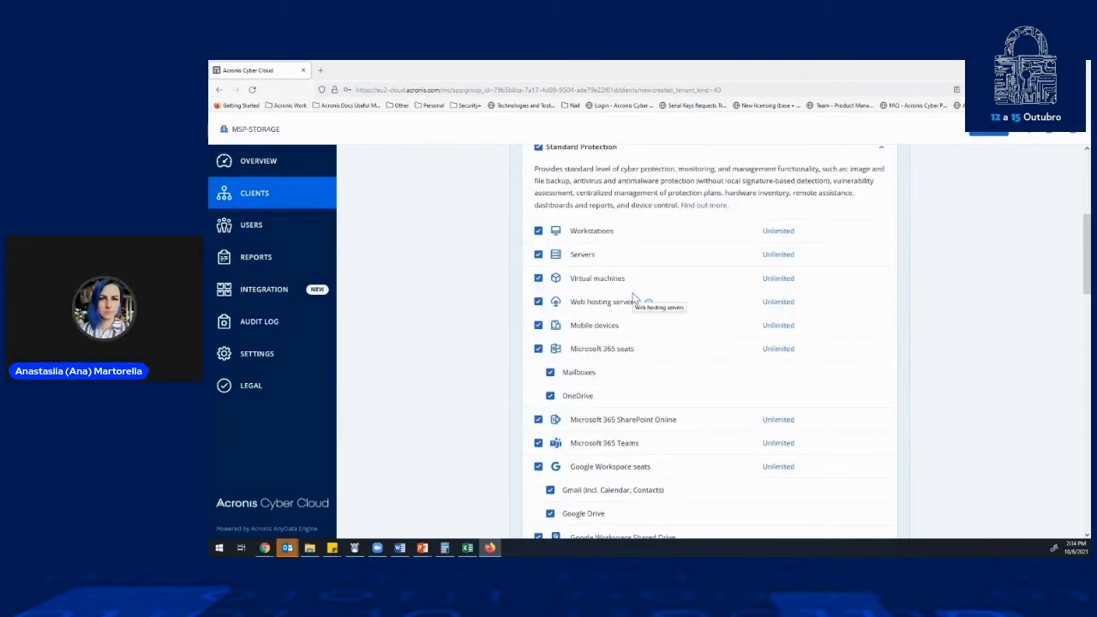
{"action": "scroll", "coordinate": [633, 295], "scroll_direction": "down", "scroll_amount": 3}
{"action": "scroll", "coordinate": [621, 390], "scroll_direction": "down", "scroll_amount": 2}
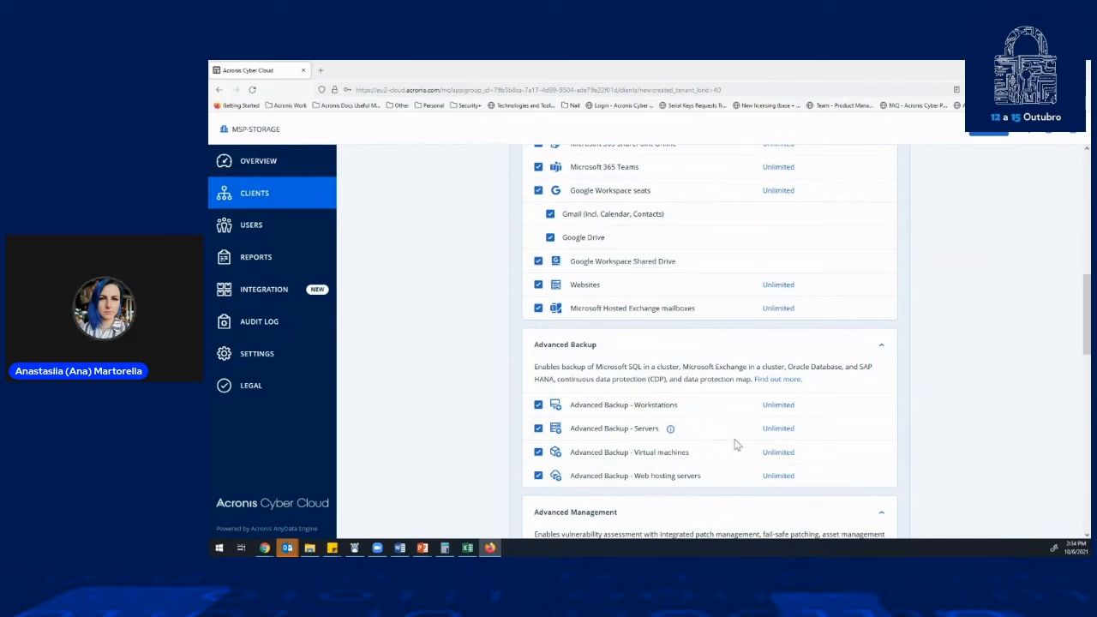
{"action": "scroll", "coordinate": [735, 444], "scroll_direction": "up", "scroll_amount": 4}
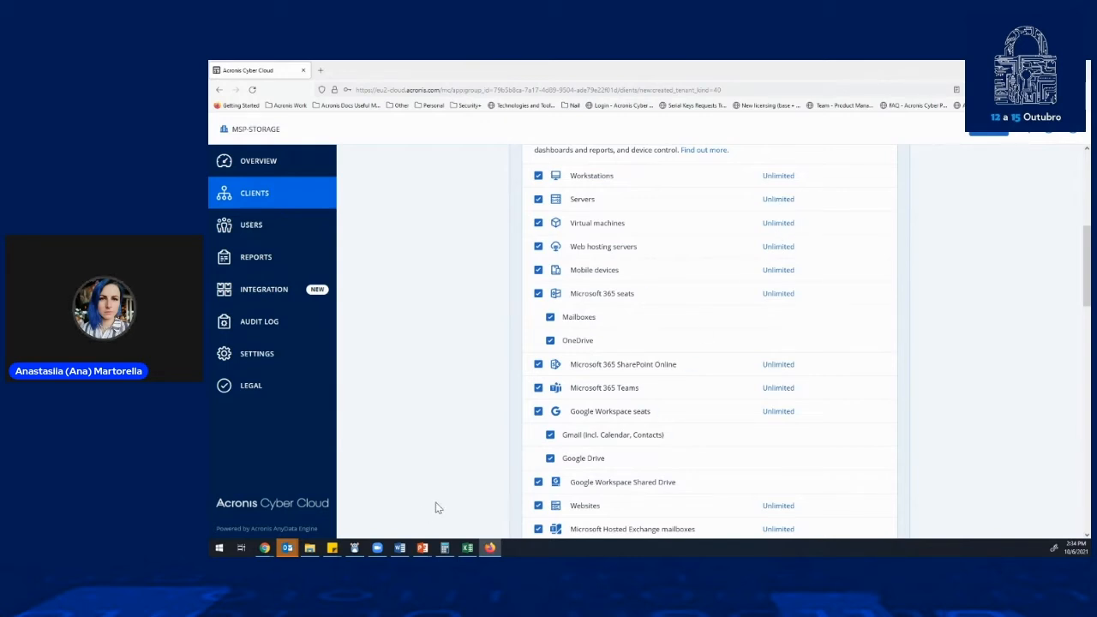
{"action": "scroll", "coordinate": [496, 457], "scroll_direction": "down", "scroll_amount": 4}
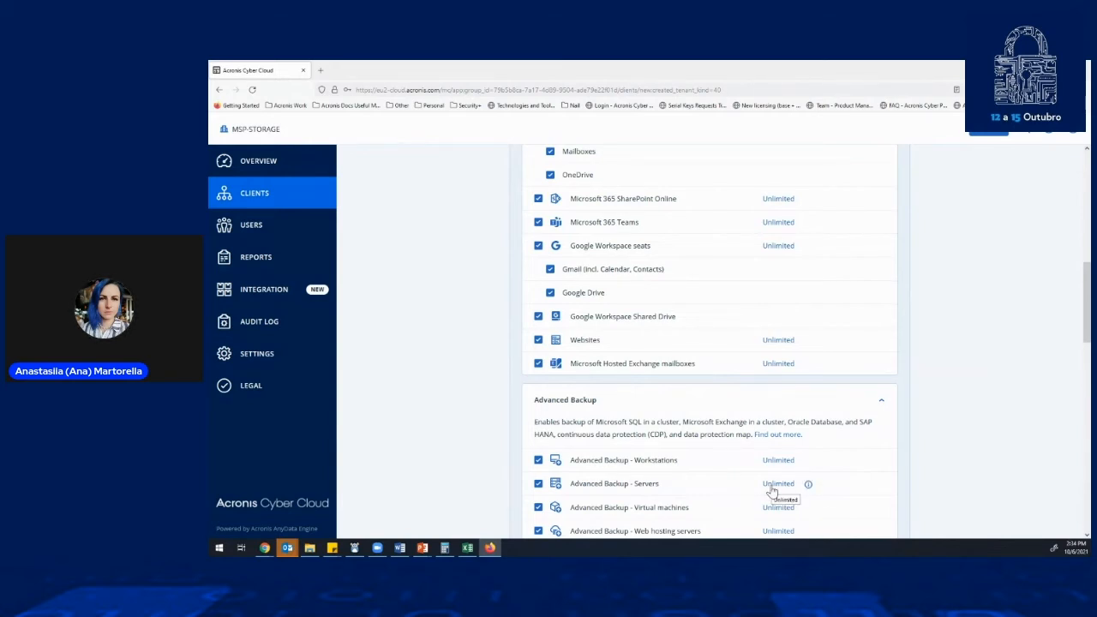
{"action": "scroll", "coordinate": [771, 491], "scroll_direction": "down", "scroll_amount": 3}
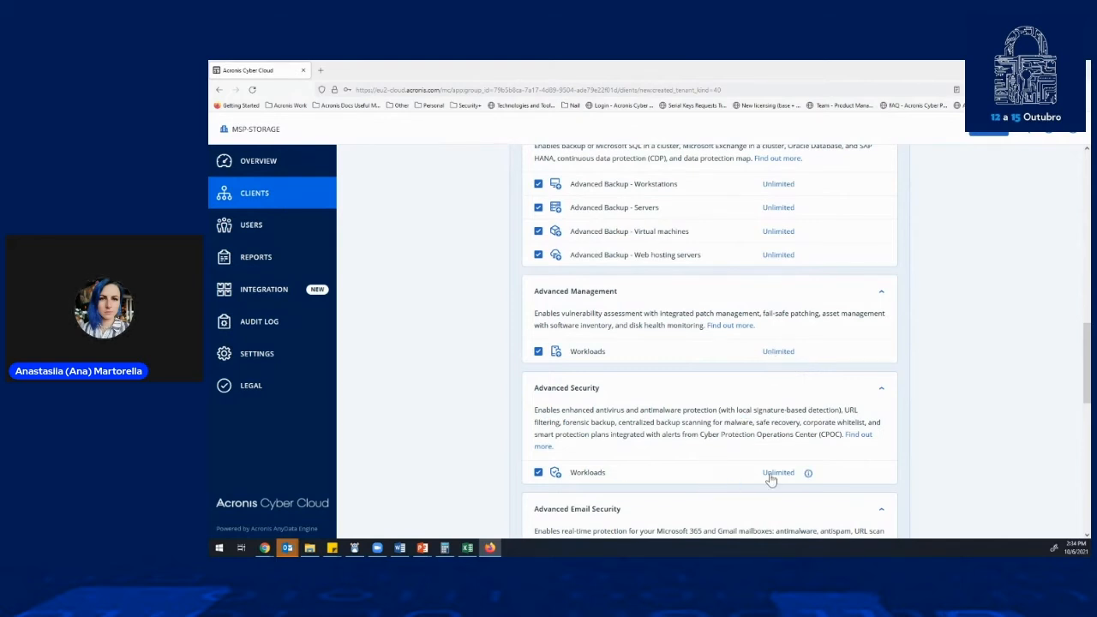
{"action": "scroll", "coordinate": [774, 468], "scroll_direction": "down", "scroll_amount": 2}
{"action": "scroll", "coordinate": [789, 433], "scroll_direction": "down", "scroll_amount": 1}
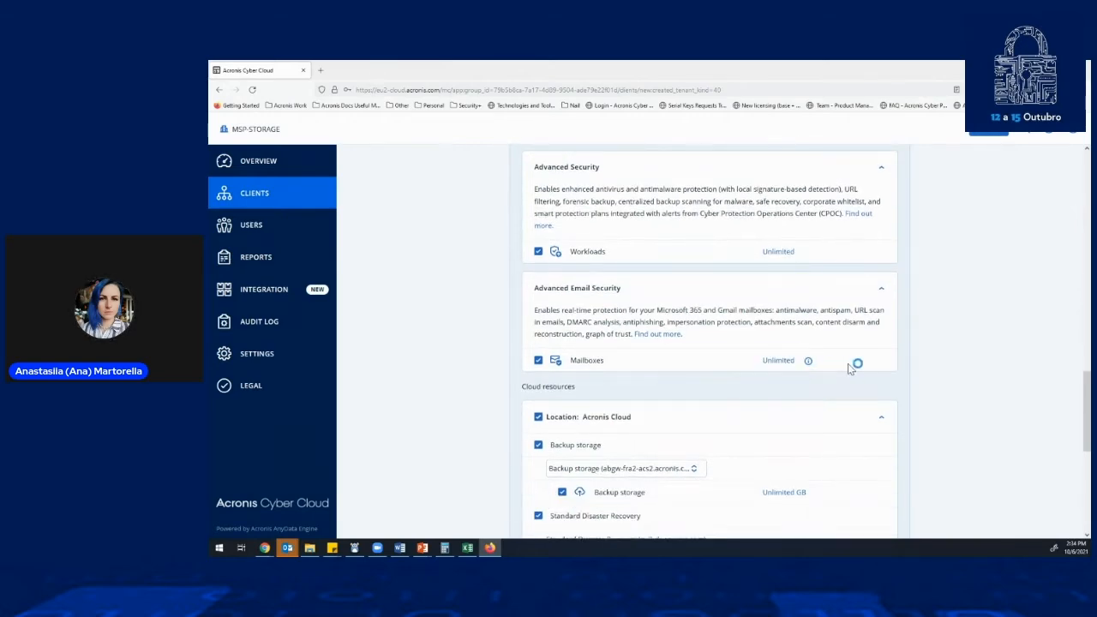
{"action": "scroll", "coordinate": [911, 365], "scroll_direction": "down", "scroll_amount": 1}
{"action": "scroll", "coordinate": [921, 366], "scroll_direction": "up", "scroll_amount": 2}
{"action": "scroll", "coordinate": [923, 366], "scroll_direction": "up", "scroll_amount": 10}
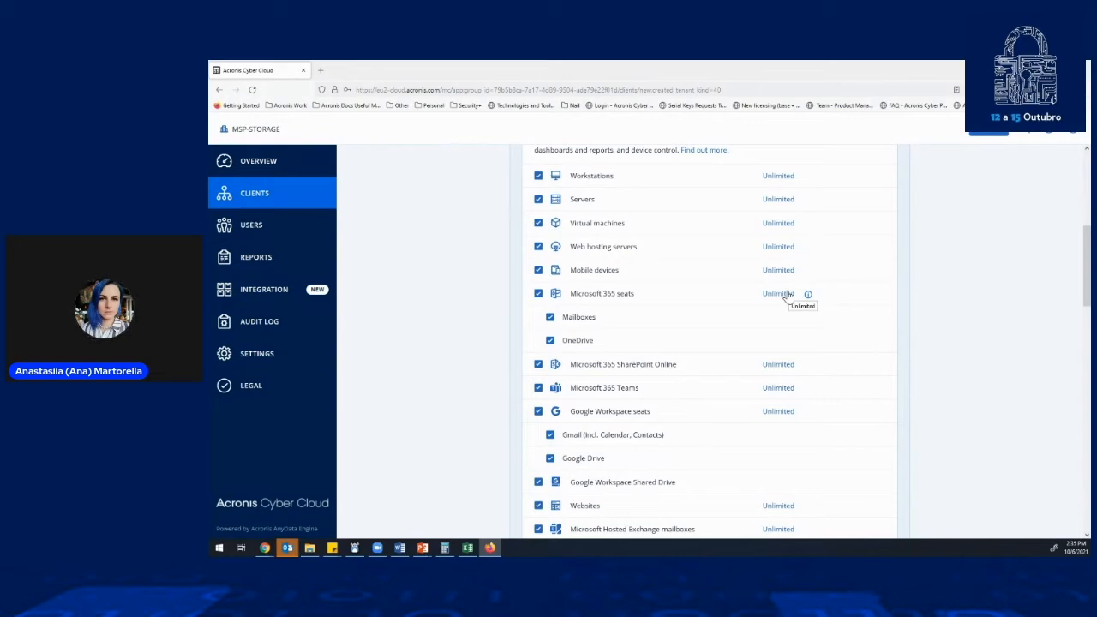
- Disable the Acronis Cloud location under Cloud resources, view the alternative storage locations, and enable Acronis Cloud again
{"action": "scroll", "coordinate": [937, 354], "scroll_direction": "down", "scroll_amount": 10}
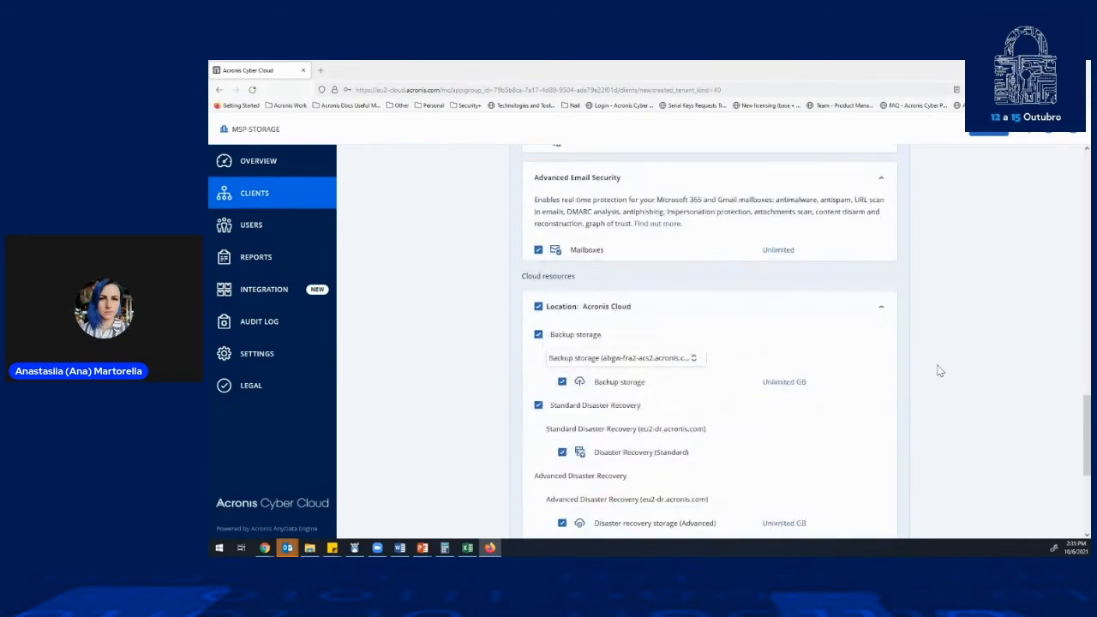
{"action": "scroll", "coordinate": [940, 371], "scroll_direction": "down", "scroll_amount": 3}
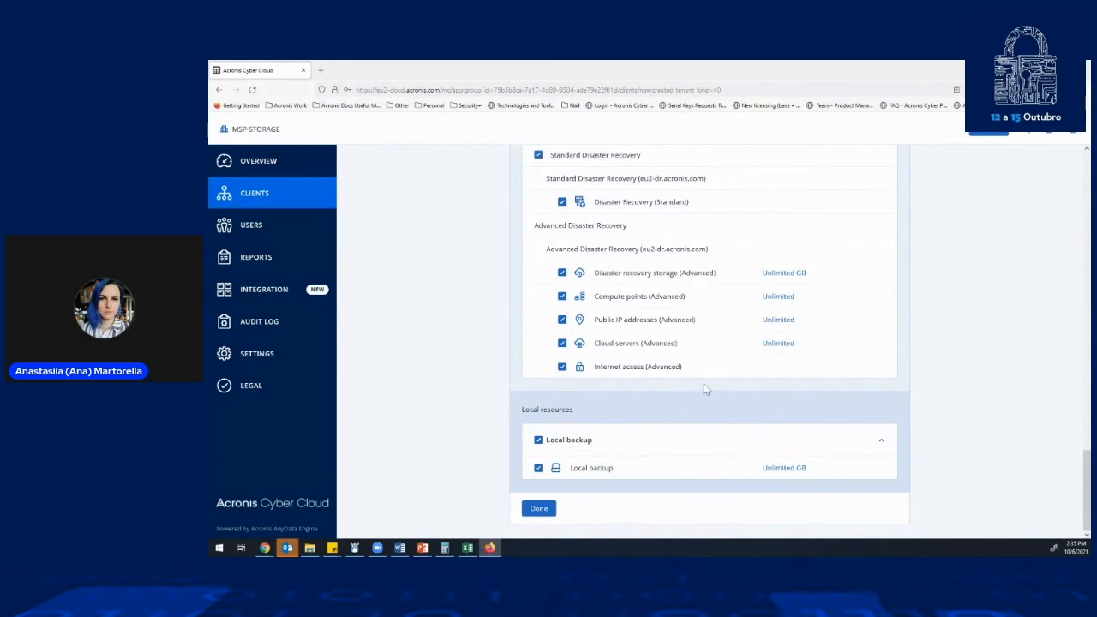
{"action": "scroll", "coordinate": [699, 369], "scroll_direction": "up", "scroll_amount": 1}
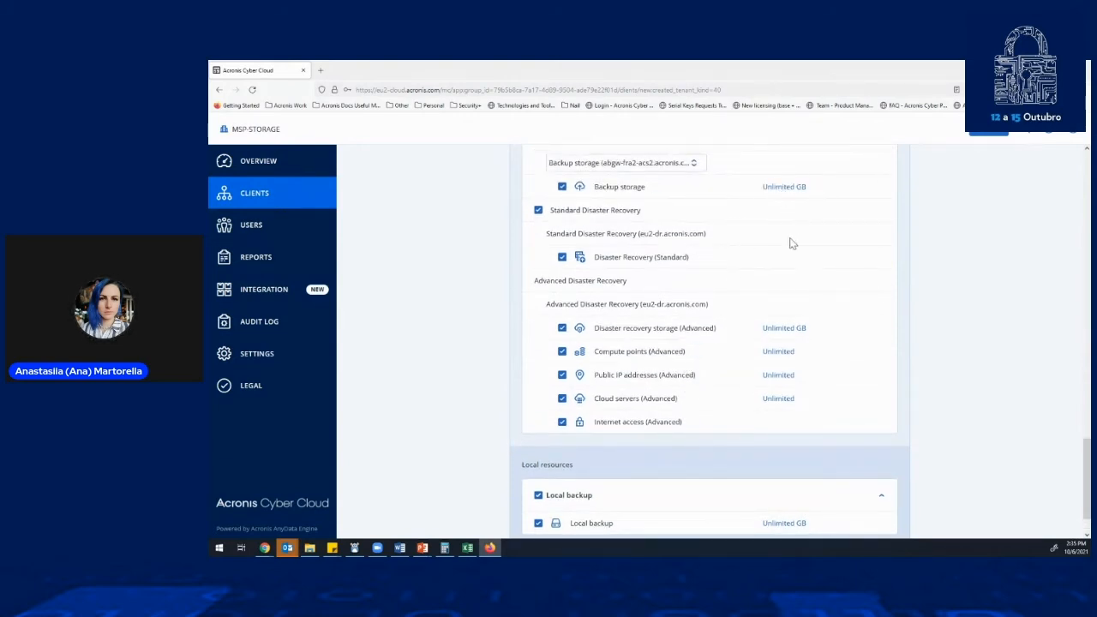
{"action": "scroll", "coordinate": [771, 244], "scroll_direction": "up", "scroll_amount": 2}
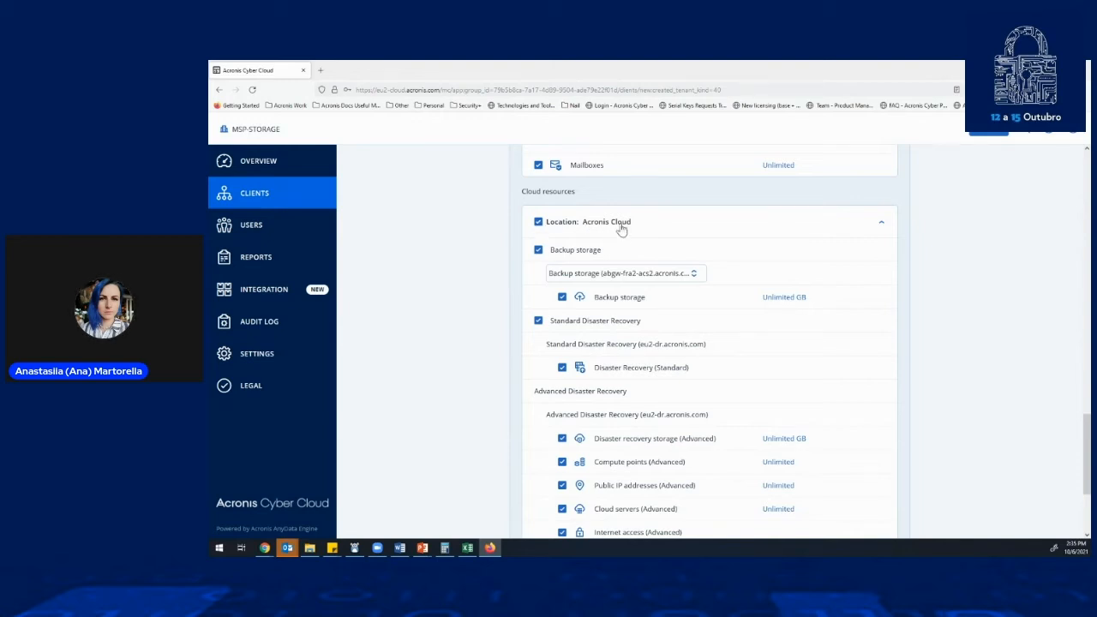
{"action": "left_click", "coordinate": [538, 223]}
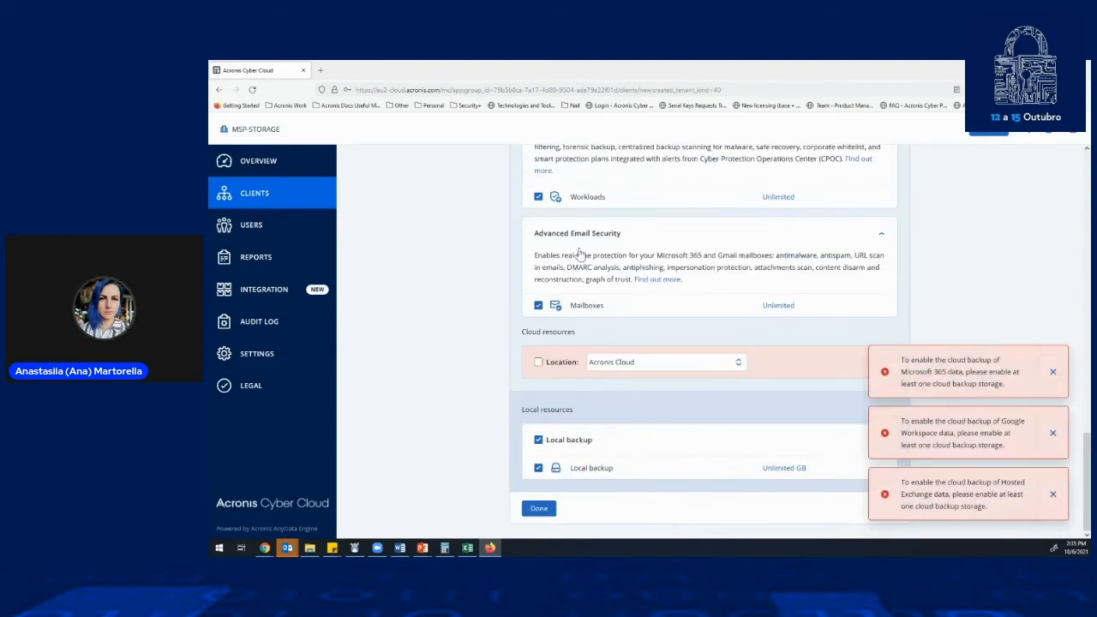
{"action": "left_click", "coordinate": [663, 363]}
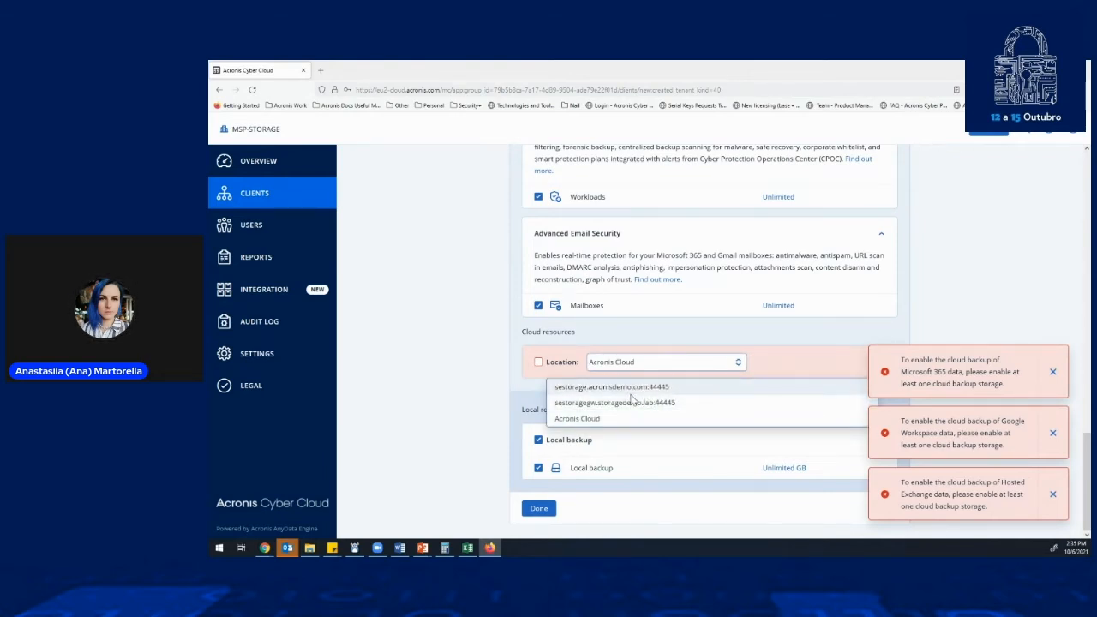
{"action": "left_click", "coordinate": [538, 363]}
- View the quota settings for cloud backup storage, close them without changes, and check the local backup resources
{"action": "scroll", "coordinate": [670, 363], "scroll_direction": "down", "scroll_amount": 3}
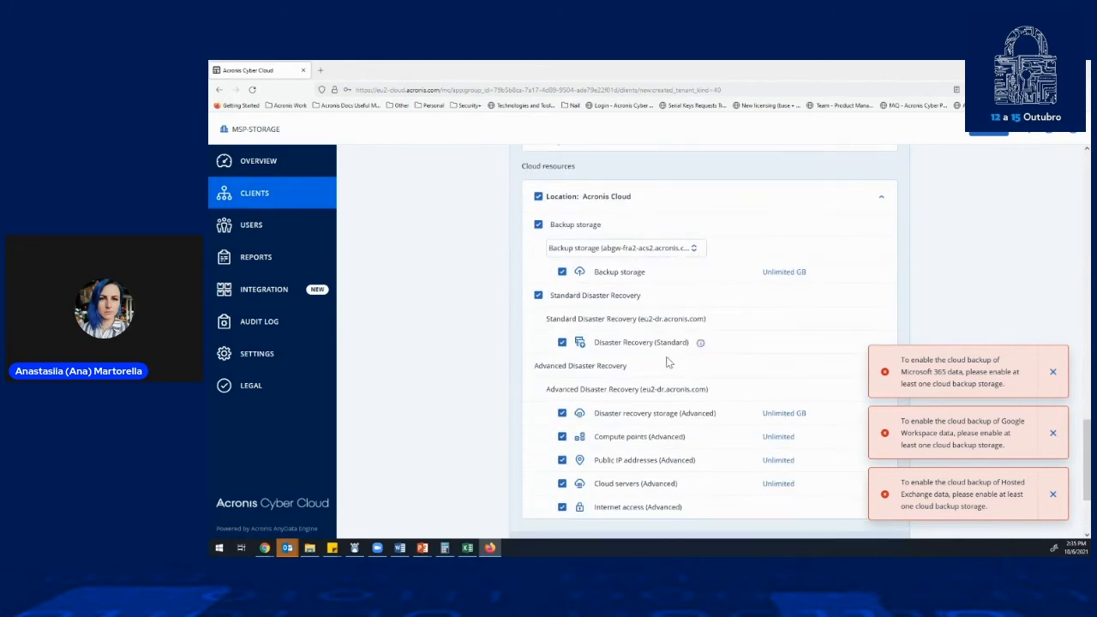
{"action": "left_click", "coordinate": [776, 273]}
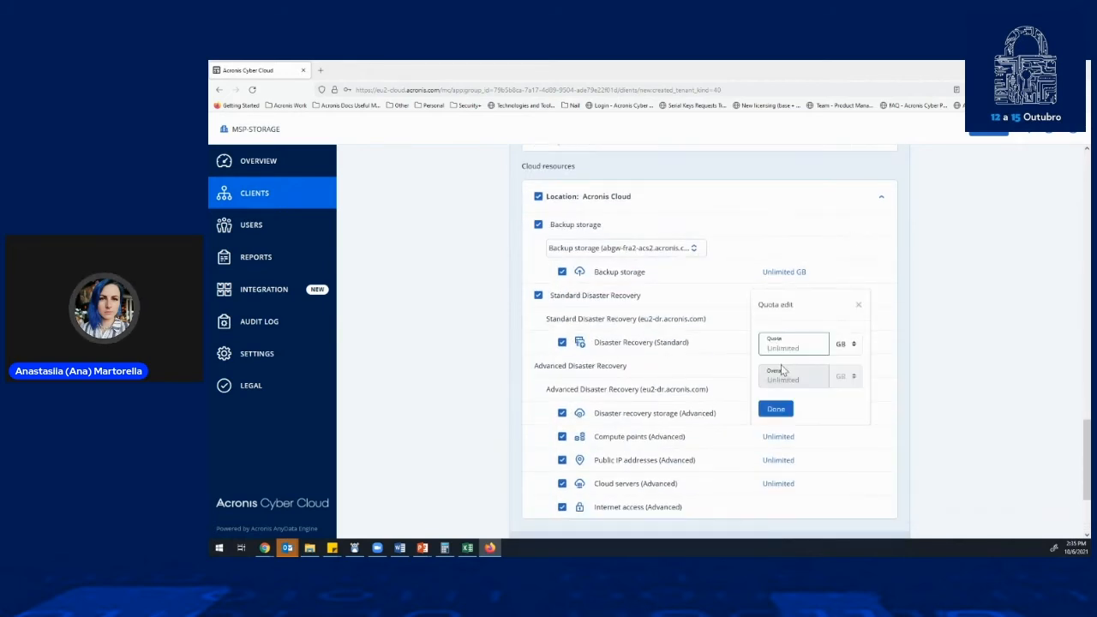
{"action": "left_click", "coordinate": [858, 305]}
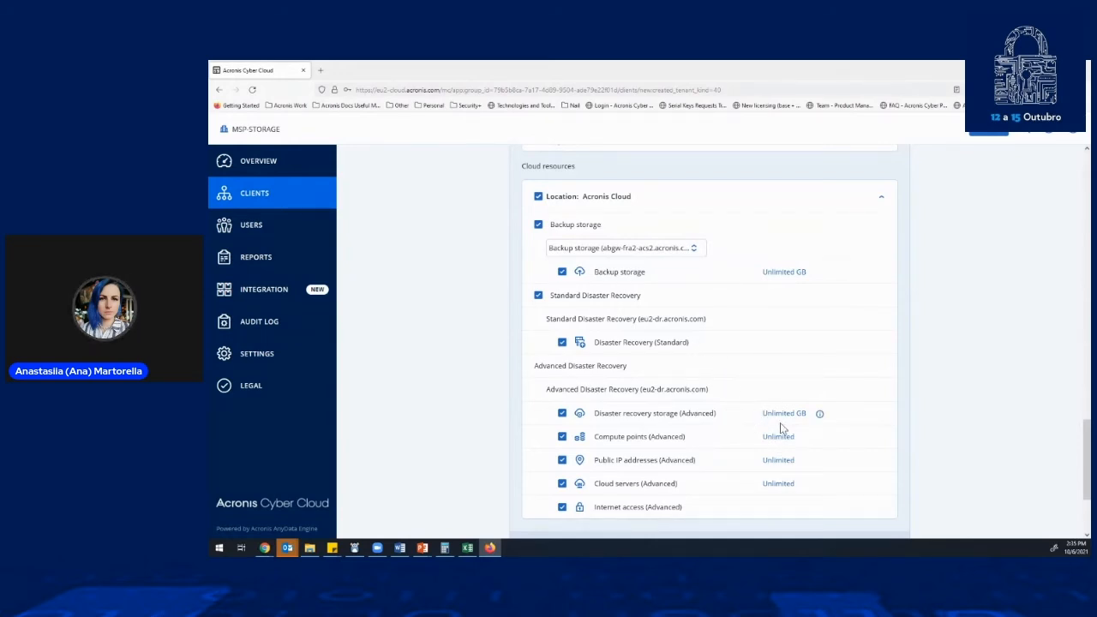
{"action": "scroll", "coordinate": [771, 433], "scroll_direction": "down", "scroll_amount": 3}
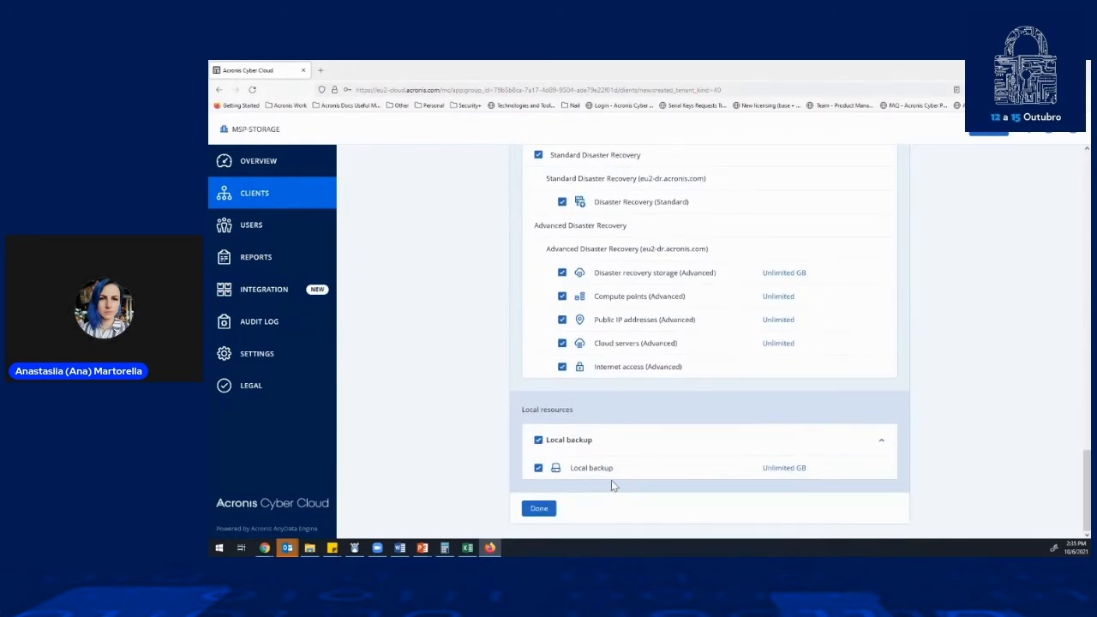
- Finish creating the Test customer and switch its Protection billing mode to Per workload, confirming with the administrator login
{"action": "left_click", "coordinate": [539, 510]}
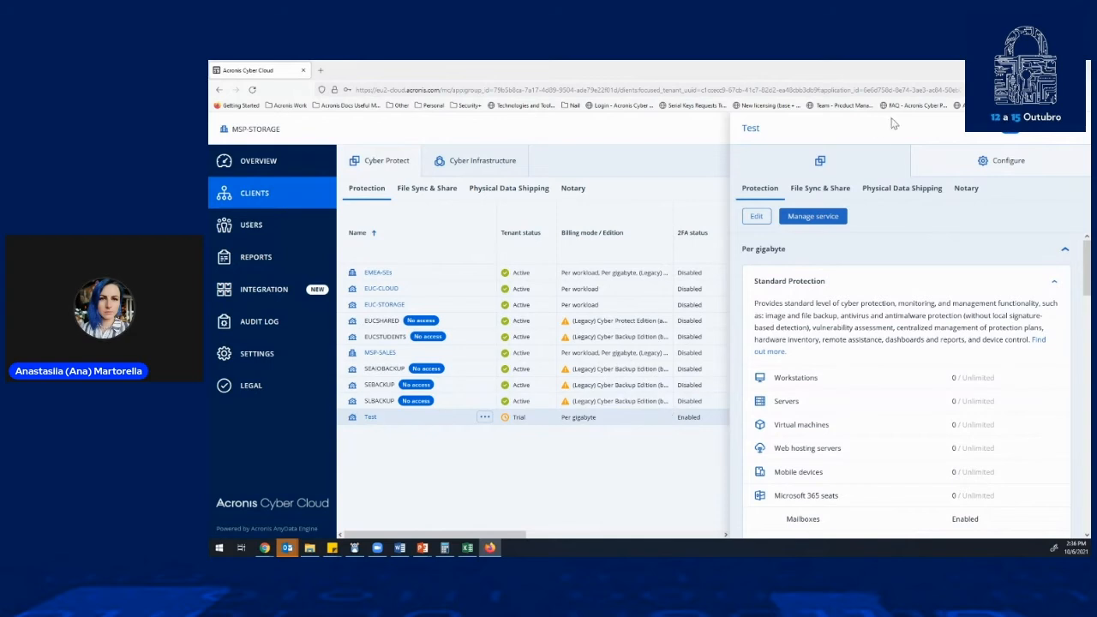
{"action": "left_click", "coordinate": [981, 169]}
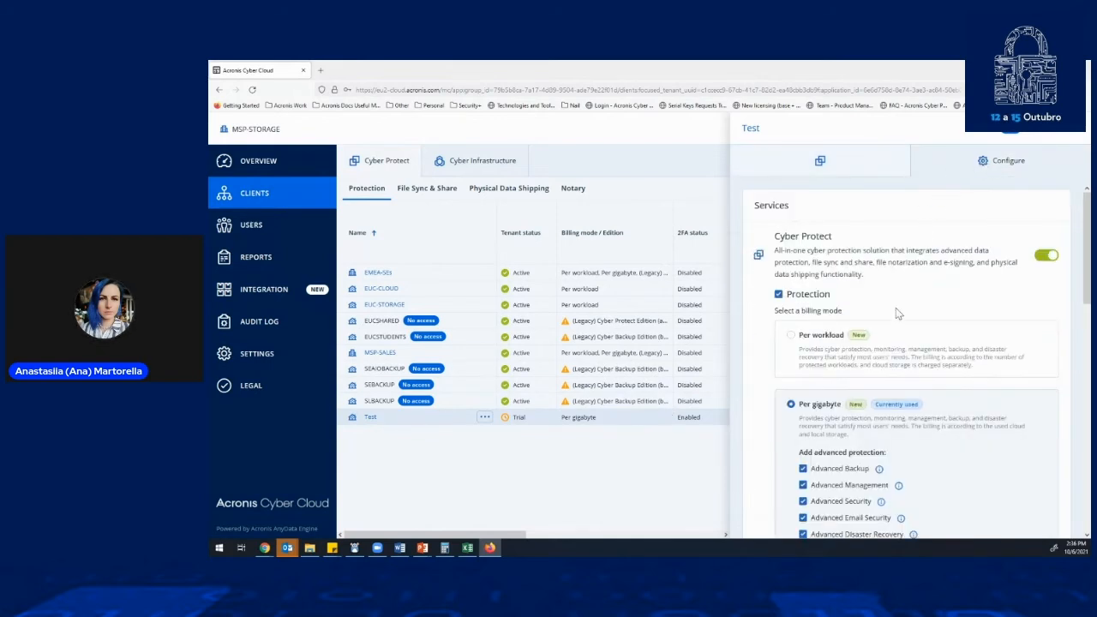
{"action": "left_click", "coordinate": [790, 335]}
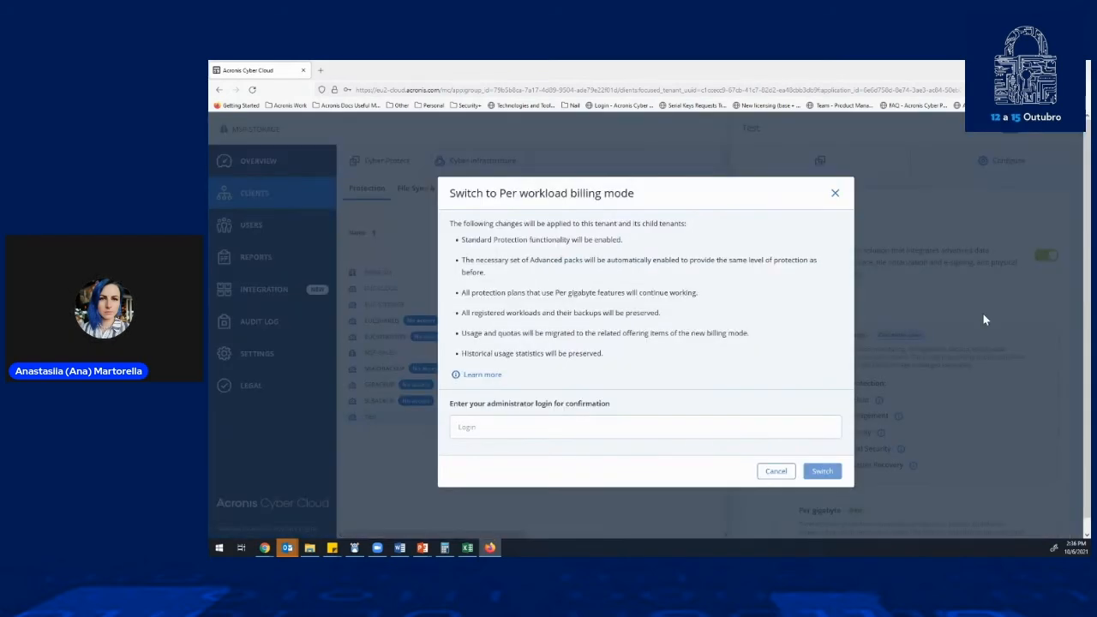
{"action": "left_click", "coordinate": [548, 435]}
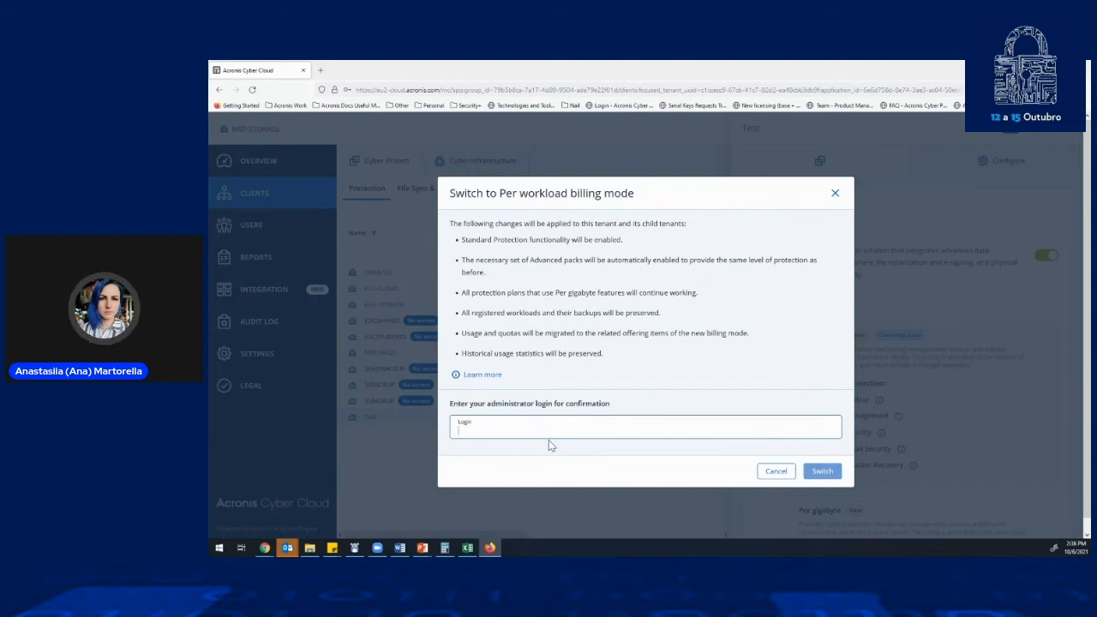
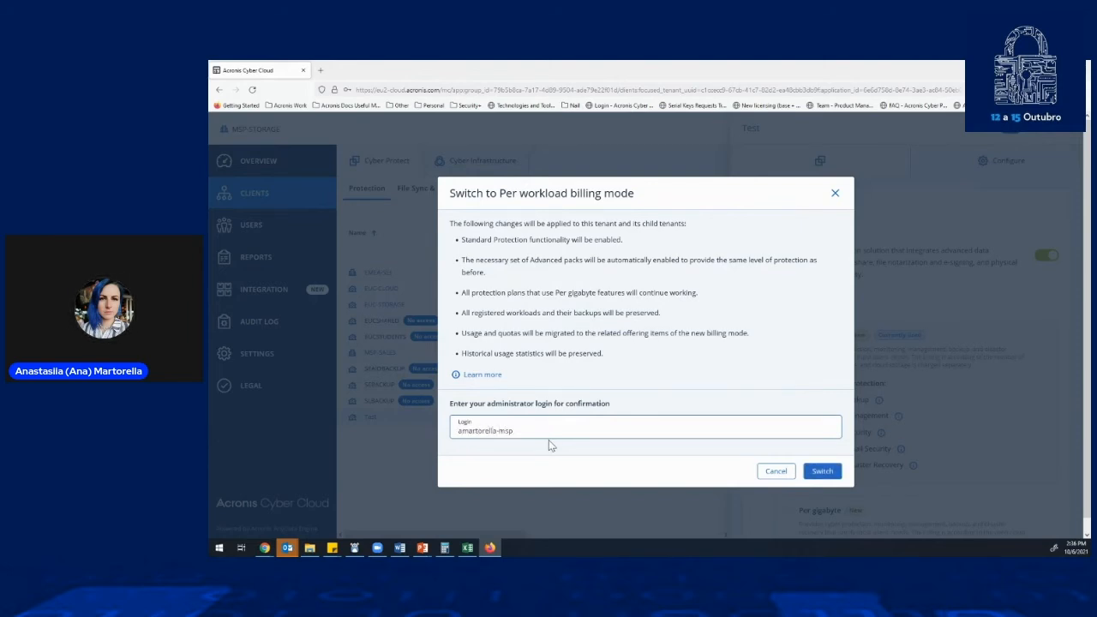
{"action": "left_click", "coordinate": [819, 470]}
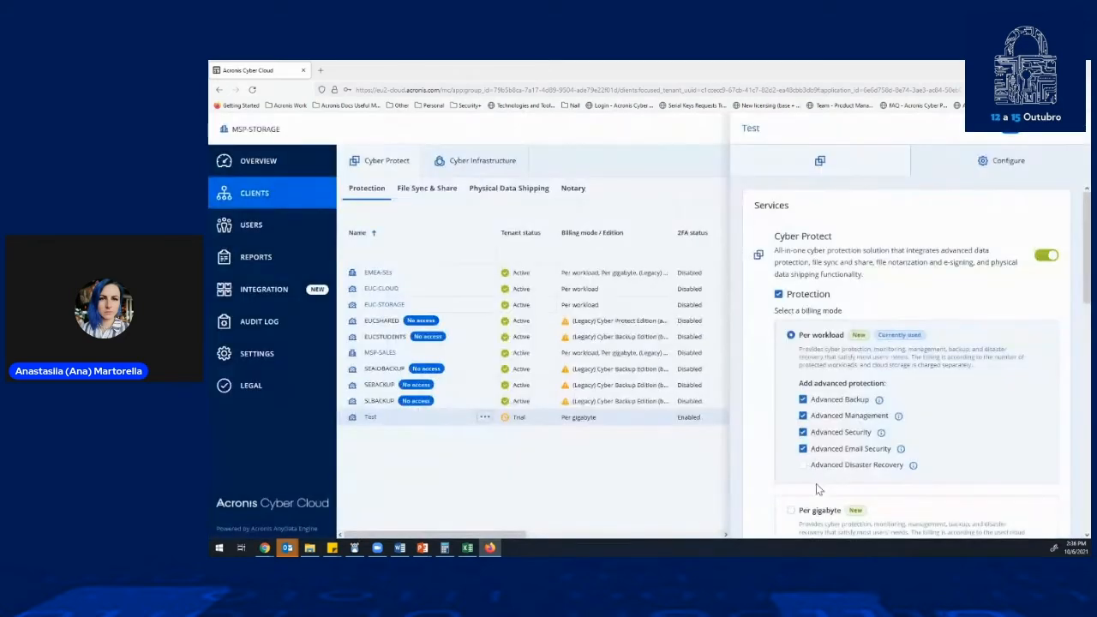
- Examine the editable Protection offering items of the Test customer and the workstation quota settings, and save without changing any value
{"action": "left_click", "coordinate": [830, 167]}
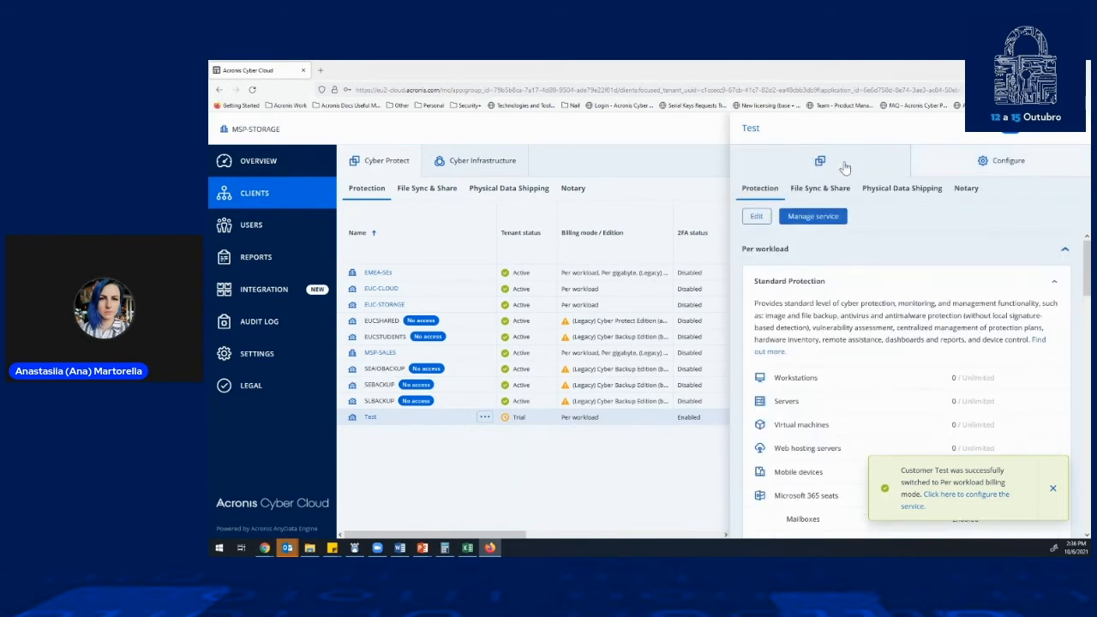
{"action": "left_click", "coordinate": [755, 217]}
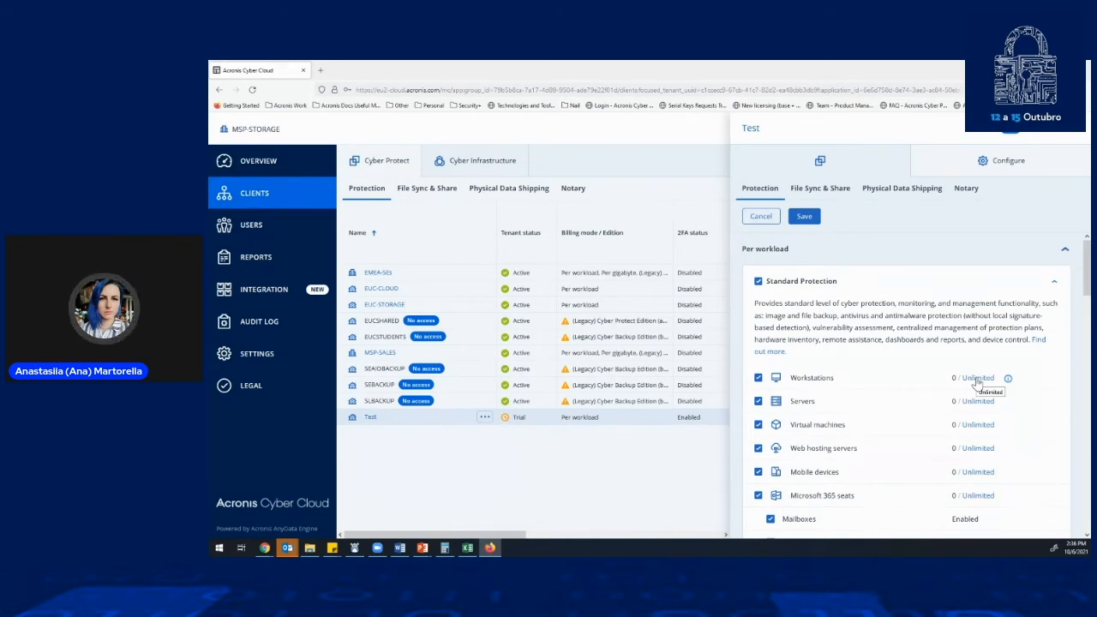
{"action": "left_click", "coordinate": [977, 379]}
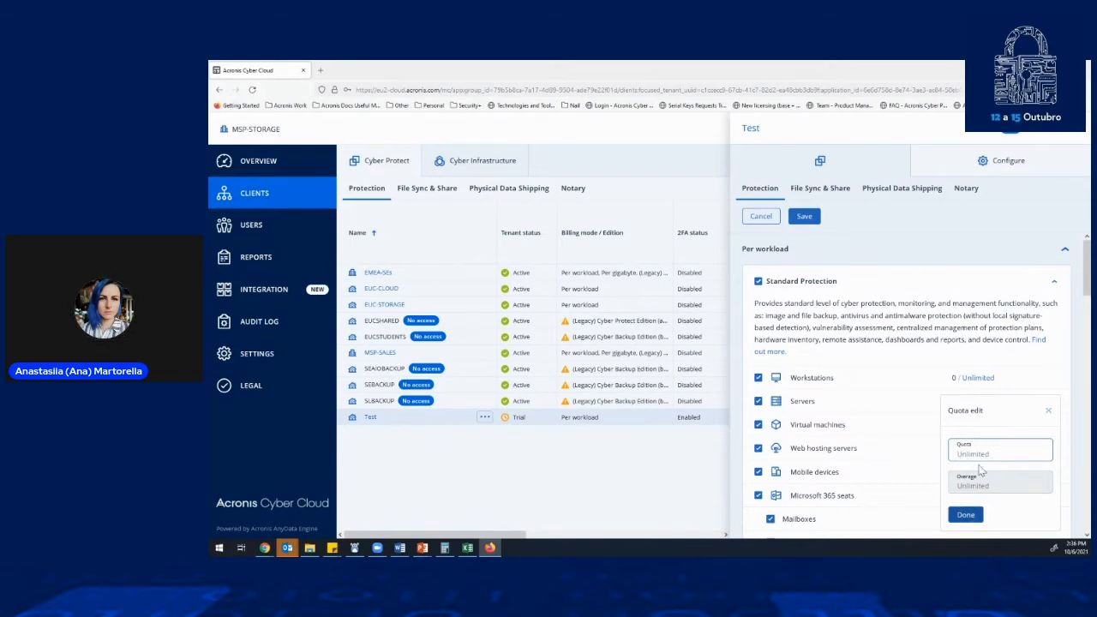
{"action": "left_click", "coordinate": [804, 216]}
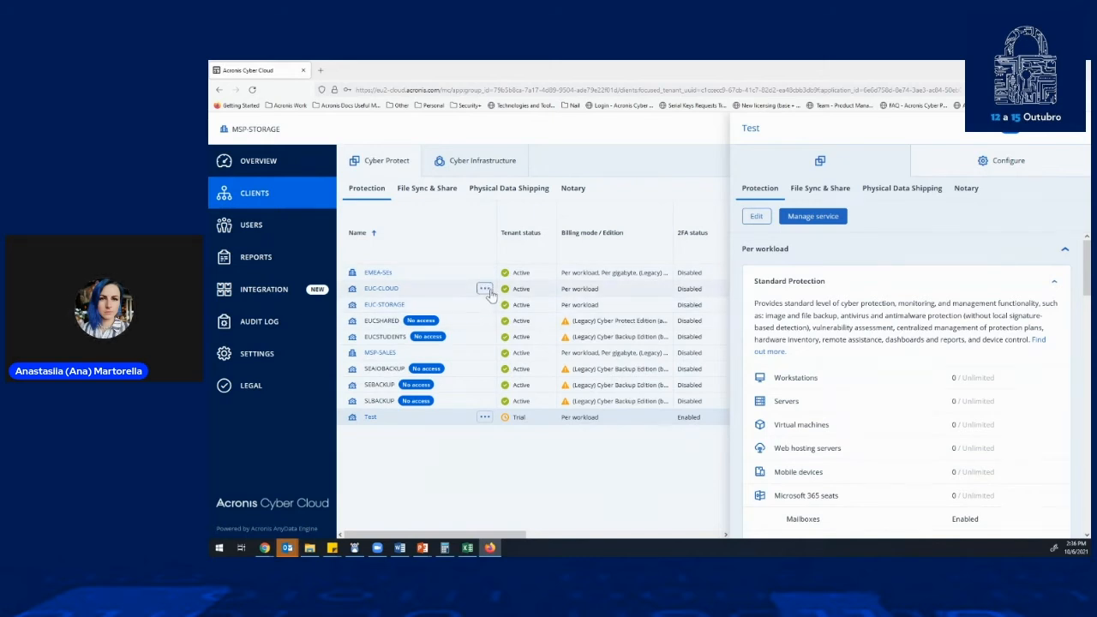
- Open the Protection service management console for the EUC-CLOUD tenant
{"action": "left_click", "coordinate": [485, 288]}
{"action": "mouse_move", "coordinate": [547, 319]}
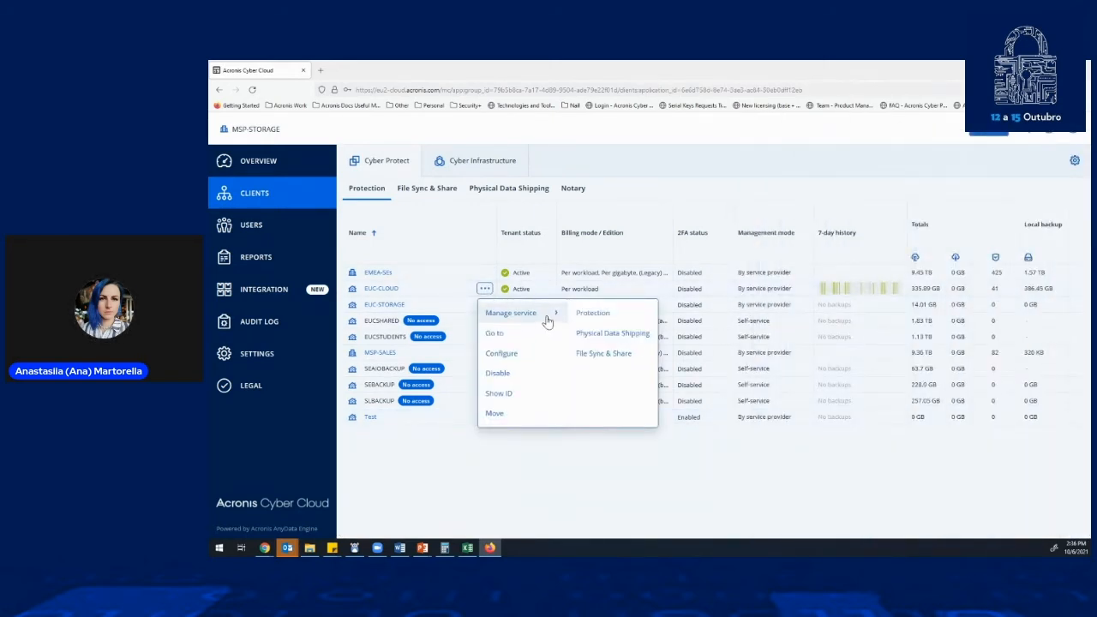
{"action": "left_click", "coordinate": [584, 317]}
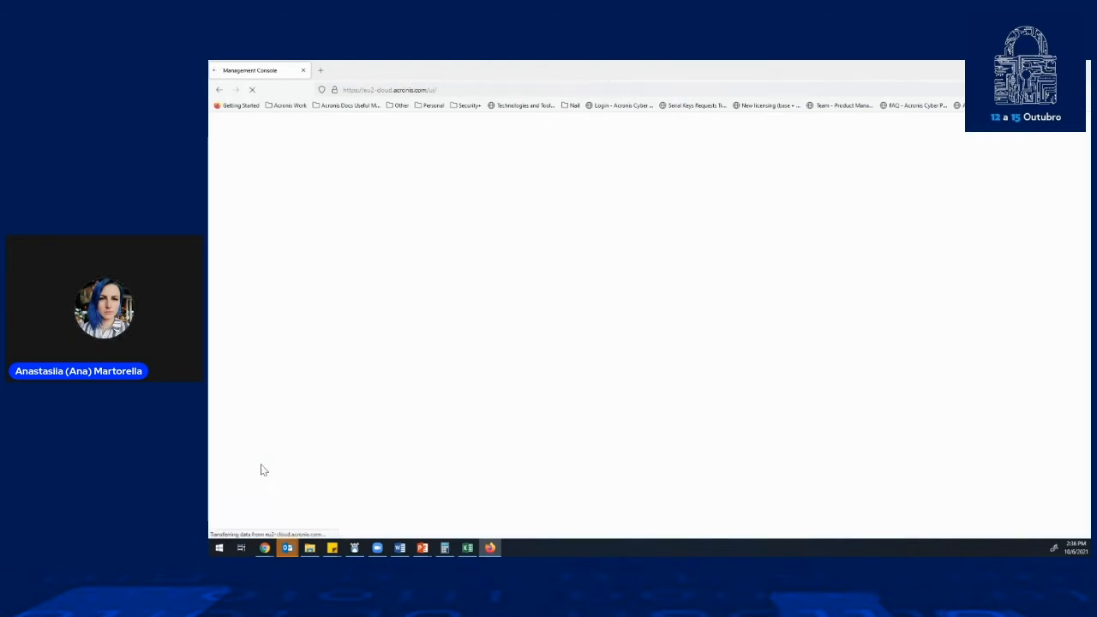
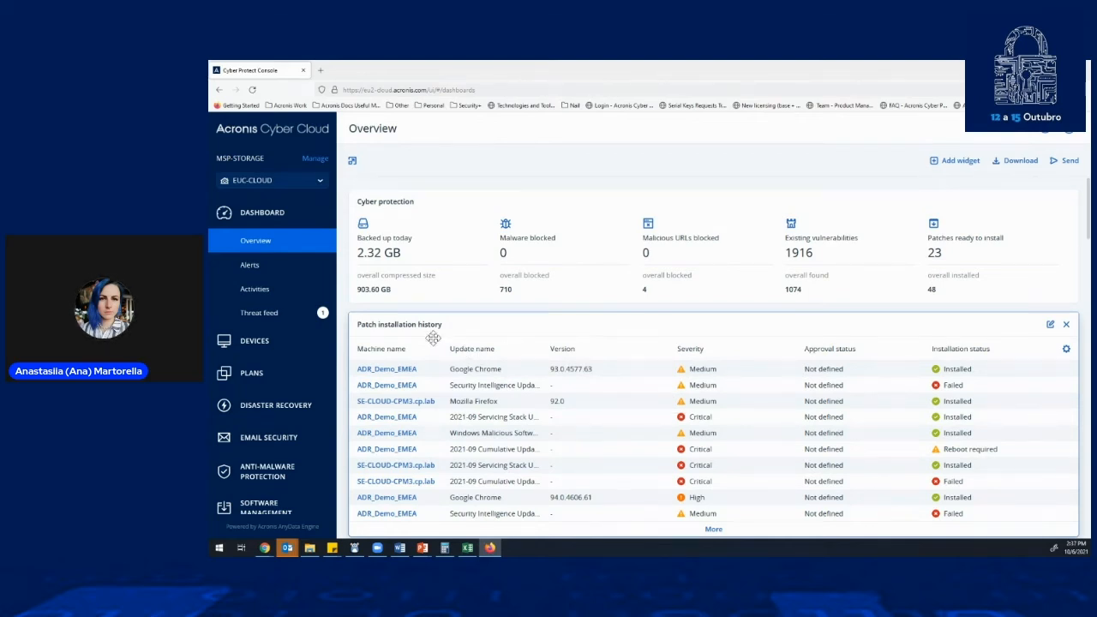
- Open the list of all devices and look at the backup and action options of the 10.49.161.80 host
{"action": "left_click", "coordinate": [268, 352]}
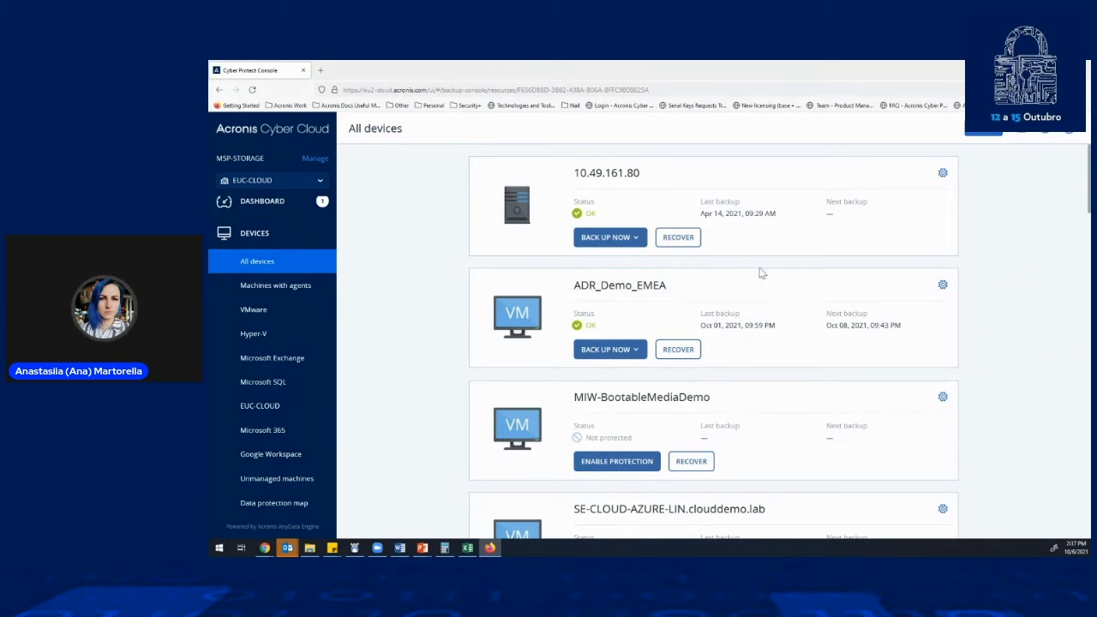
{"action": "left_click", "coordinate": [615, 240]}
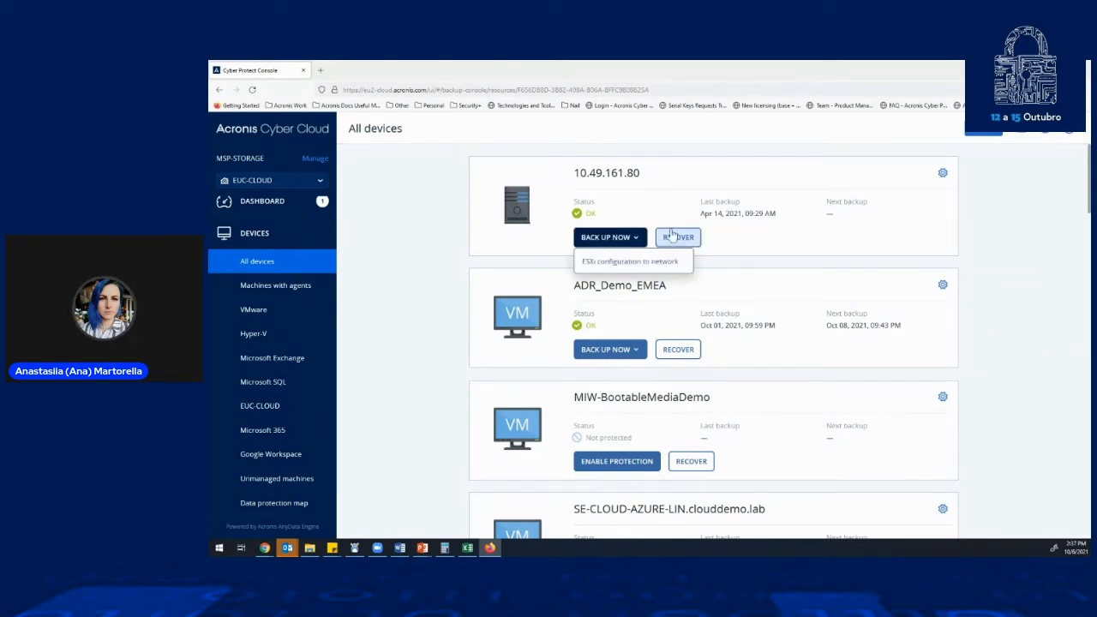
{"action": "left_click", "coordinate": [641, 238]}
{"action": "left_click", "coordinate": [641, 238]}
{"action": "left_click", "coordinate": [941, 174]}
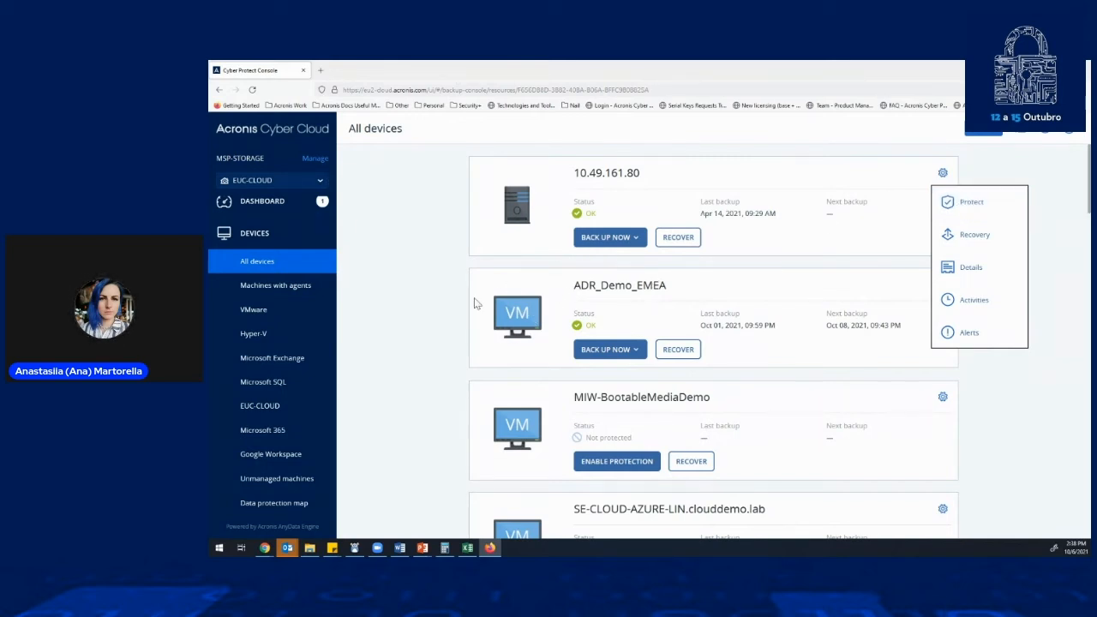
{"action": "left_click", "coordinate": [1061, 176]}
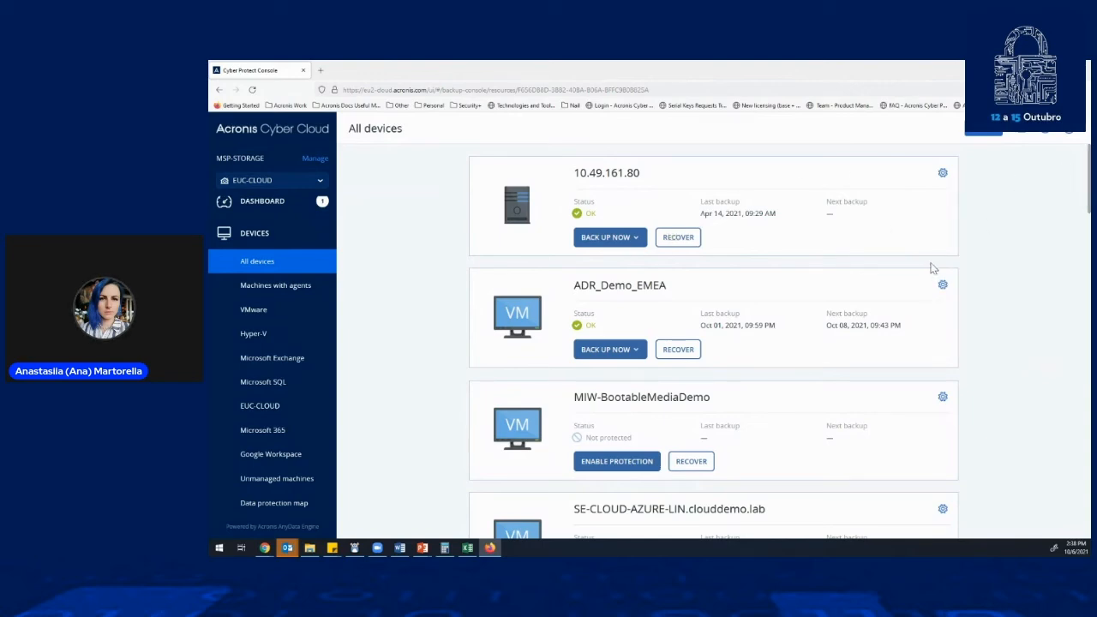
- Look through the device cards, switch the list to table view, and compare the actions offered for ADR_Demo_EMEA and SE-CLOUD-AZURE-LIN
{"action": "scroll", "coordinate": [870, 258], "scroll_direction": "down", "scroll_amount": 6}
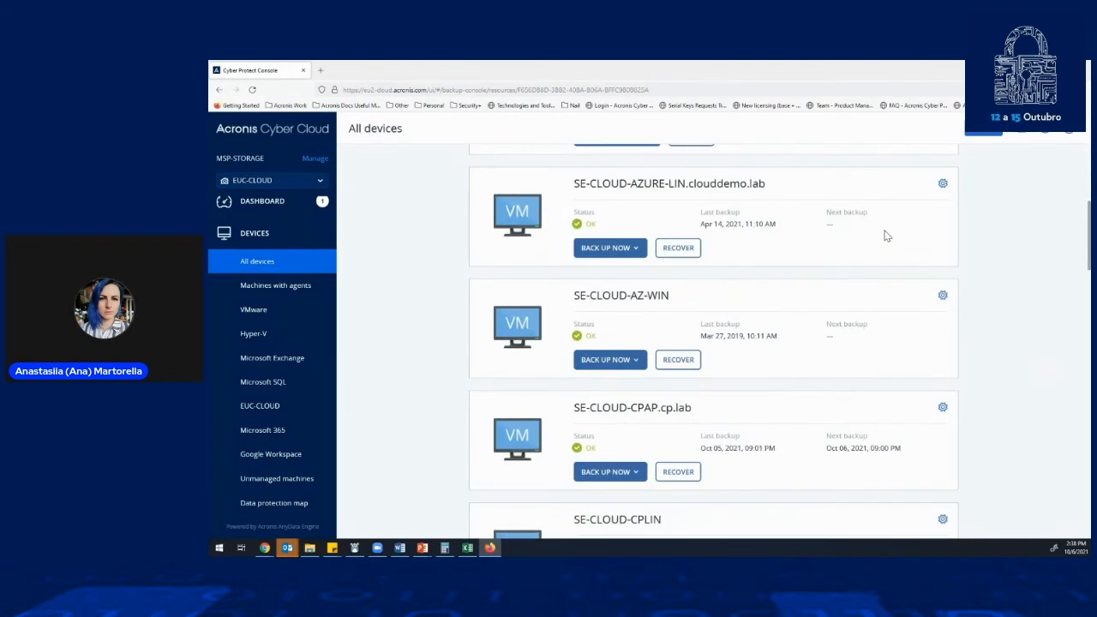
{"action": "scroll", "coordinate": [868, 284], "scroll_direction": "up", "scroll_amount": 3}
{"action": "scroll", "coordinate": [857, 283], "scroll_direction": "up", "scroll_amount": 3}
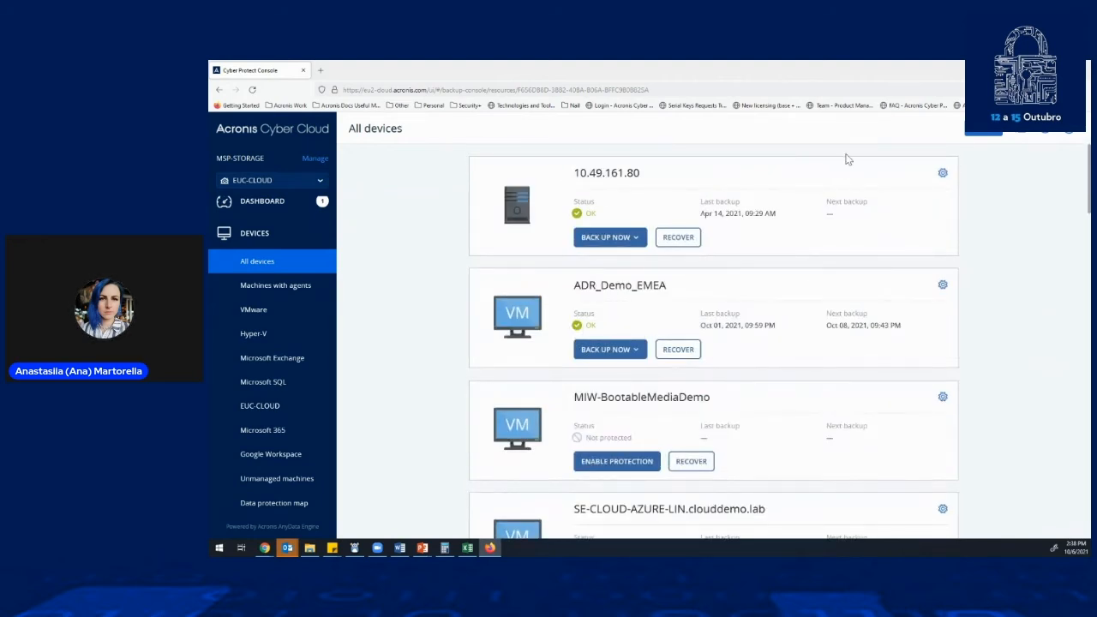
{"action": "left_click", "coordinate": [1018, 136]}
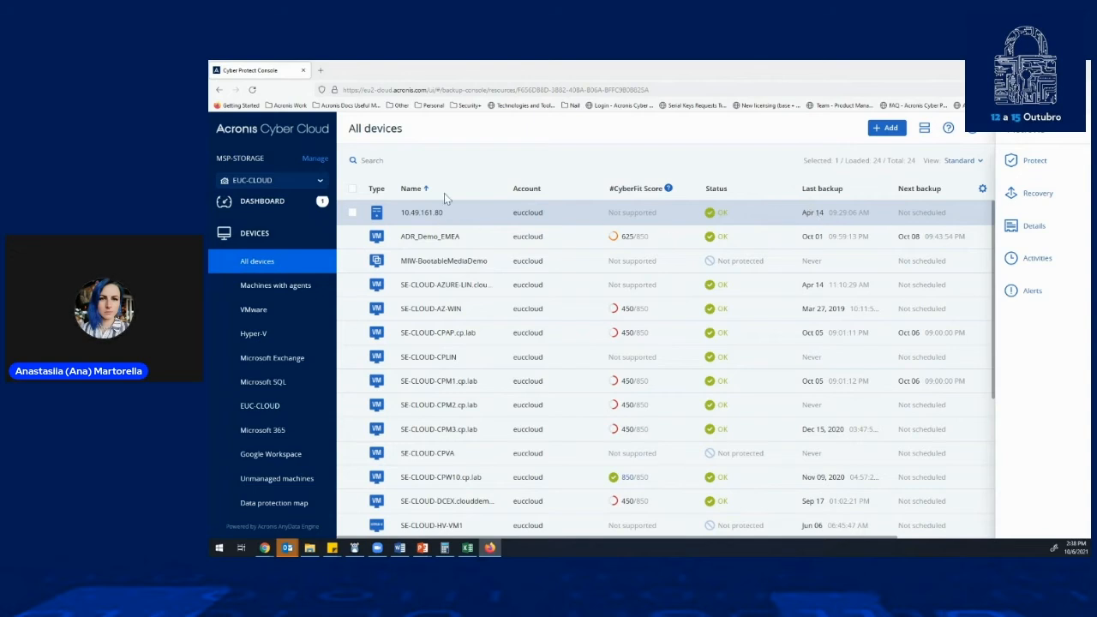
{"action": "left_click", "coordinate": [374, 245]}
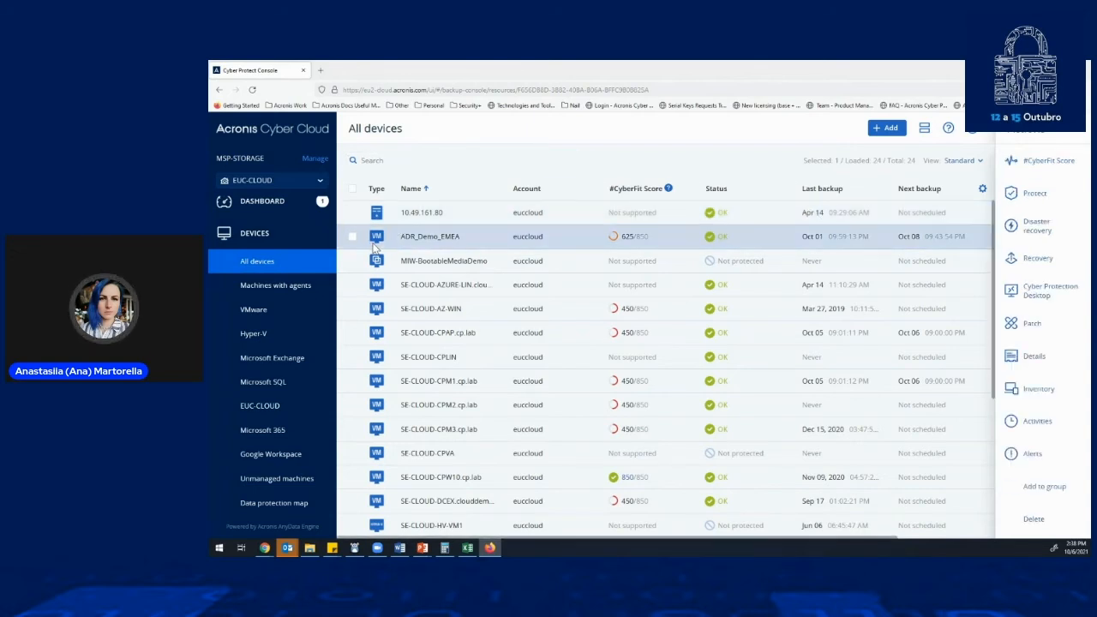
{"action": "left_click", "coordinate": [382, 285]}
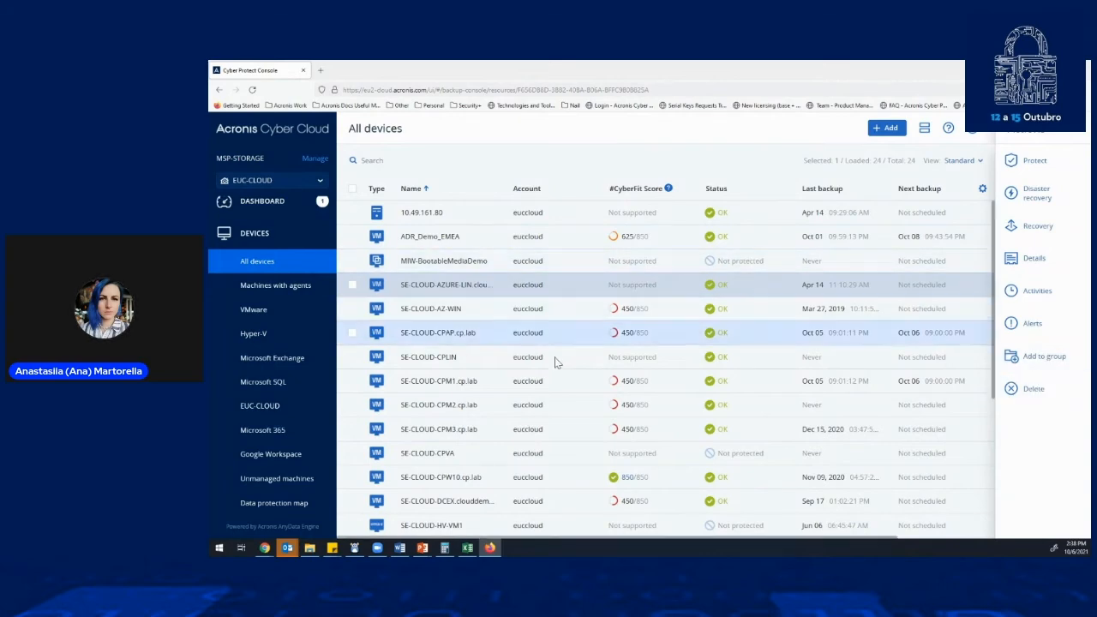
{"action": "scroll", "coordinate": [540, 481], "scroll_direction": "down", "scroll_amount": 3}
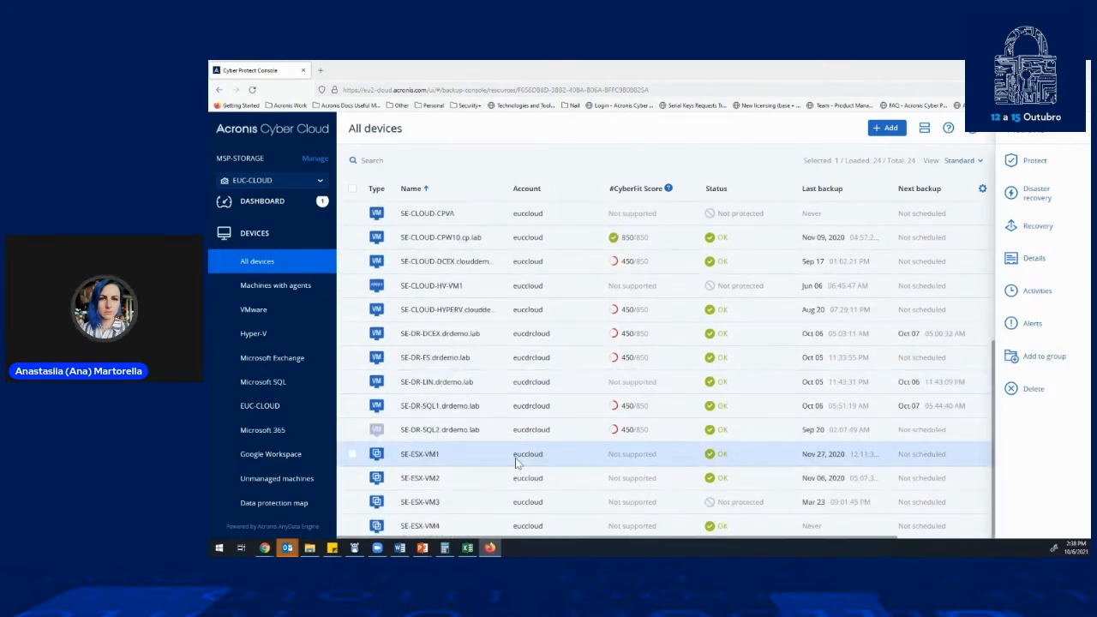
- Select SE-DR-DCEX.drdemo.lab, start creating a new protection plan for it, and dismiss the Advanced Protection hint
{"action": "left_click", "coordinate": [501, 337]}
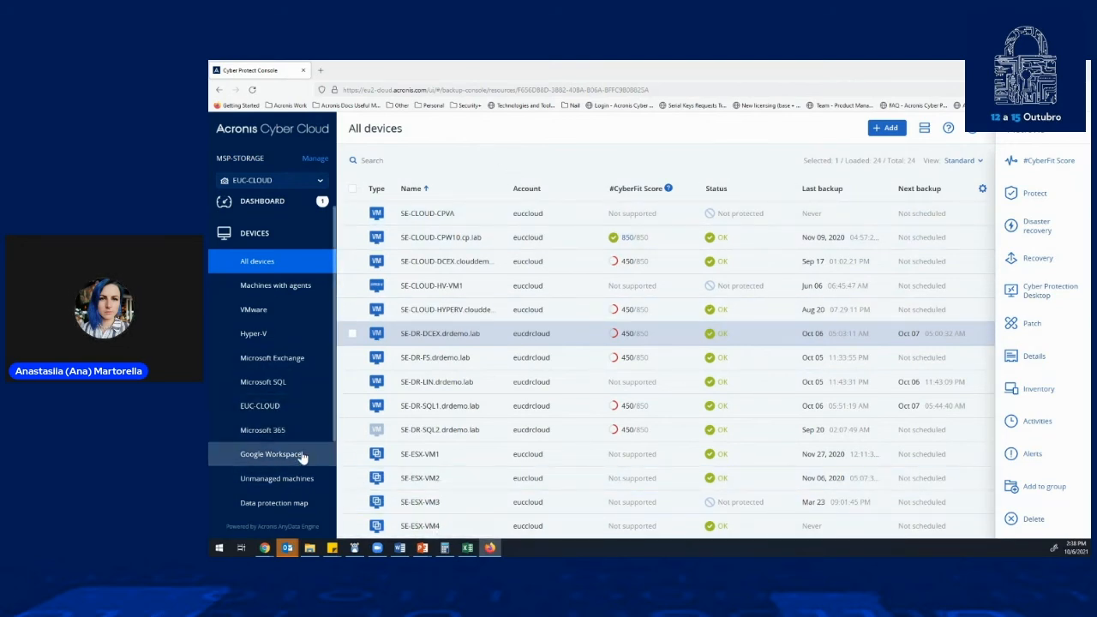
{"action": "scroll", "coordinate": [301, 441], "scroll_direction": "down", "scroll_amount": 4}
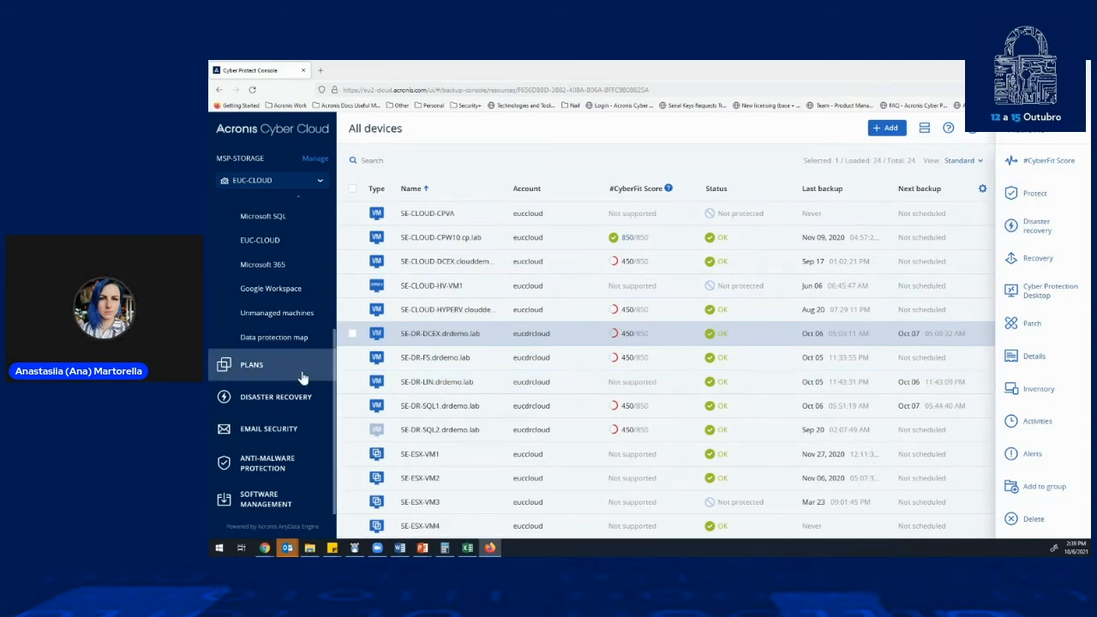
{"action": "left_click", "coordinate": [1035, 196]}
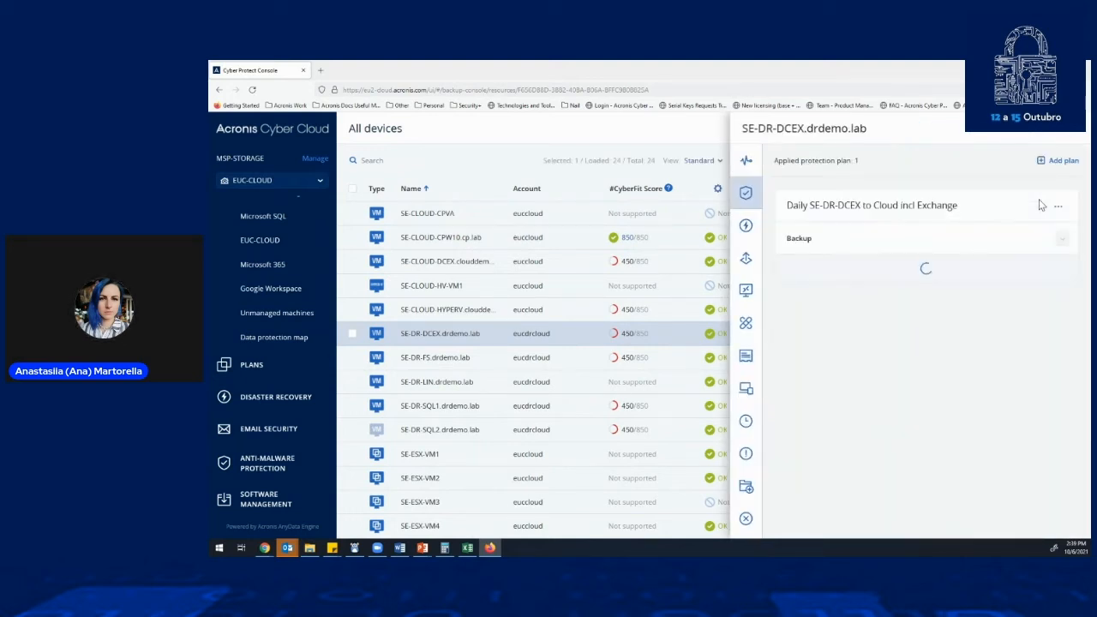
{"action": "left_click", "coordinate": [1059, 160]}
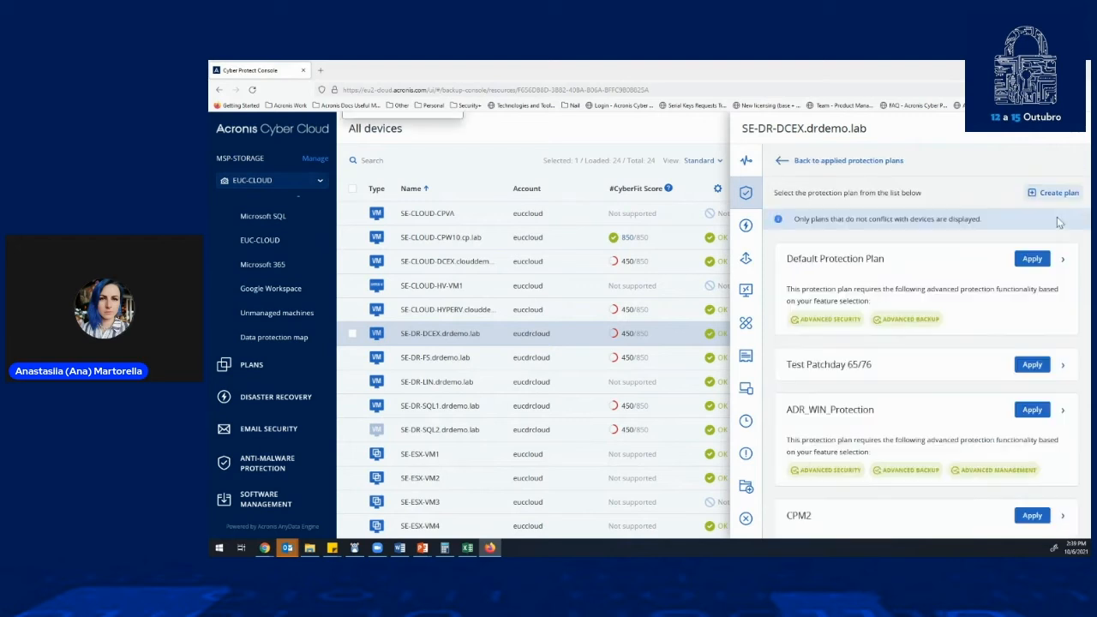
{"action": "left_click", "coordinate": [1056, 193]}
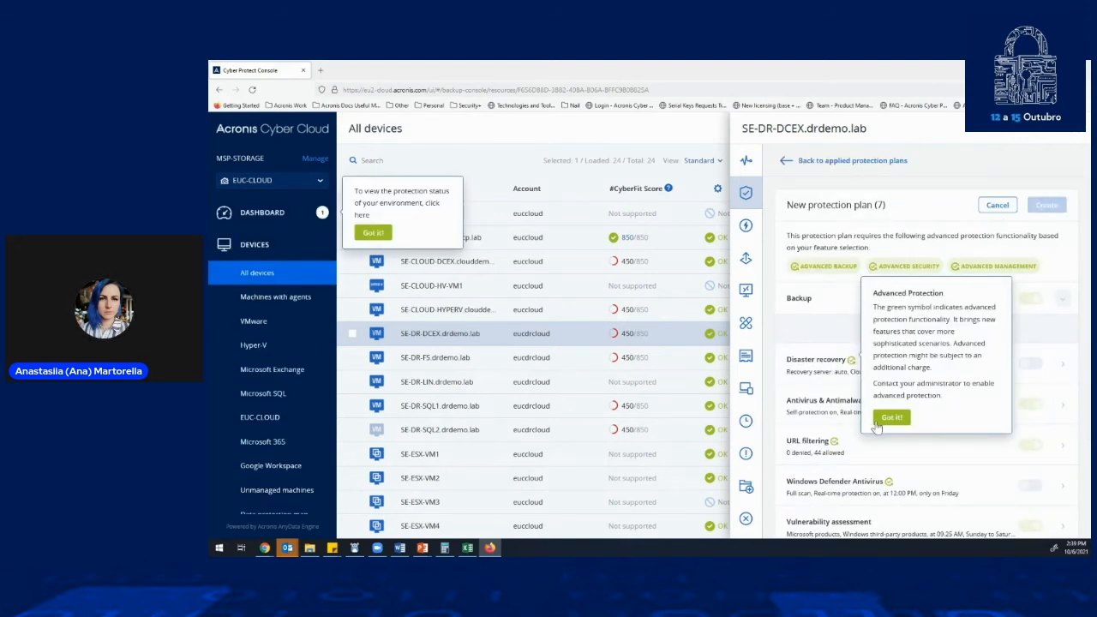
{"action": "left_click", "coordinate": [891, 418]}
- Examine the new plan's backup settings, its protection modules, and the symbols marking advanced features such as continuous data protection
{"action": "scroll", "coordinate": [925, 271], "scroll_direction": "down", "scroll_amount": 3}
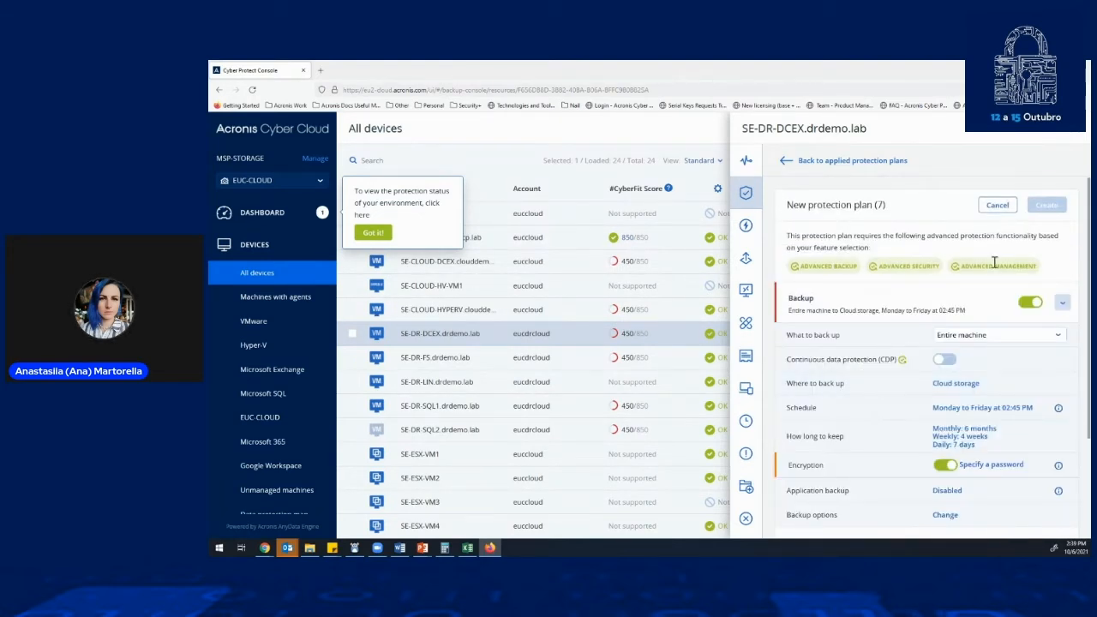
{"action": "scroll", "coordinate": [921, 377], "scroll_direction": "down", "scroll_amount": 3}
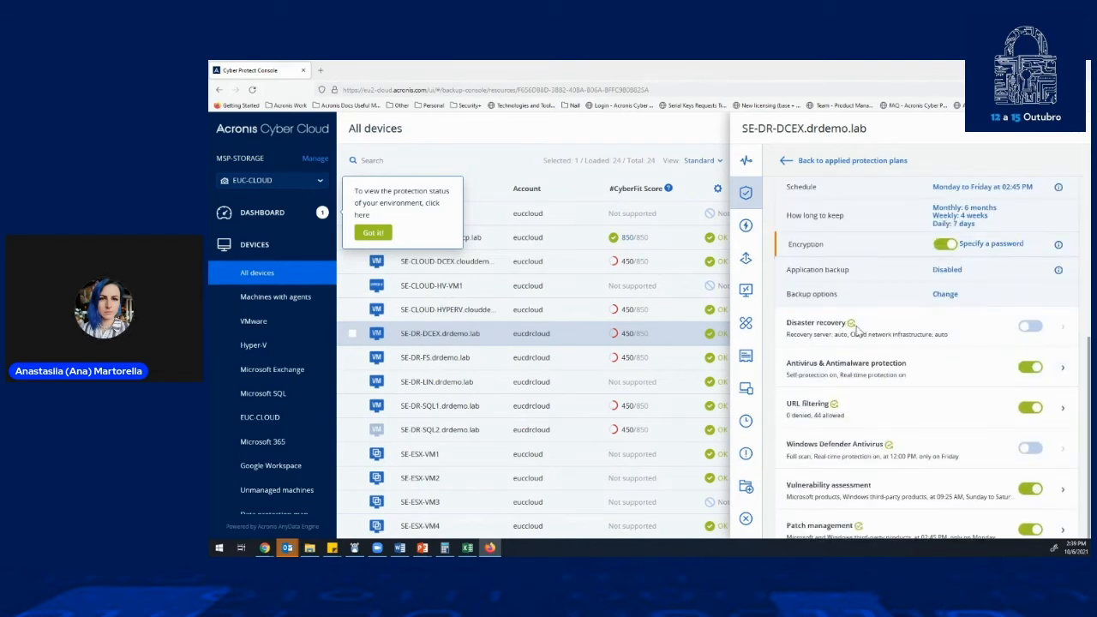
{"action": "scroll", "coordinate": [907, 357], "scroll_direction": "up", "scroll_amount": 2}
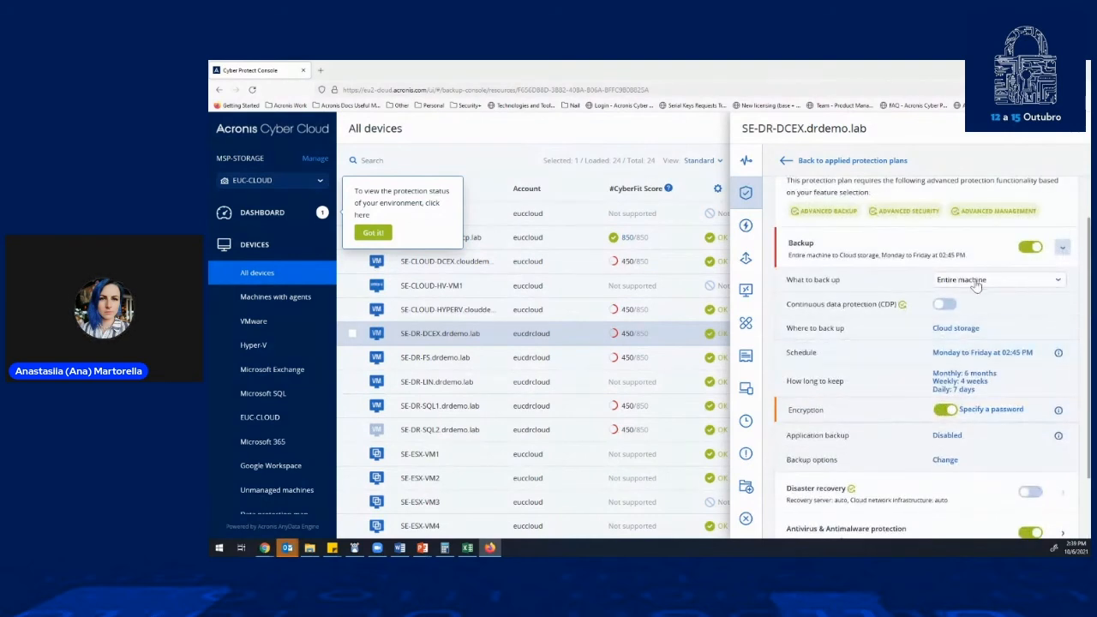
{"action": "scroll", "coordinate": [981, 285], "scroll_direction": "down", "scroll_amount": 1}
{"action": "scroll", "coordinate": [985, 283], "scroll_direction": "down", "scroll_amount": 3}
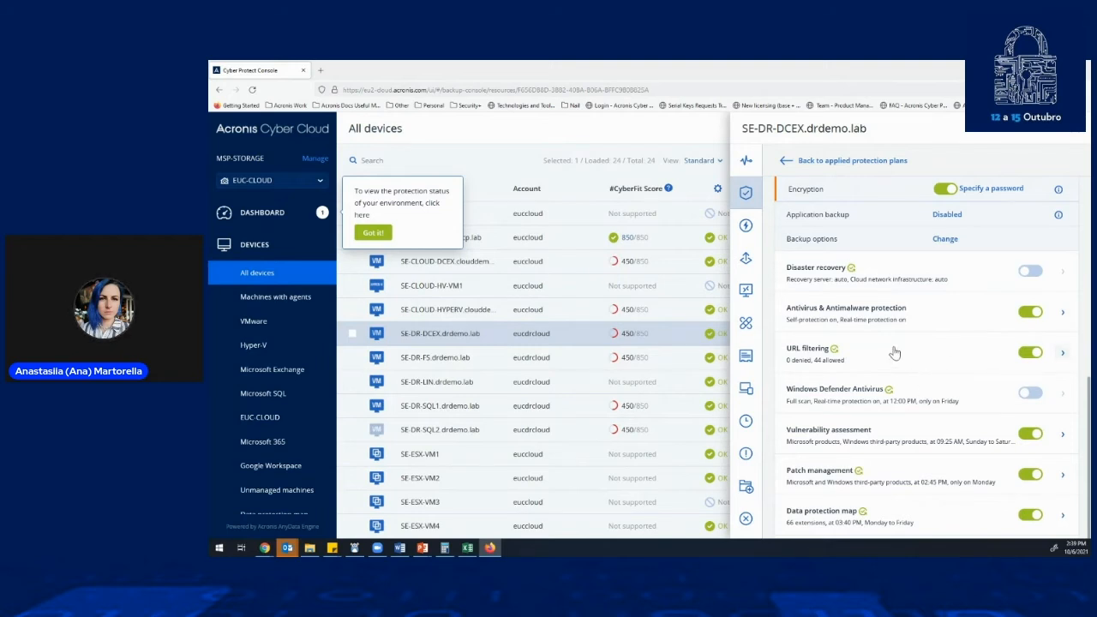
{"action": "scroll", "coordinate": [945, 418], "scroll_direction": "up", "scroll_amount": 5}
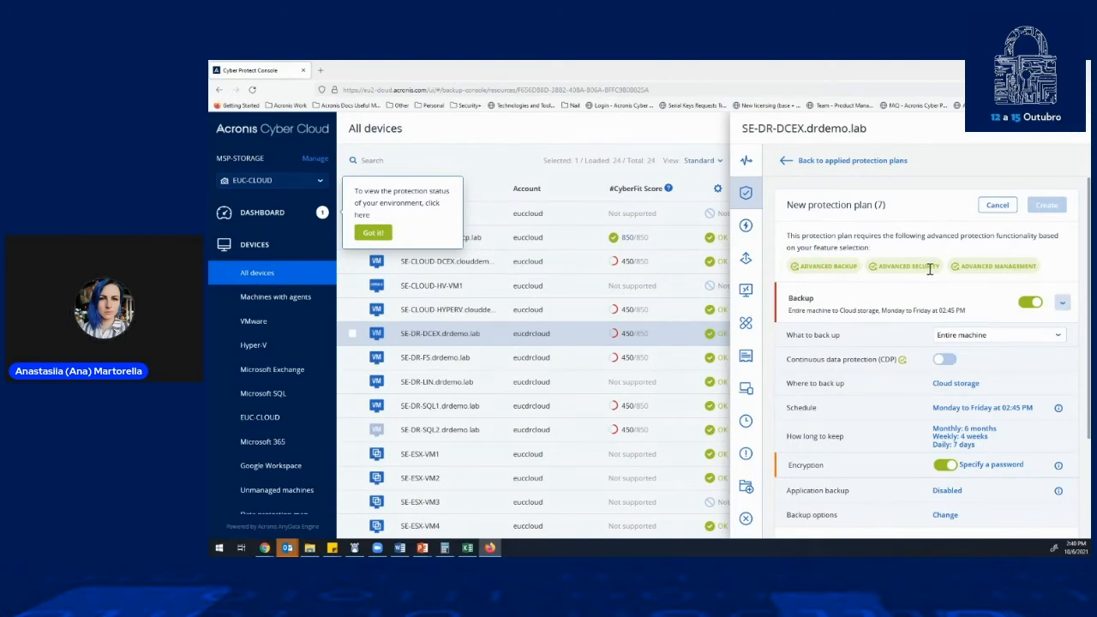
{"action": "scroll", "coordinate": [920, 364], "scroll_direction": "down", "scroll_amount": 3}
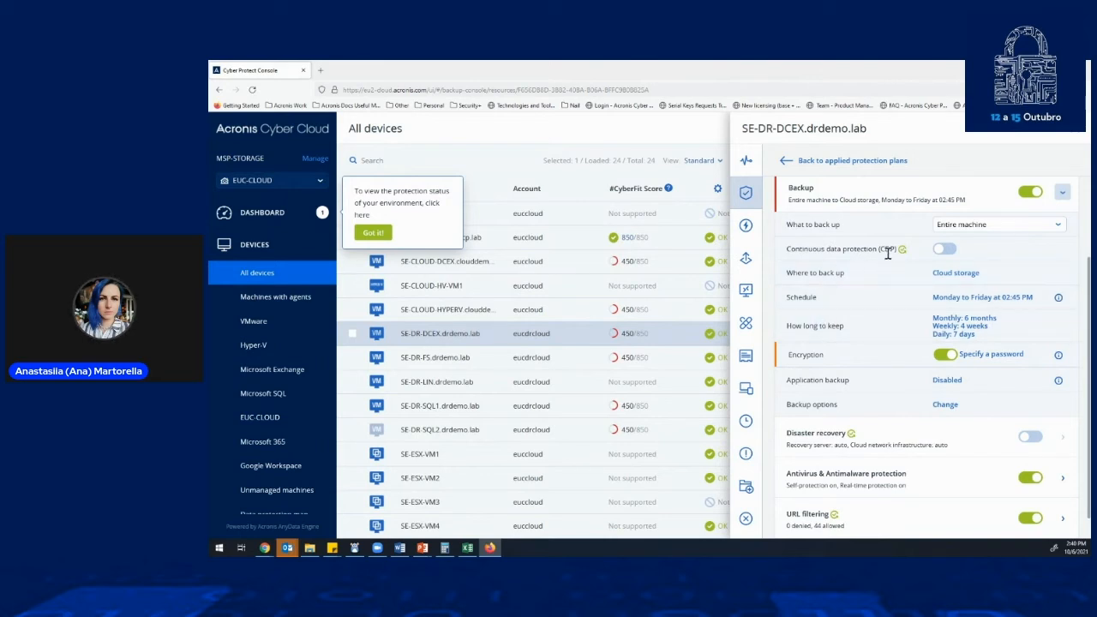
{"action": "mouse_move", "coordinate": [902, 251]}
- Discard the unsaved plan and review the service quota choices in the machine's details, closing them without a change
{"action": "left_click", "coordinate": [745, 361]}
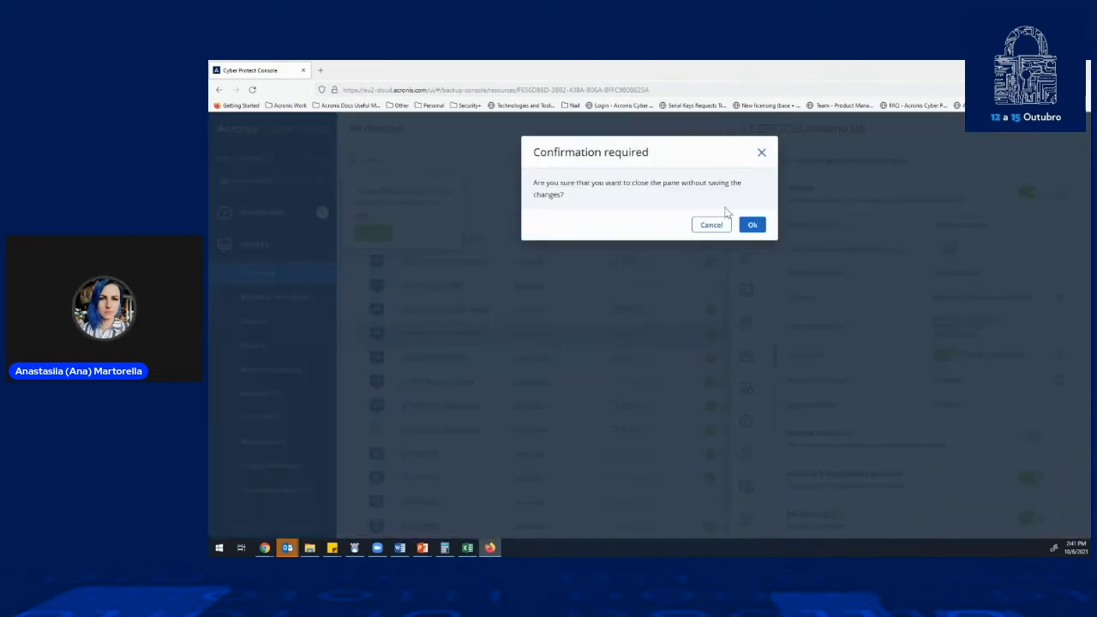
{"action": "left_click", "coordinate": [752, 225]}
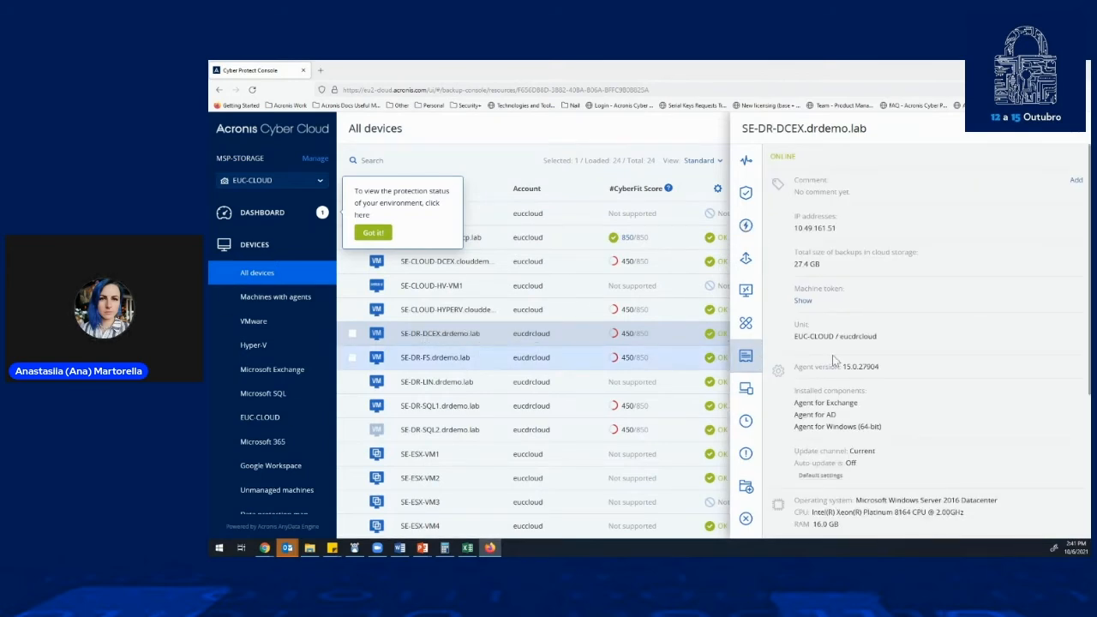
{"action": "scroll", "coordinate": [960, 377], "scroll_direction": "down", "scroll_amount": 3}
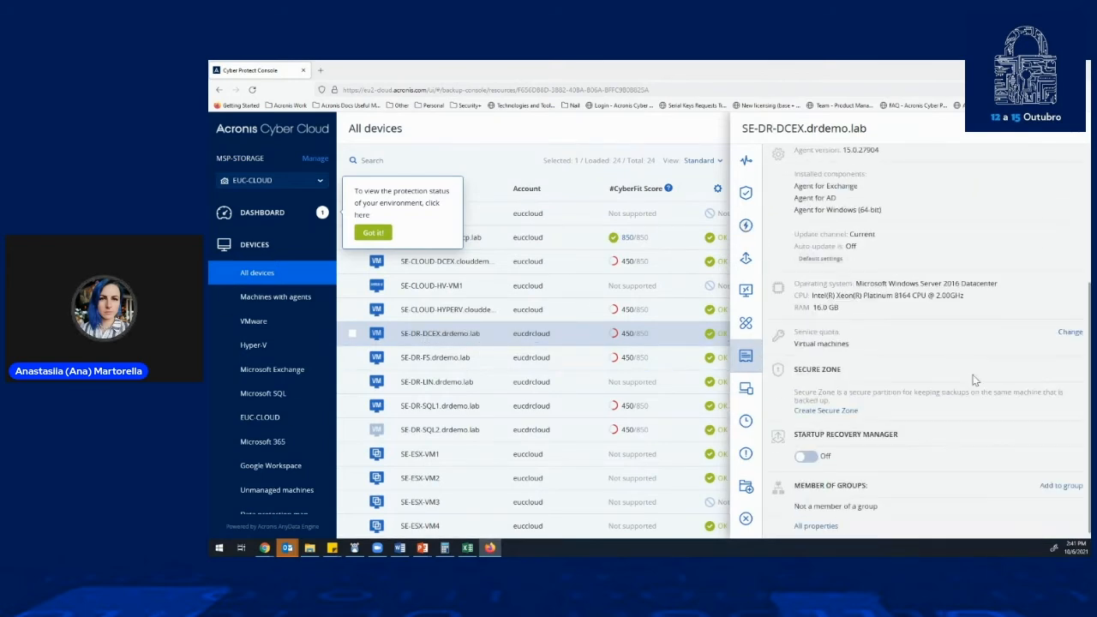
{"action": "left_click", "coordinate": [1065, 332]}
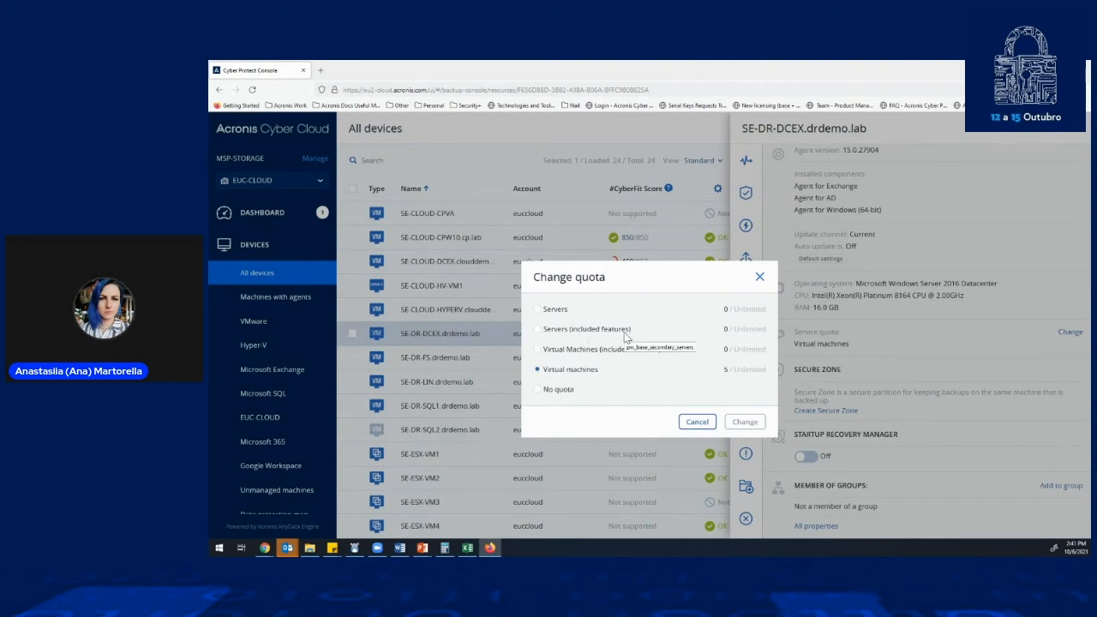
{"action": "left_click", "coordinate": [539, 350]}
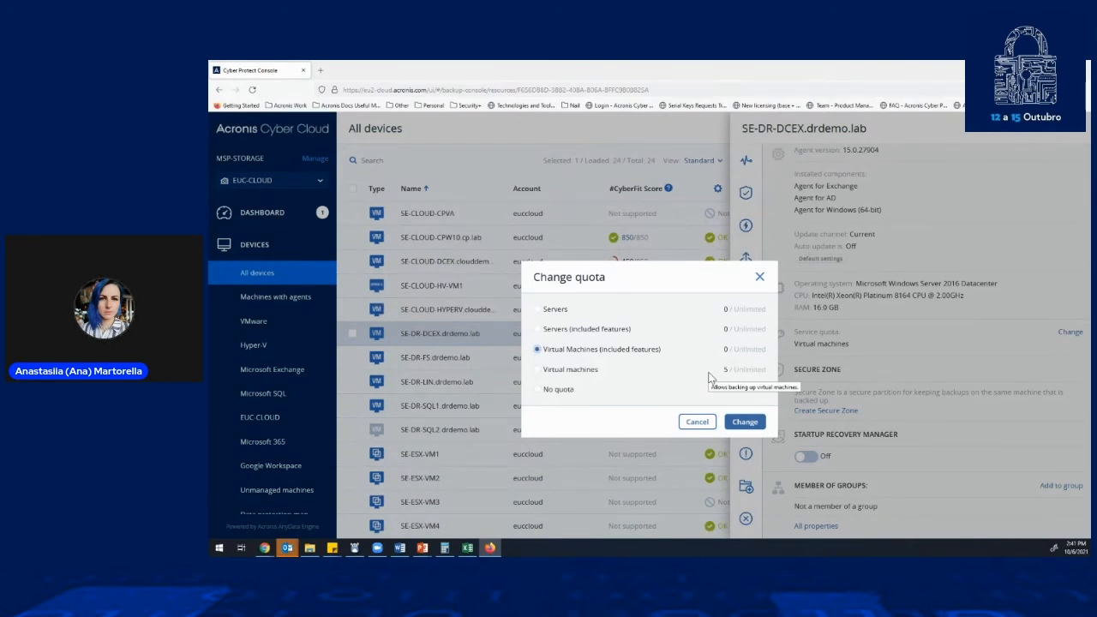
{"action": "left_click", "coordinate": [538, 374]}
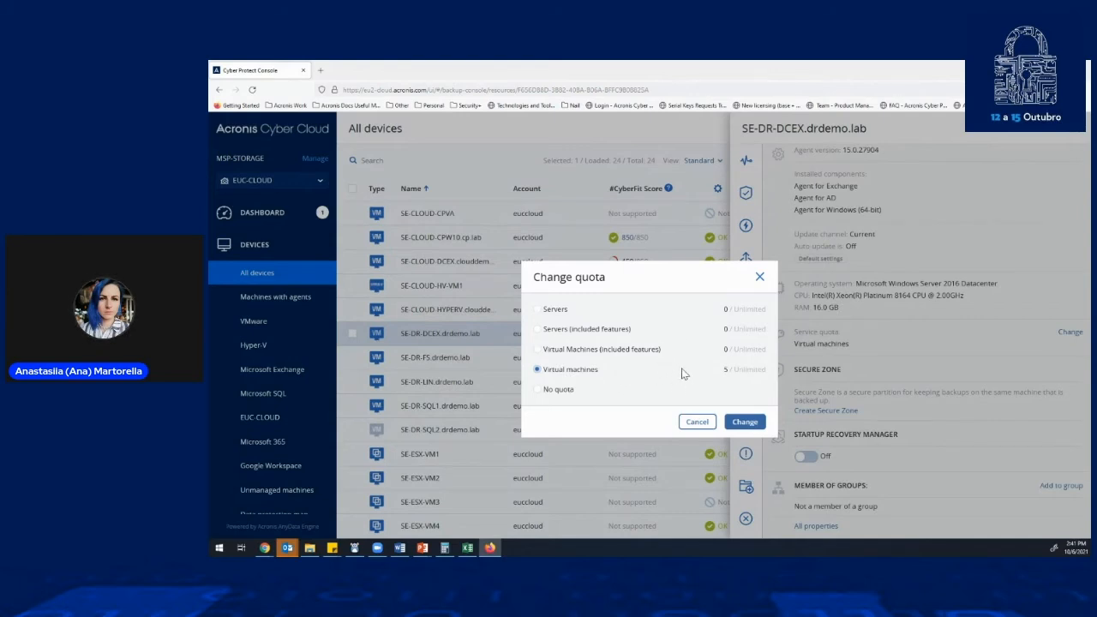
{"action": "left_click", "coordinate": [758, 279]}
- Start another new protection plan for SE-DR-DCEX.drdemo.lab and check the advanced-feature note on its Disaster recovery module
{"action": "left_click", "coordinate": [750, 197]}
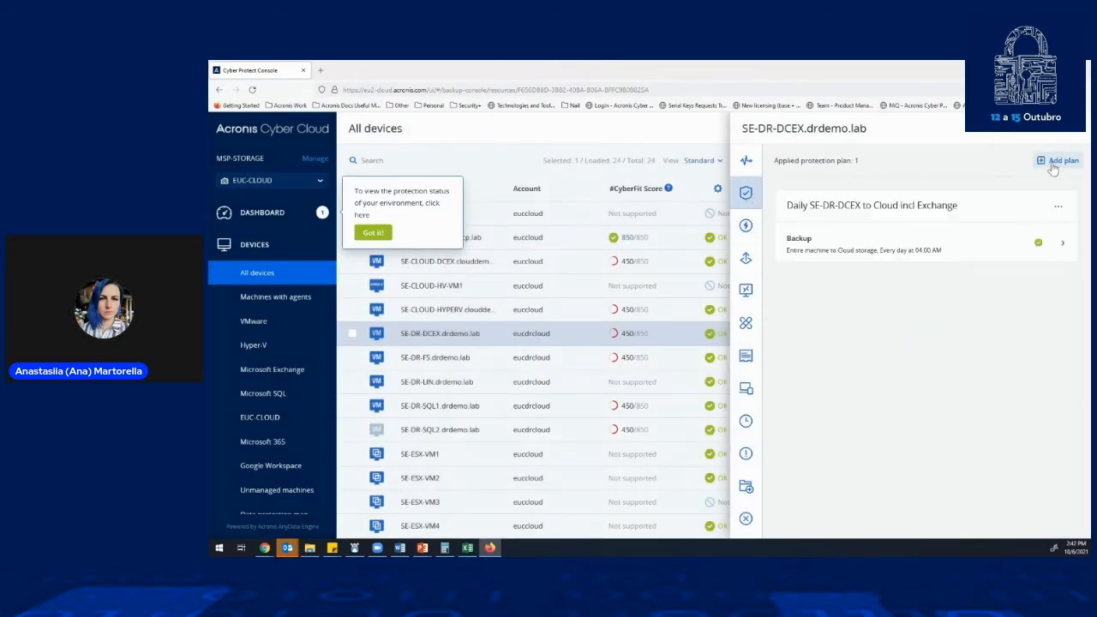
{"action": "left_click", "coordinate": [1059, 160]}
{"action": "left_click", "coordinate": [1038, 195]}
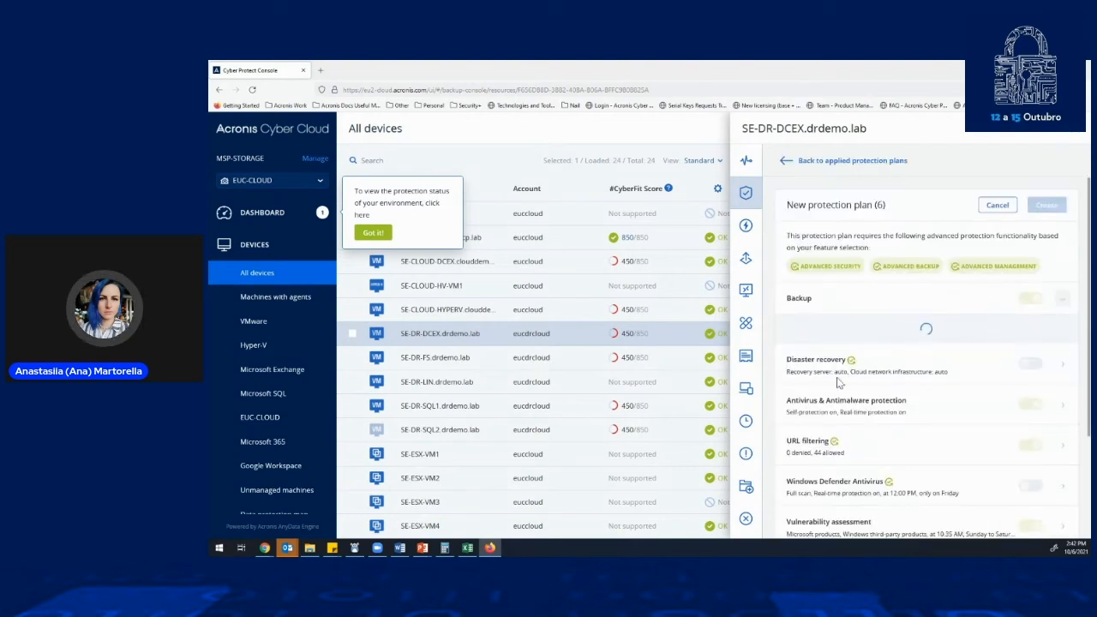
{"action": "mouse_move", "coordinate": [852, 362]}
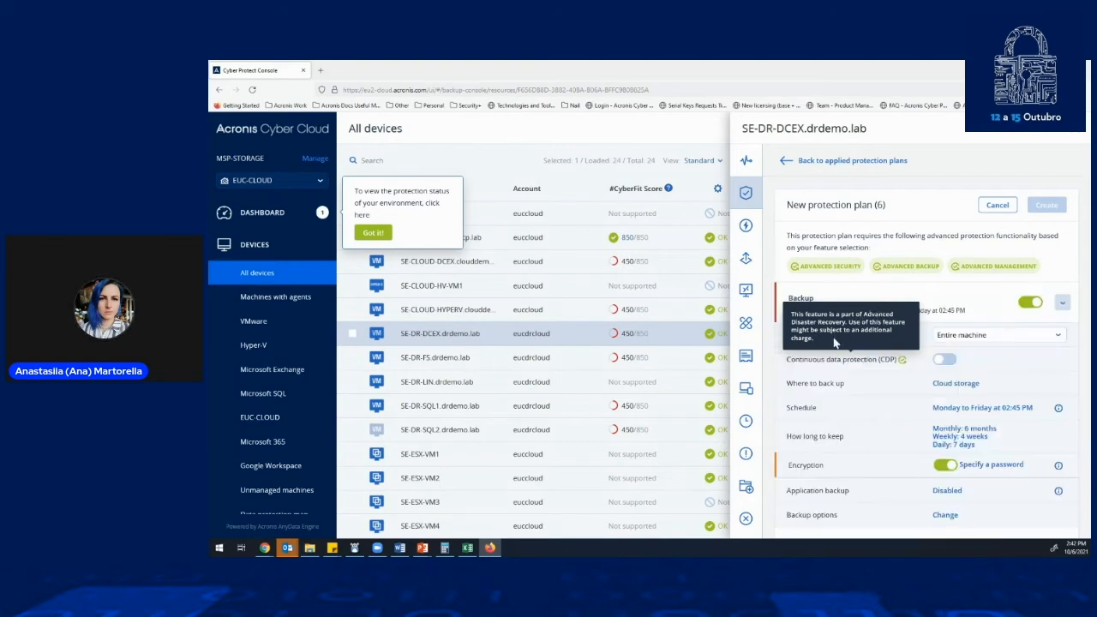
{"action": "scroll", "coordinate": [822, 387], "scroll_direction": "down", "scroll_amount": 3}
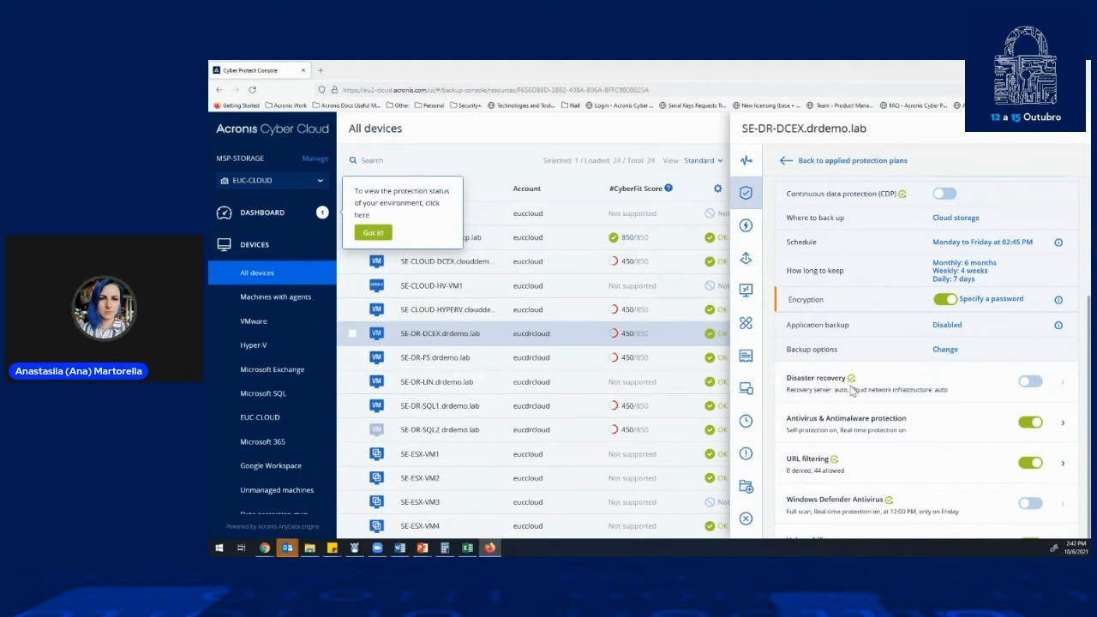
- Review the plan's choices of what to back up, keep Entire machine, and open the list of backup locations
{"action": "left_click", "coordinate": [987, 423]}
{"action": "left_click", "coordinate": [974, 339]}
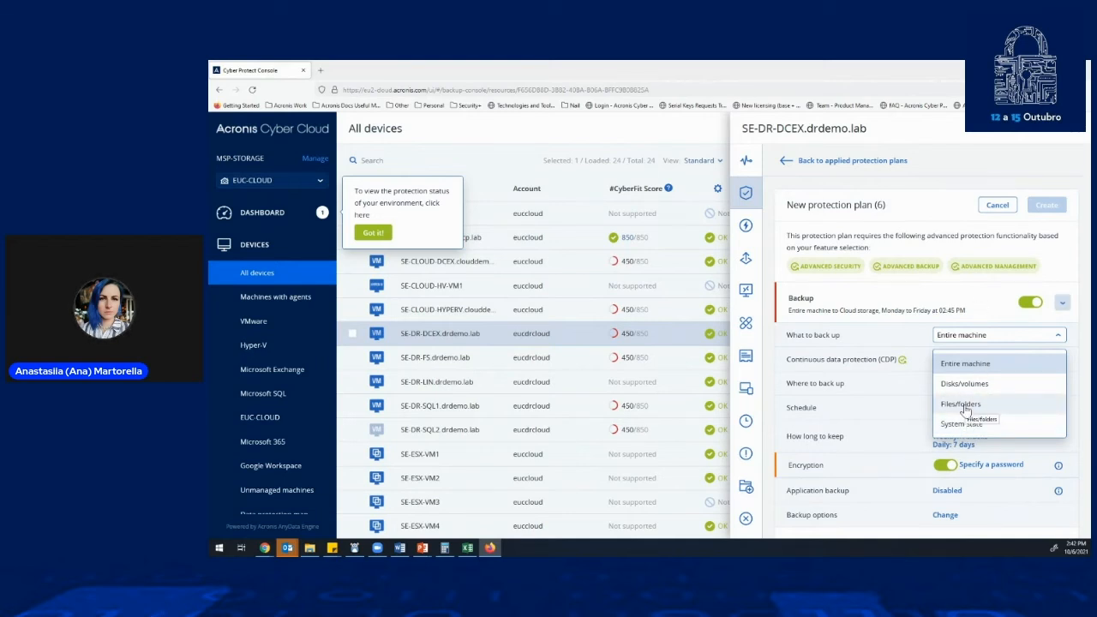
{"action": "left_click", "coordinate": [939, 362]}
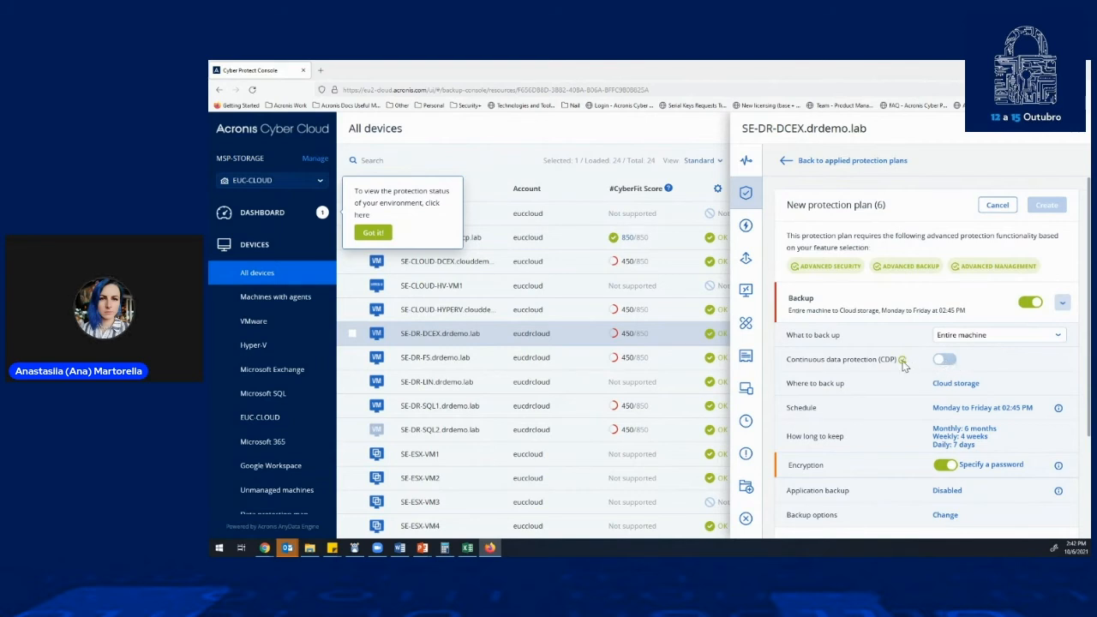
{"action": "left_click", "coordinate": [961, 384]}
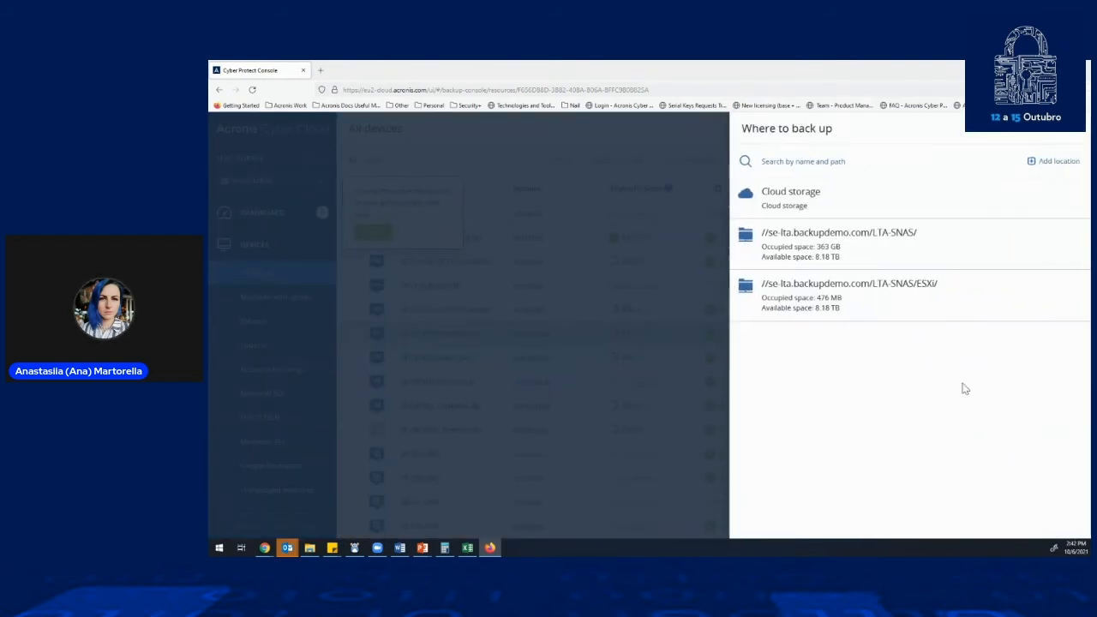
- Add the machine's local C: drive as the plan's backup location and Cloud storage as its second location
{"action": "left_click", "coordinate": [1047, 167]}
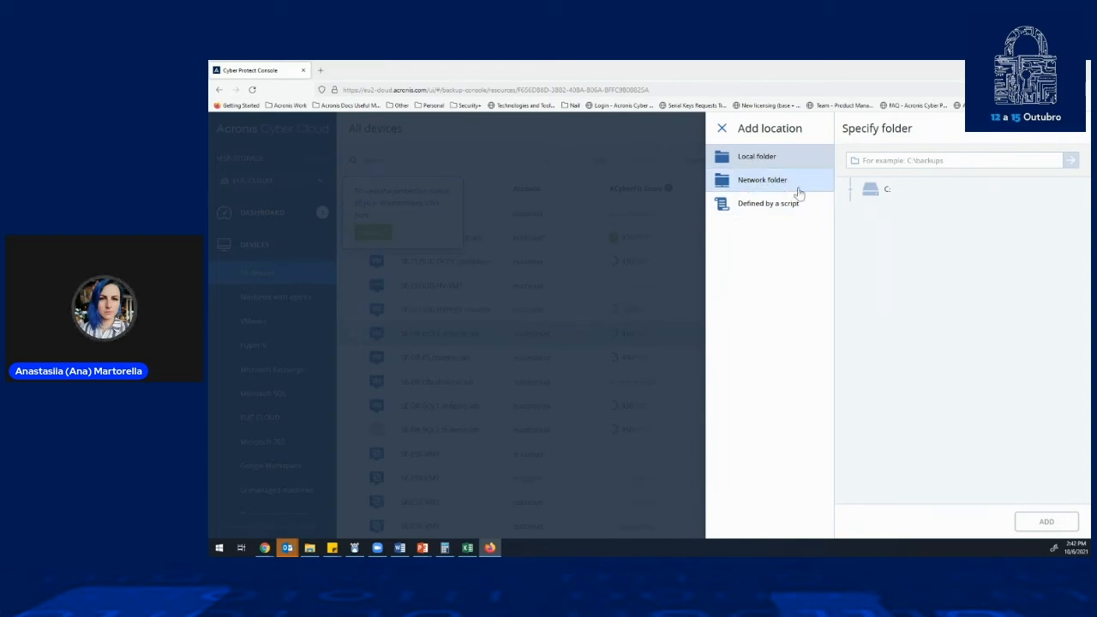
{"action": "left_click", "coordinate": [867, 192]}
{"action": "left_click", "coordinate": [1044, 521]}
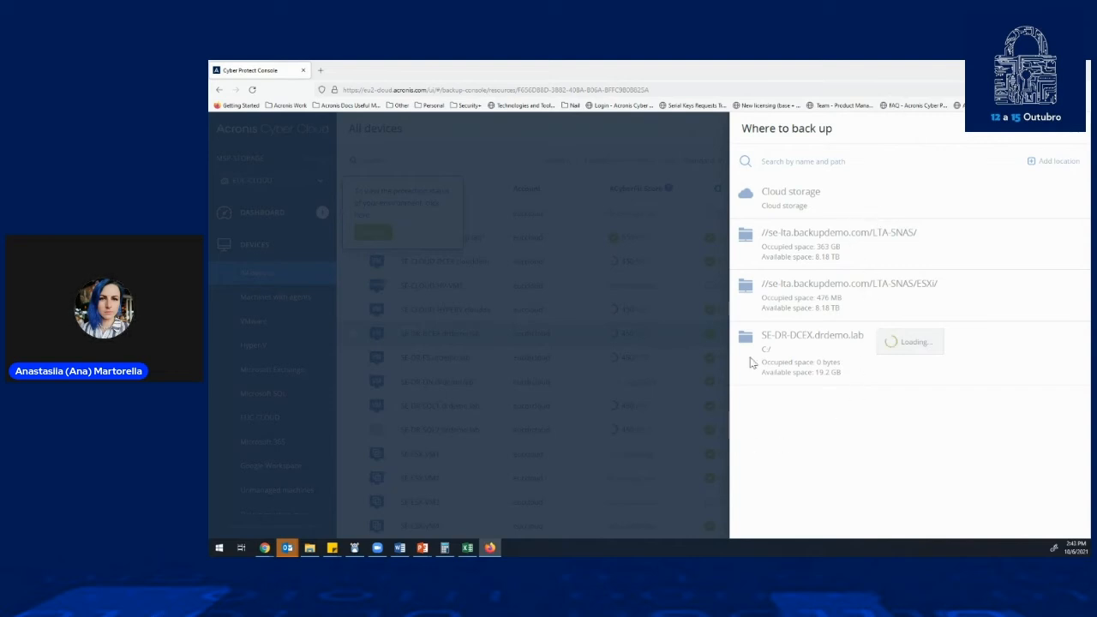
{"action": "left_click", "coordinate": [898, 326]}
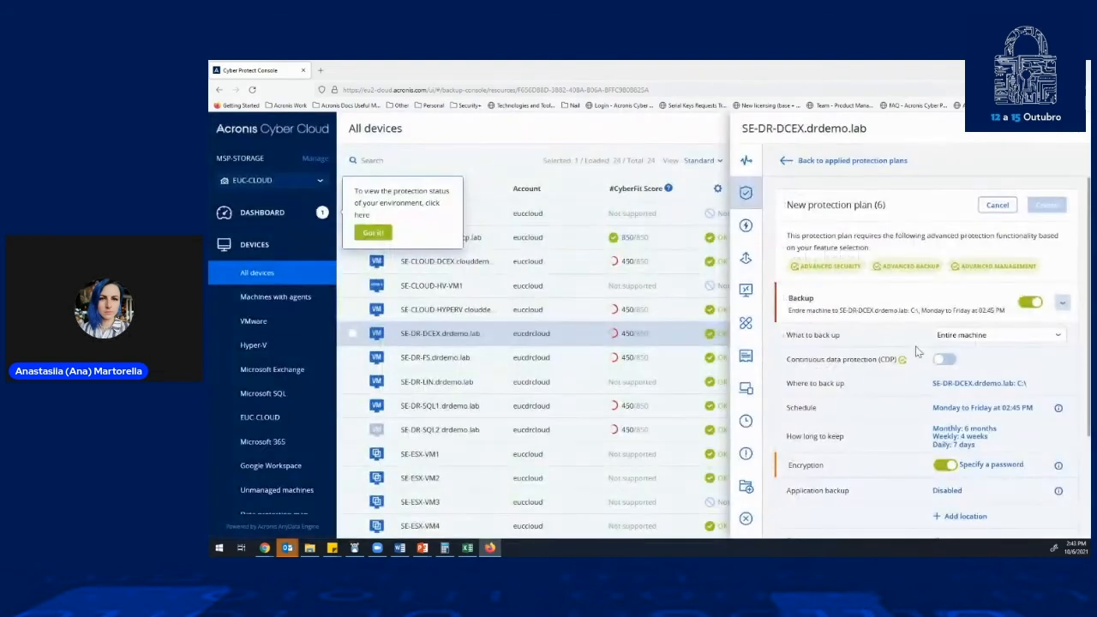
{"action": "scroll", "coordinate": [953, 412], "scroll_direction": "down", "scroll_amount": 2}
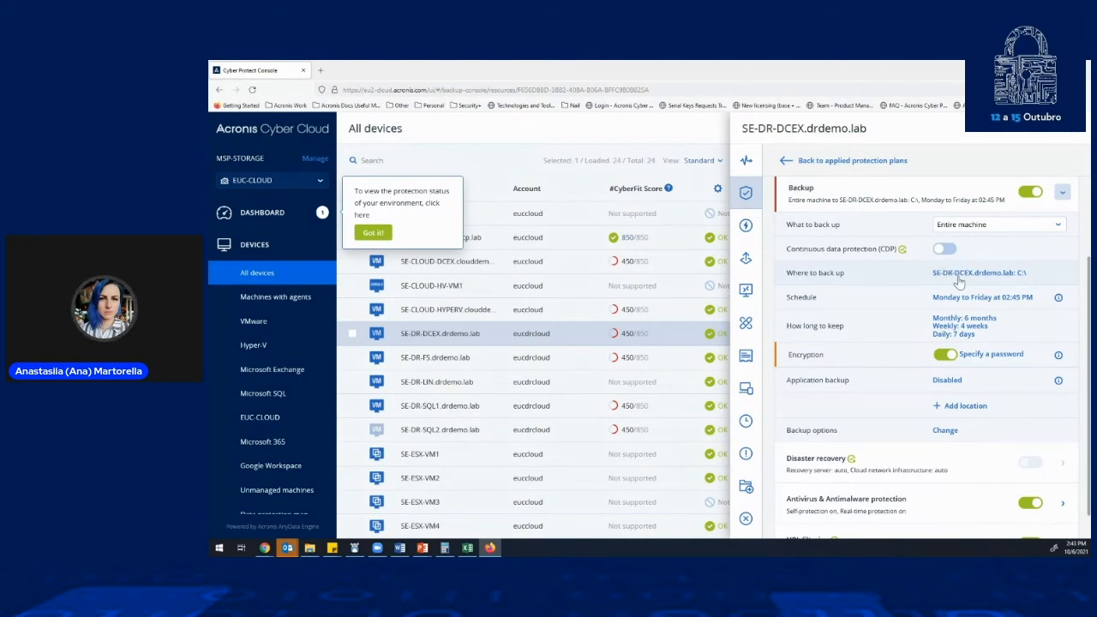
{"action": "left_click", "coordinate": [960, 408]}
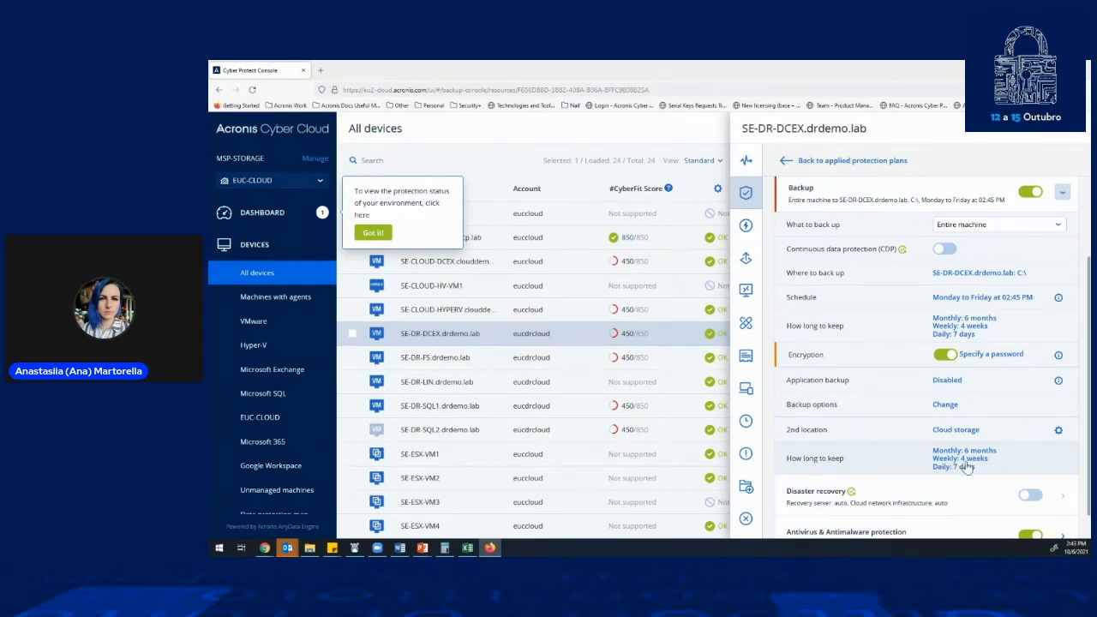
- Review the cleanup rules for how long backups are kept, including the choices besides By backup age, without changing them
{"action": "left_click", "coordinate": [973, 330]}
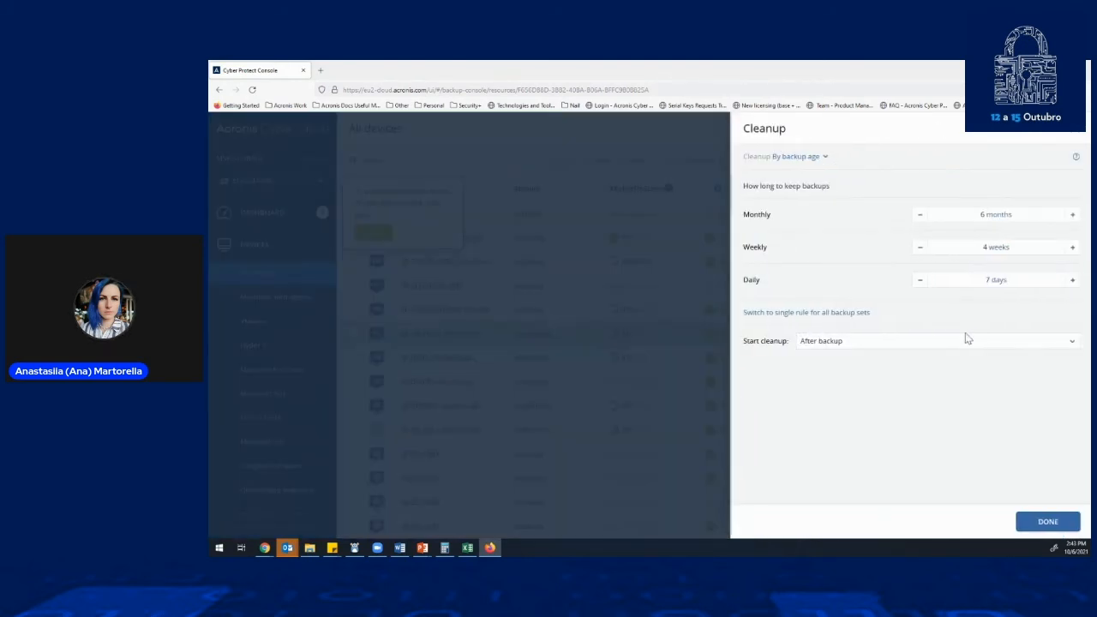
{"action": "left_click", "coordinate": [790, 161]}
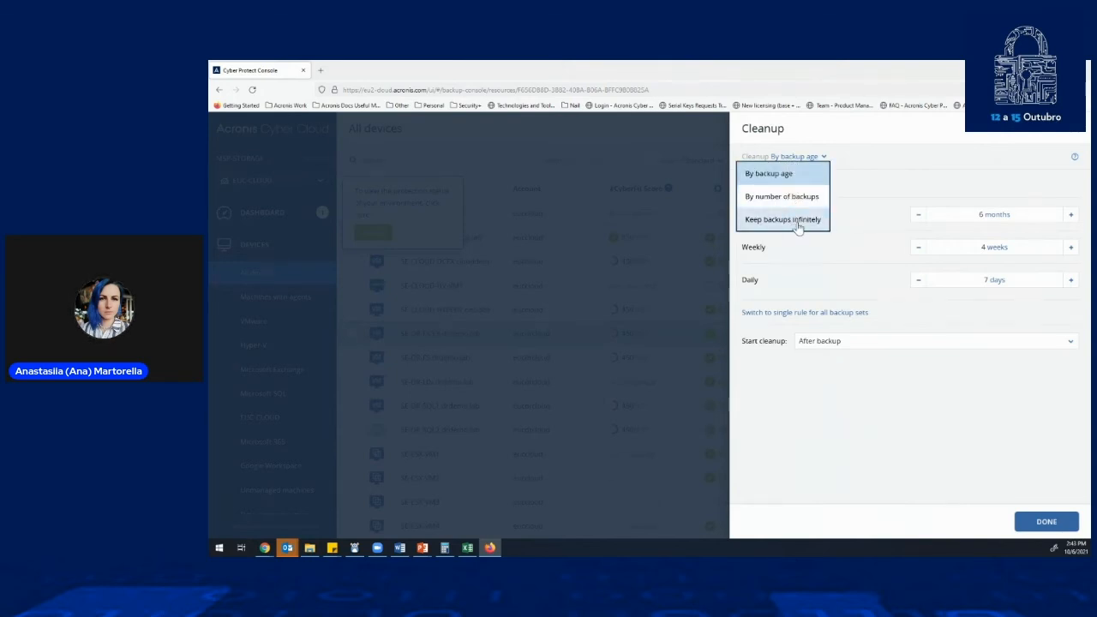
{"action": "left_click", "coordinate": [1078, 135]}
{"action": "left_click", "coordinate": [1078, 135]}
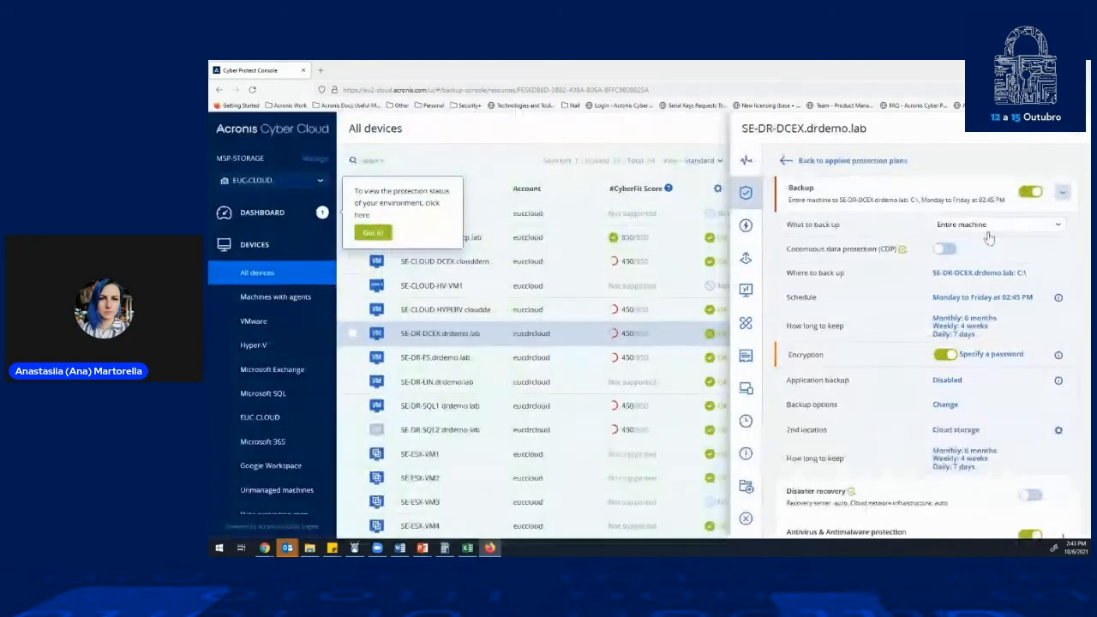
- Review the backup schedule's scheme, frequency, days and start conditions, closing it without a change
{"action": "left_click", "coordinate": [949, 300]}
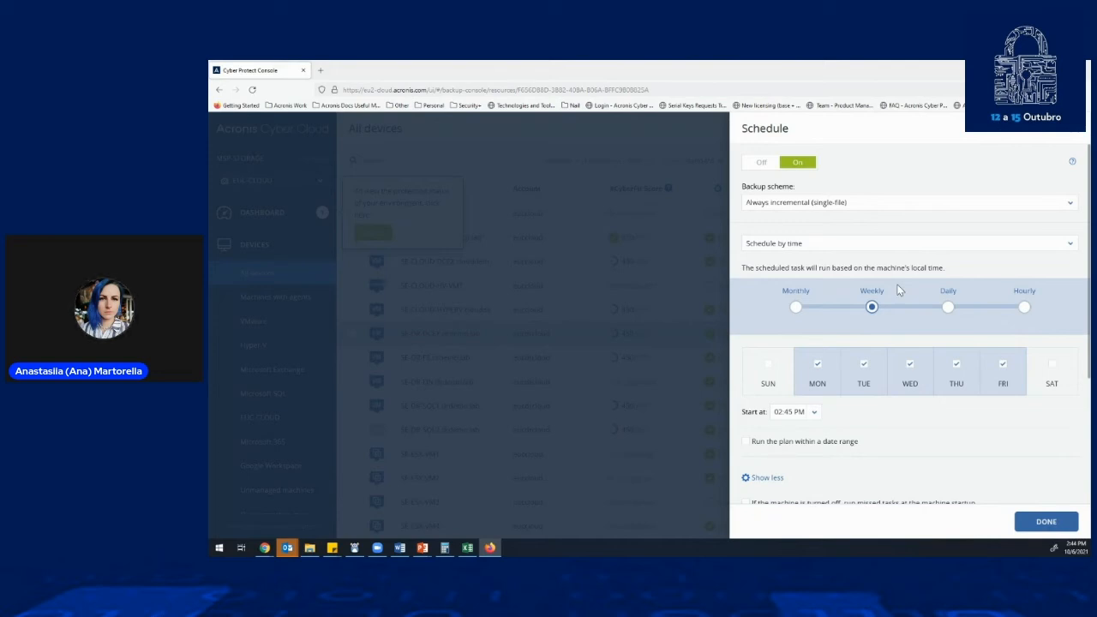
{"action": "scroll", "coordinate": [888, 291], "scroll_direction": "down", "scroll_amount": 3}
{"action": "scroll", "coordinate": [848, 307], "scroll_direction": "down", "scroll_amount": 1}
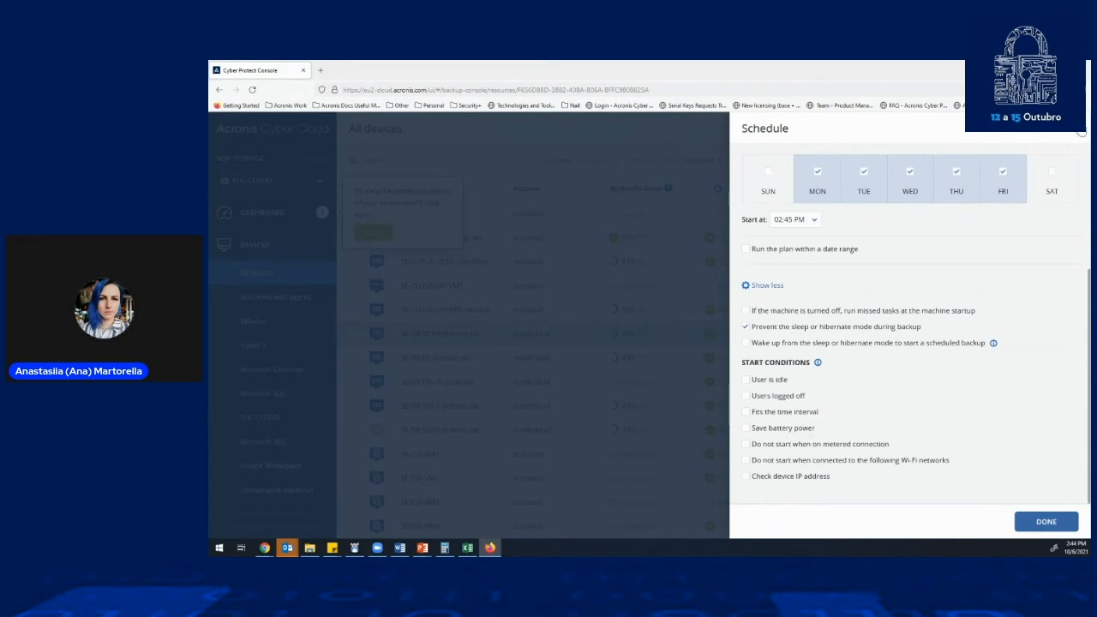
{"action": "left_click", "coordinate": [1068, 135]}
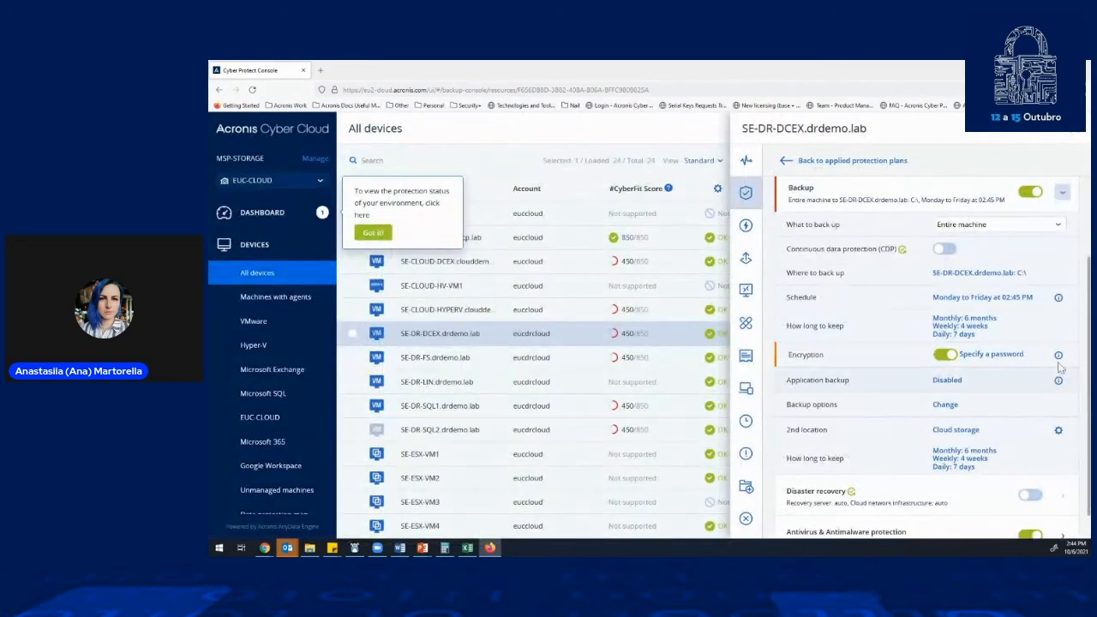
- Turn off the plan's backup encryption and review the application backup choices without enabling any application
{"action": "scroll", "coordinate": [1060, 367], "scroll_direction": "down", "scroll_amount": 2}
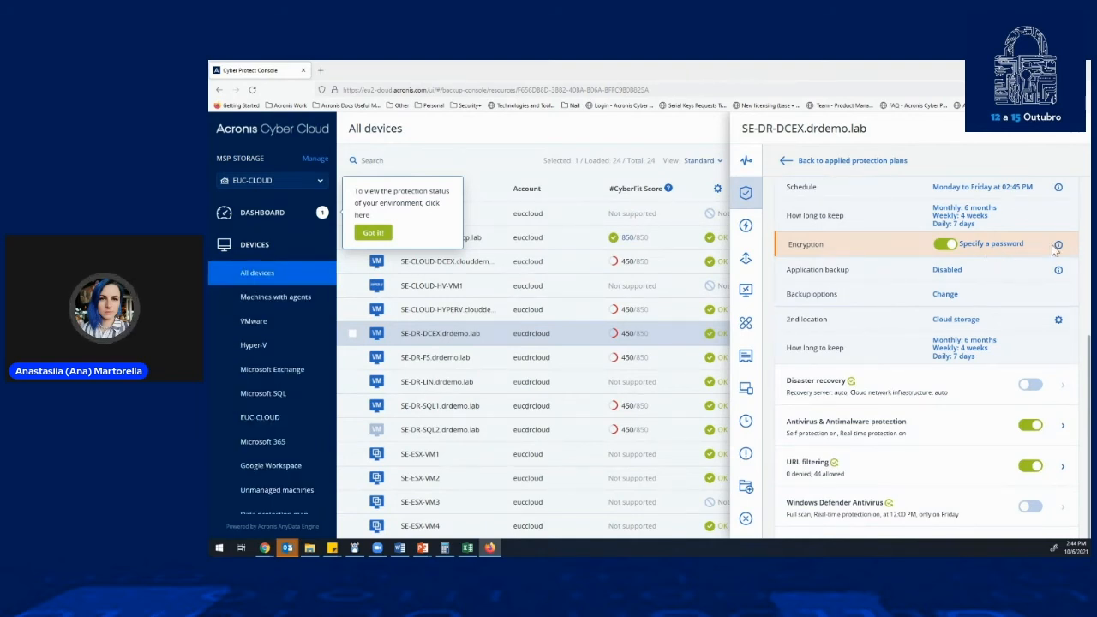
{"action": "left_click", "coordinate": [939, 246]}
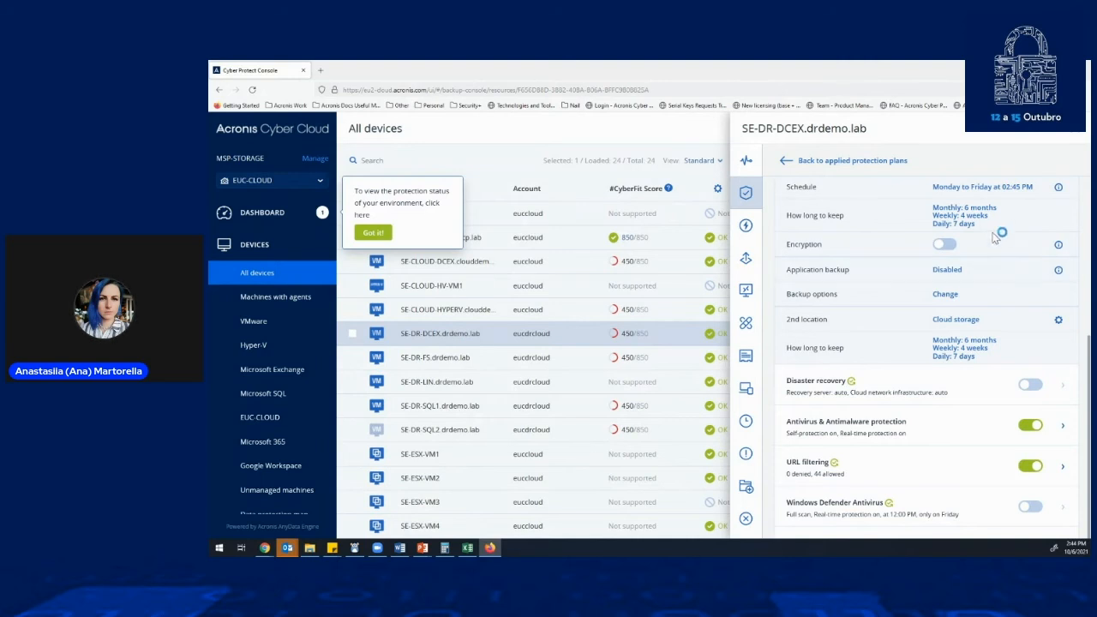
{"action": "left_click", "coordinate": [939, 271]}
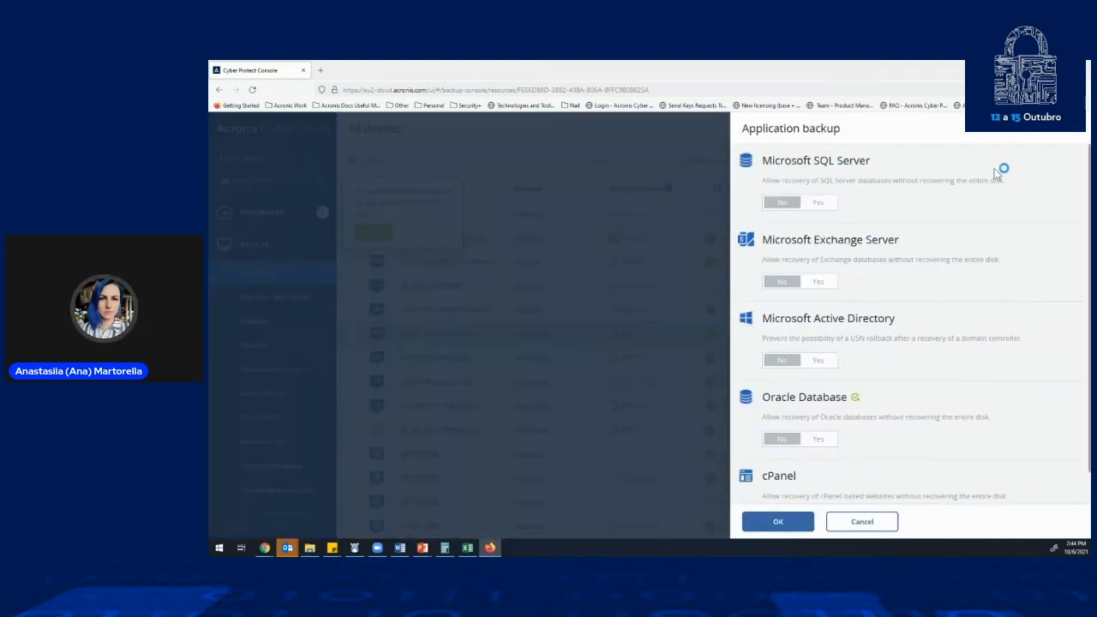
{"action": "scroll", "coordinate": [996, 169], "scroll_direction": "down", "scroll_amount": 2}
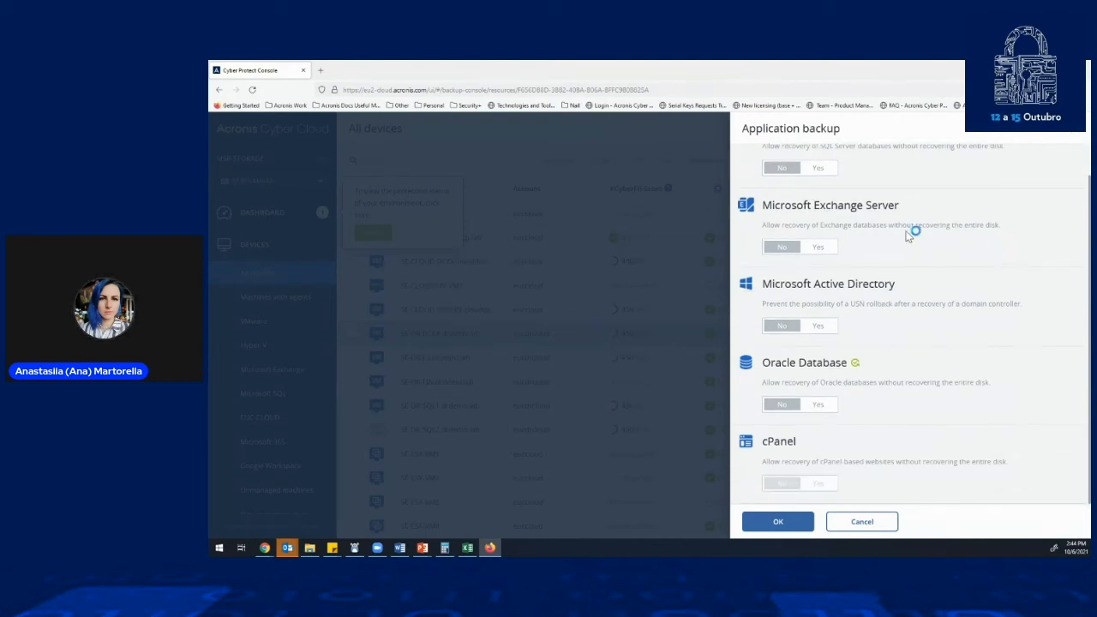
{"action": "scroll", "coordinate": [865, 218], "scroll_direction": "up", "scroll_amount": 2}
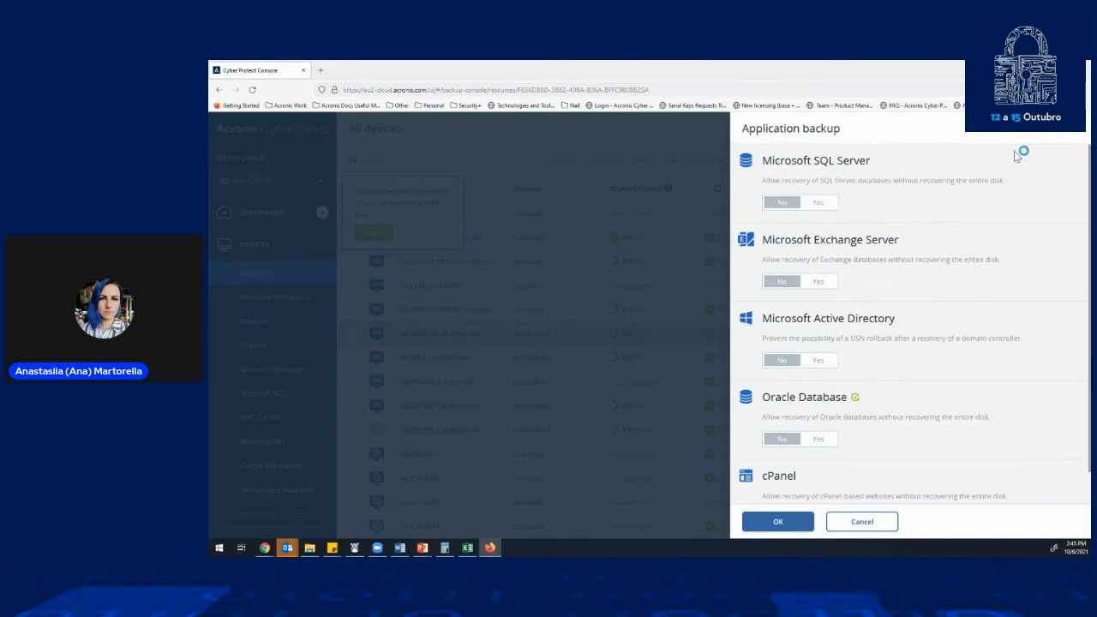
{"action": "left_click", "coordinate": [1075, 129]}
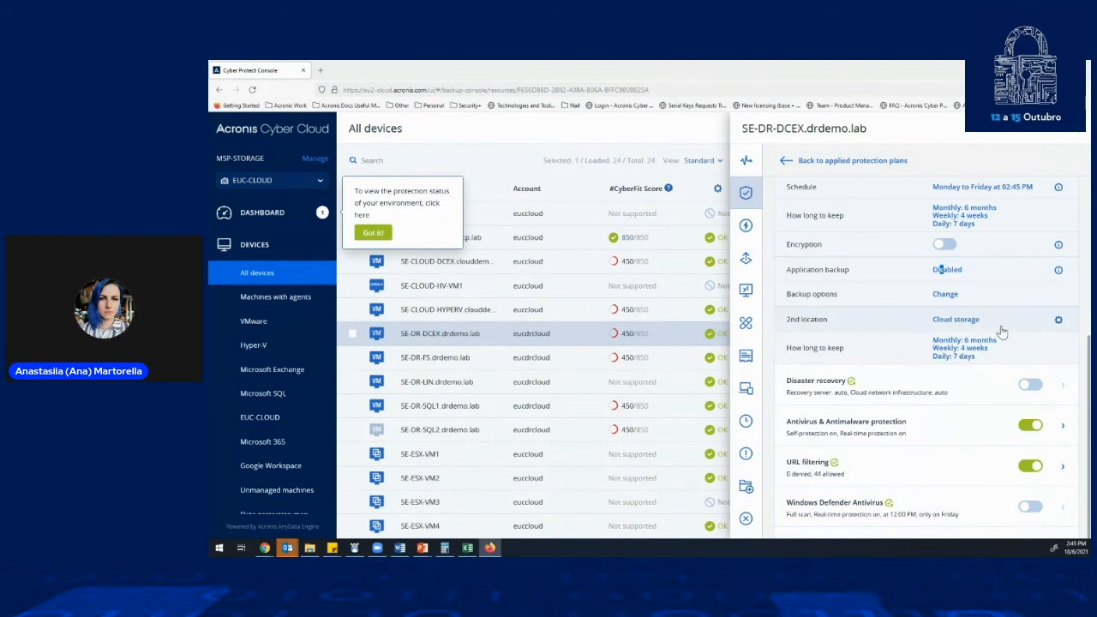
{"action": "left_click", "coordinate": [947, 271]}
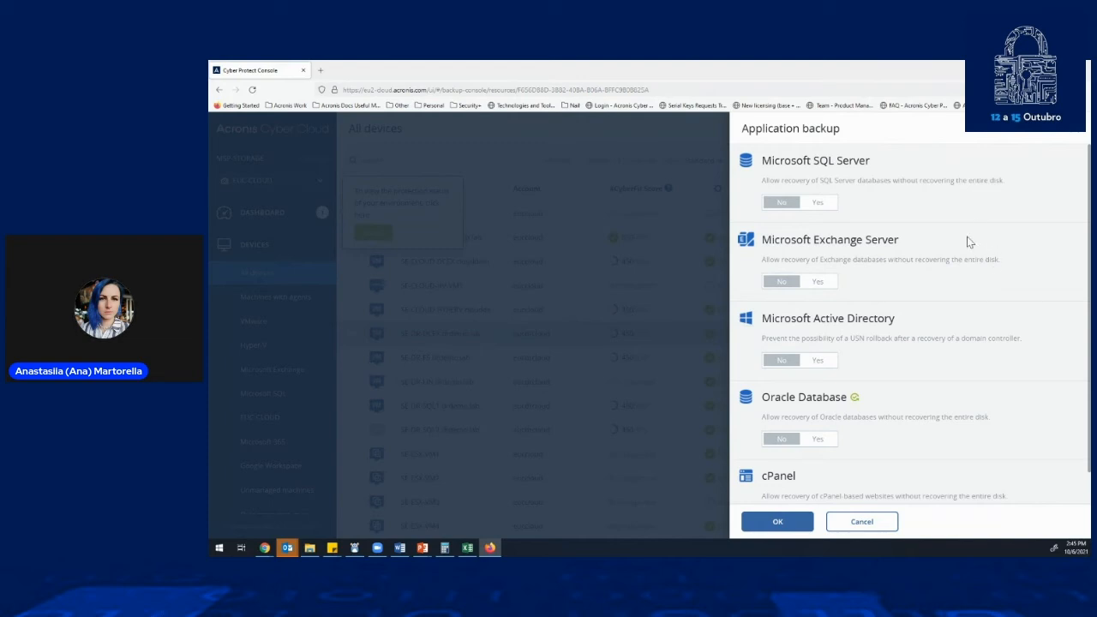
{"action": "left_click", "coordinate": [1077, 136]}
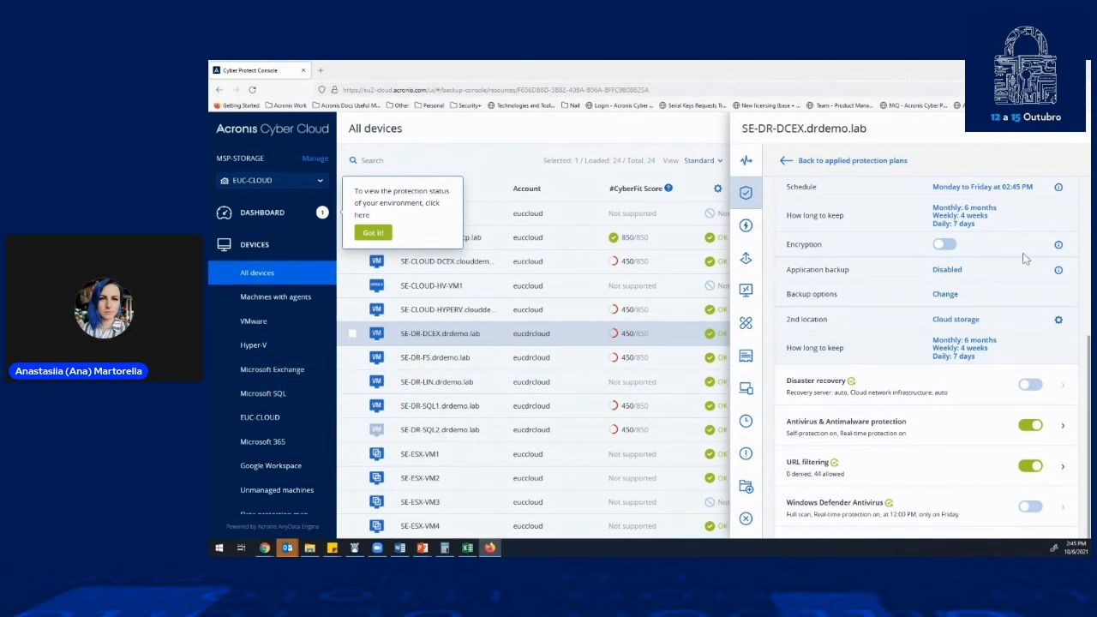
- Examine the plan's Antivirus & Antimalware protection settings, from Active Protection to Exclusions, and the modules listed after it
{"action": "scroll", "coordinate": [1024, 259], "scroll_direction": "down", "scroll_amount": 4}
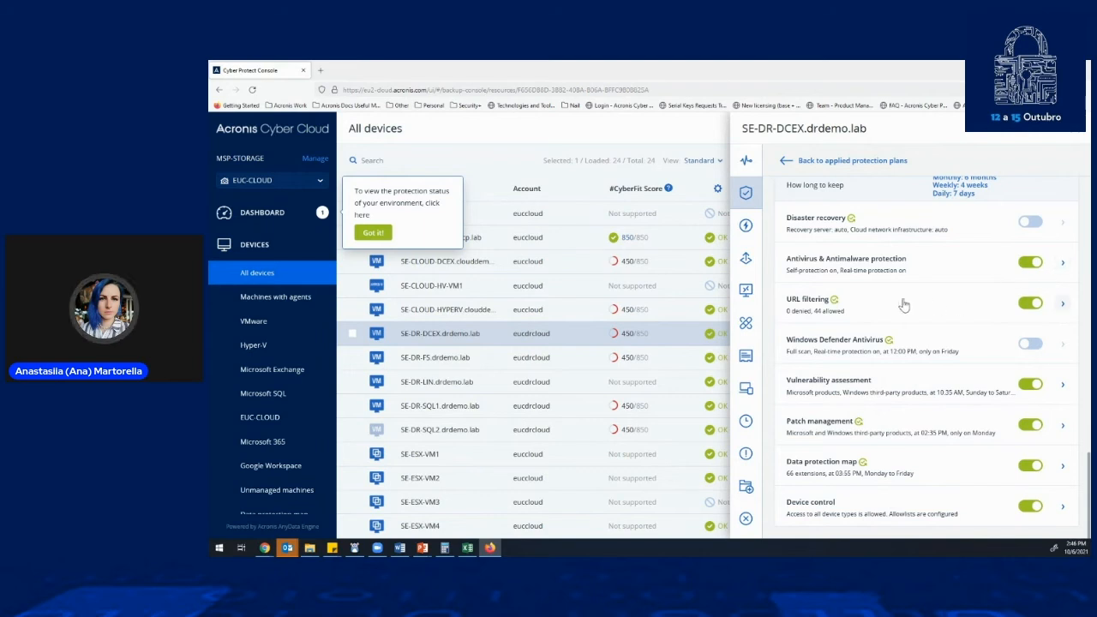
{"action": "left_click", "coordinate": [1062, 265]}
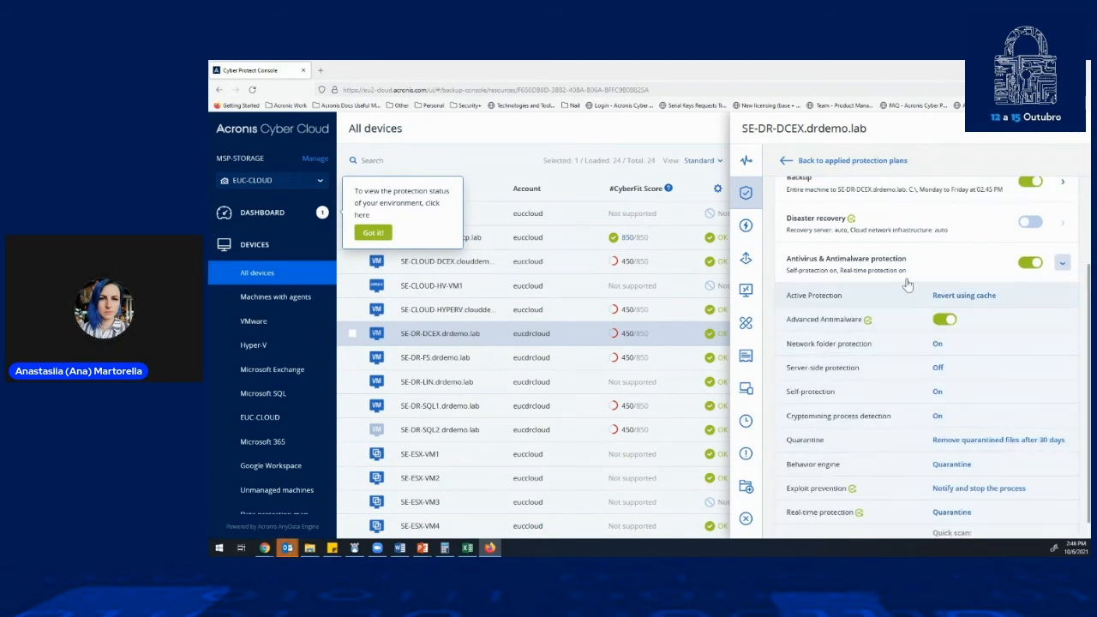
{"action": "scroll", "coordinate": [906, 282], "scroll_direction": "down", "scroll_amount": 2}
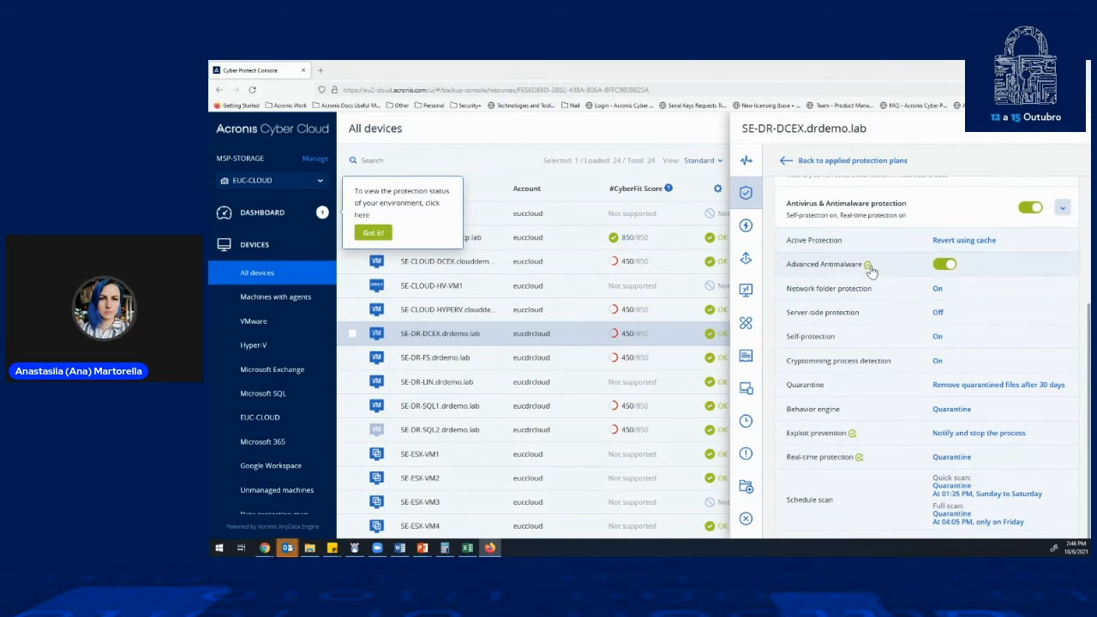
{"action": "mouse_move", "coordinate": [869, 269]}
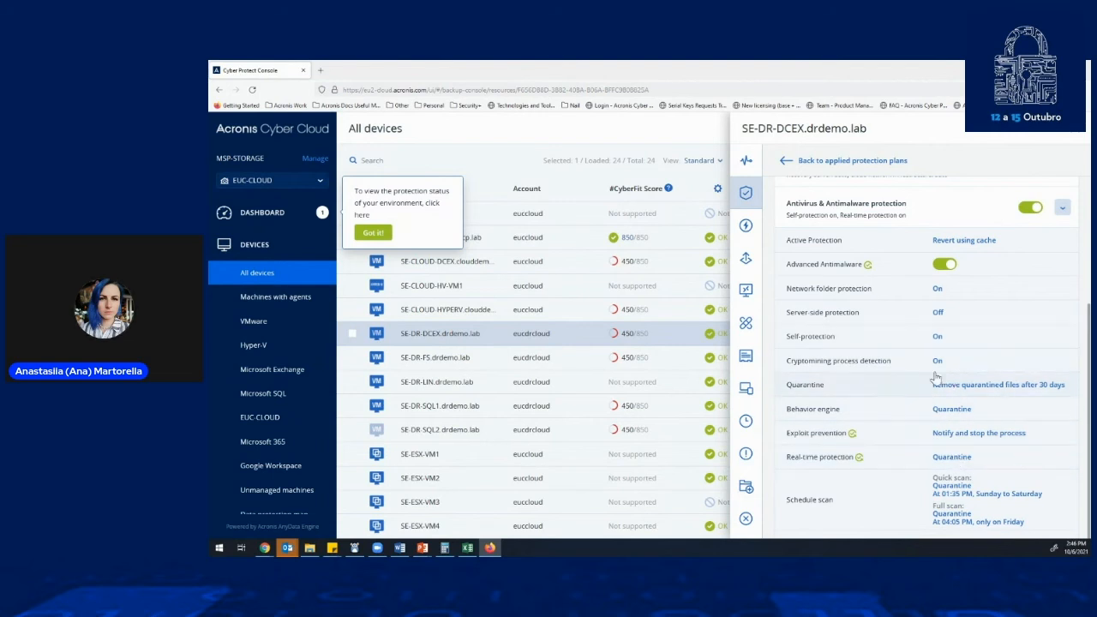
{"action": "scroll", "coordinate": [978, 373], "scroll_direction": "down", "scroll_amount": 1}
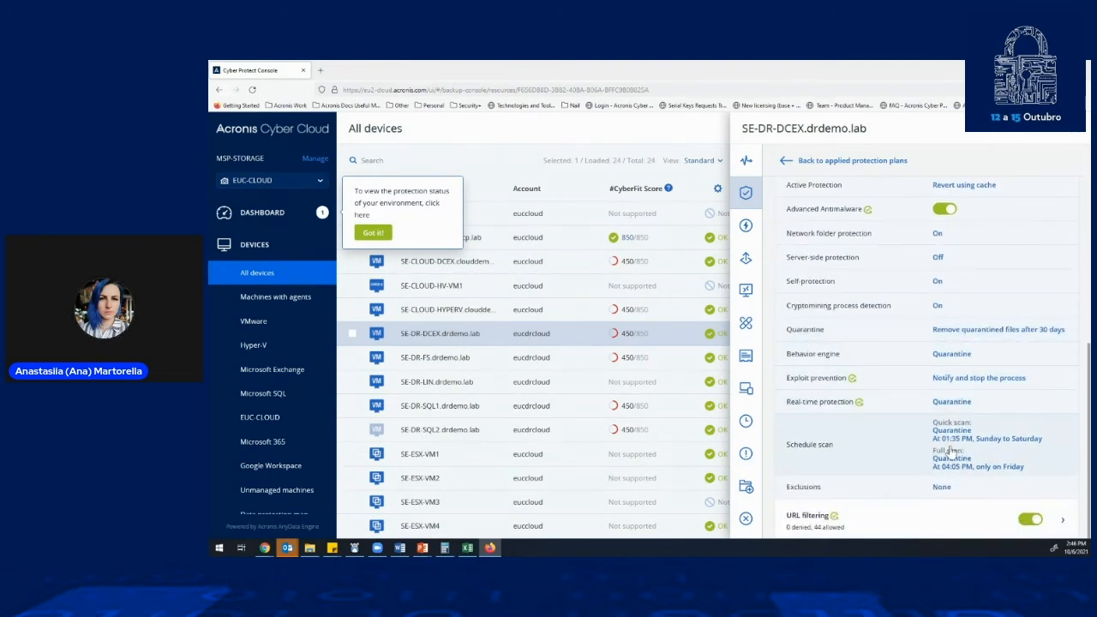
{"action": "scroll", "coordinate": [976, 428], "scroll_direction": "down", "scroll_amount": 3}
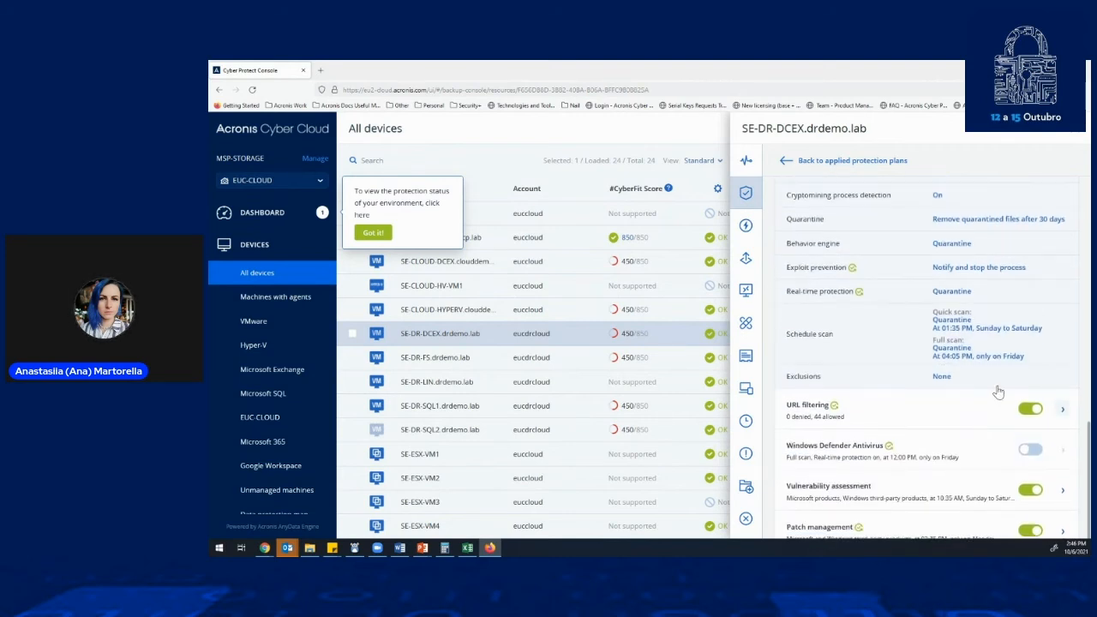
{"action": "scroll", "coordinate": [994, 386], "scroll_direction": "down", "scroll_amount": 3}
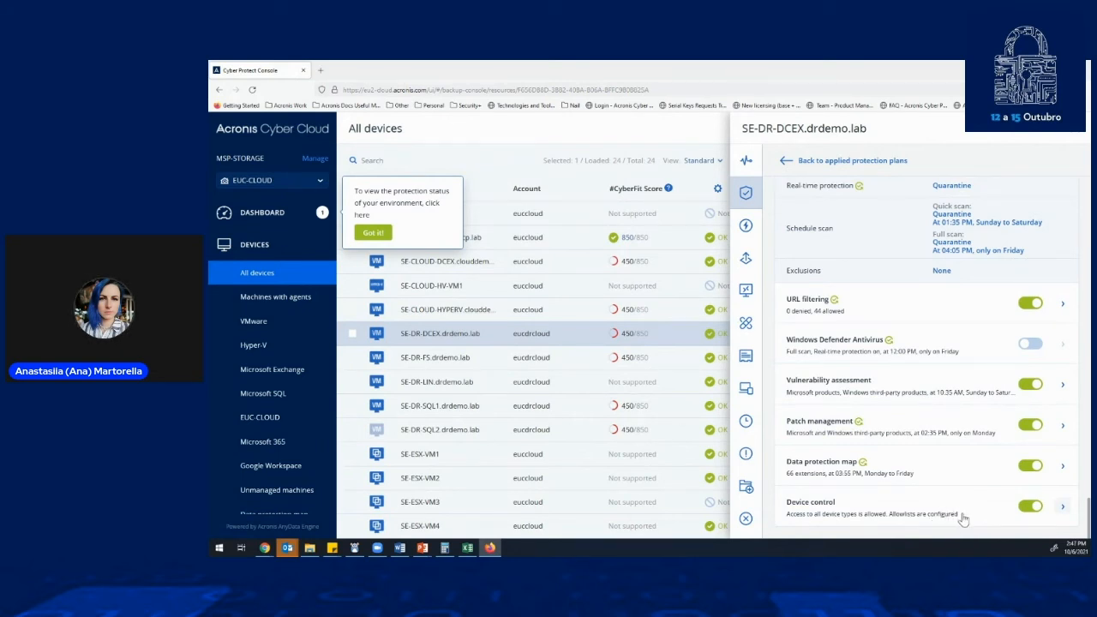
- Review the Device control access settings and the access choices for removable devices, closing them without a change
{"action": "left_click", "coordinate": [1063, 506]}
{"action": "scroll", "coordinate": [891, 440], "scroll_direction": "down", "scroll_amount": 2}
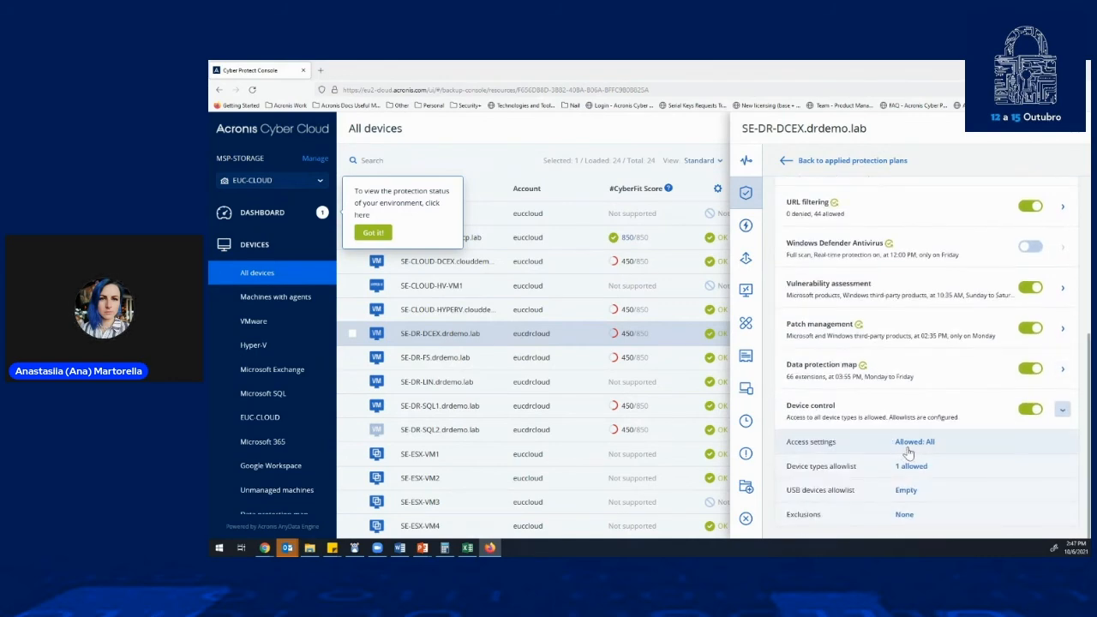
{"action": "left_click", "coordinate": [910, 442]}
{"action": "scroll", "coordinate": [900, 309], "scroll_direction": "down", "scroll_amount": 3}
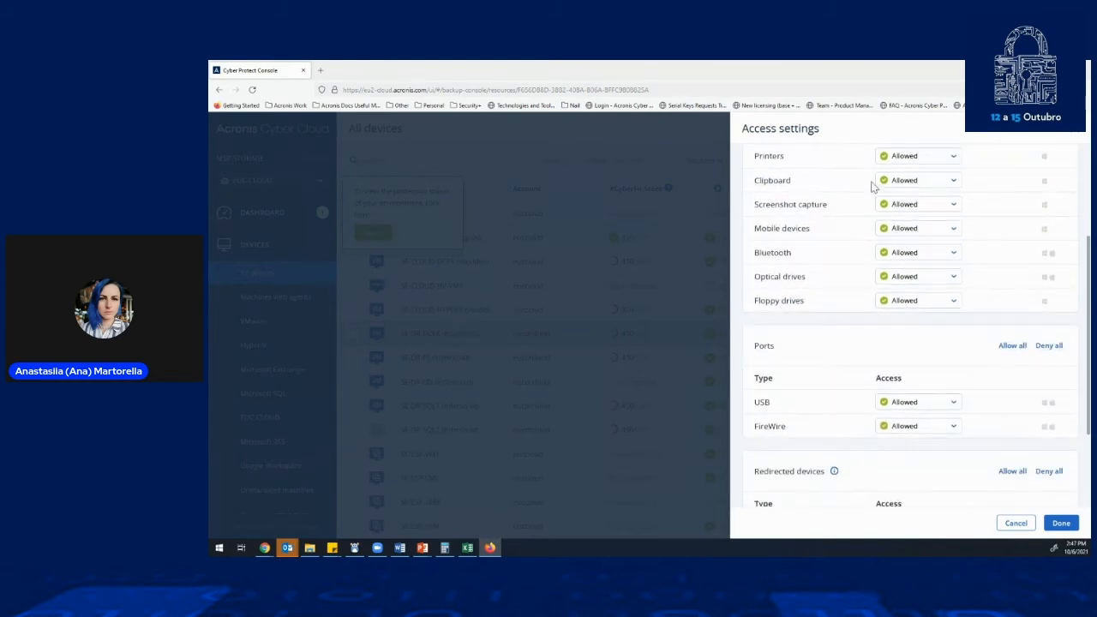
{"action": "scroll", "coordinate": [950, 337], "scroll_direction": "up", "scroll_amount": 3}
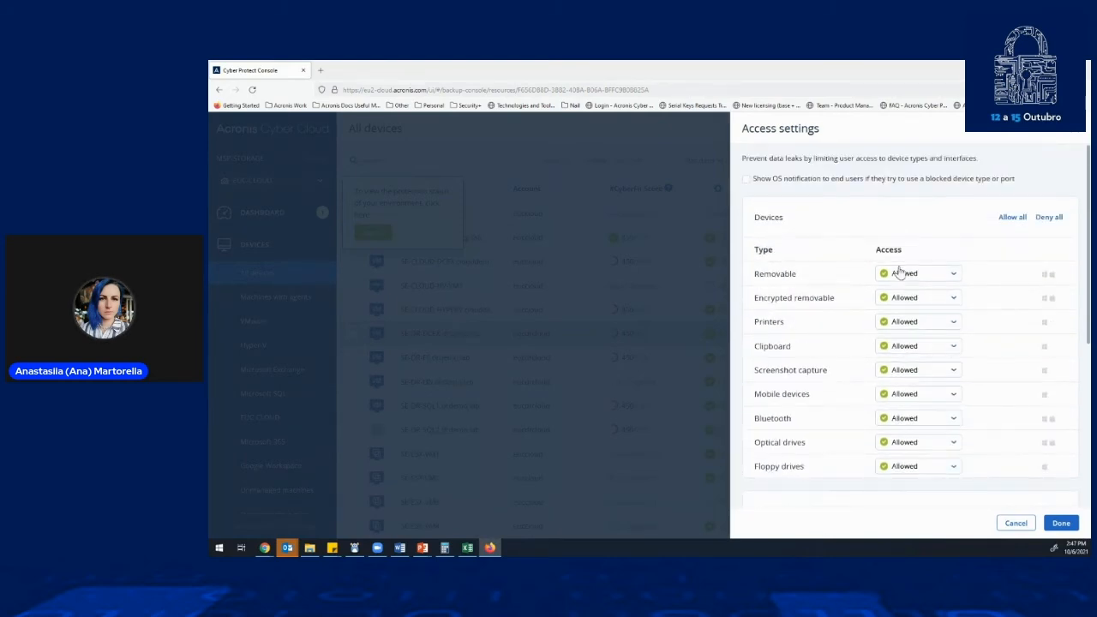
{"action": "left_click", "coordinate": [904, 274]}
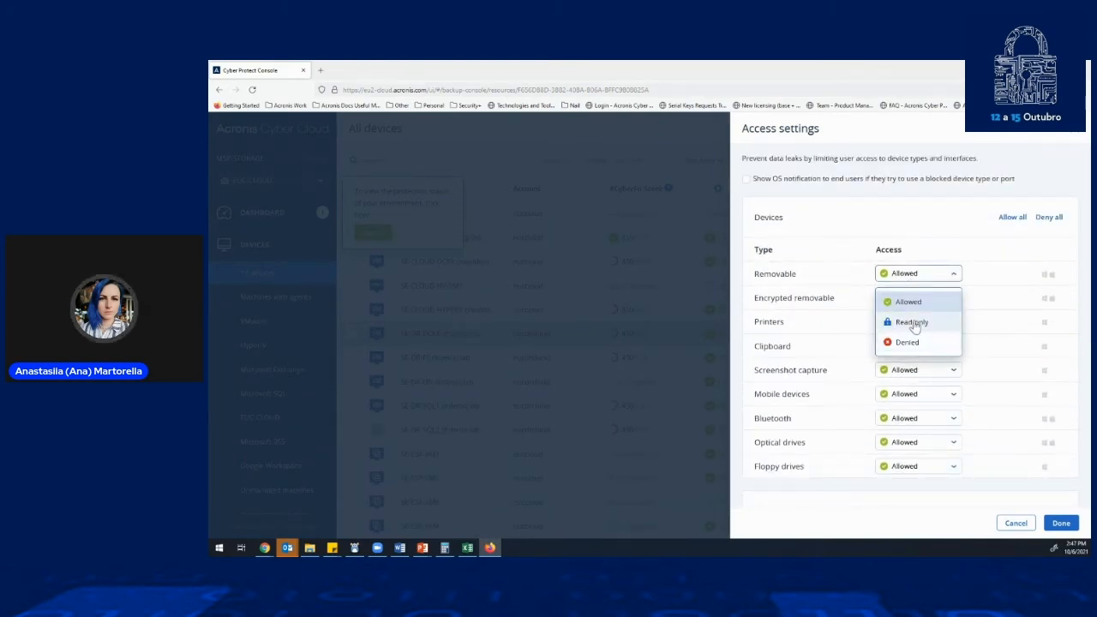
{"action": "left_click", "coordinate": [1076, 137]}
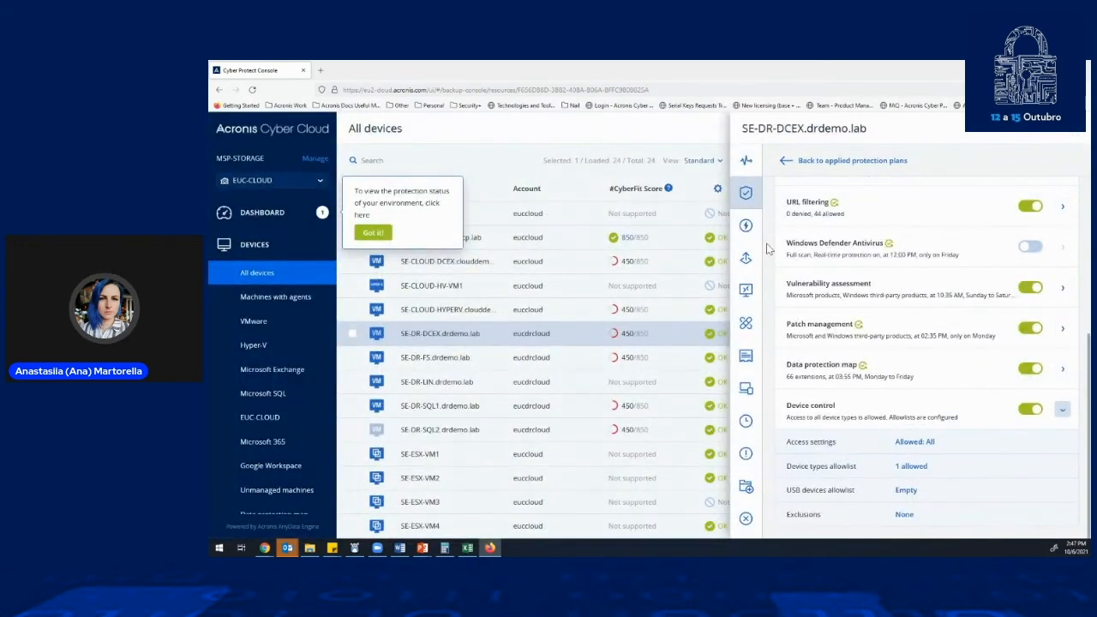
- Discard the unsaved protection plan and review the backups of SE-DR-DCEX.drdemo.lab and the other ways to recover it
{"action": "left_click", "coordinate": [749, 269]}
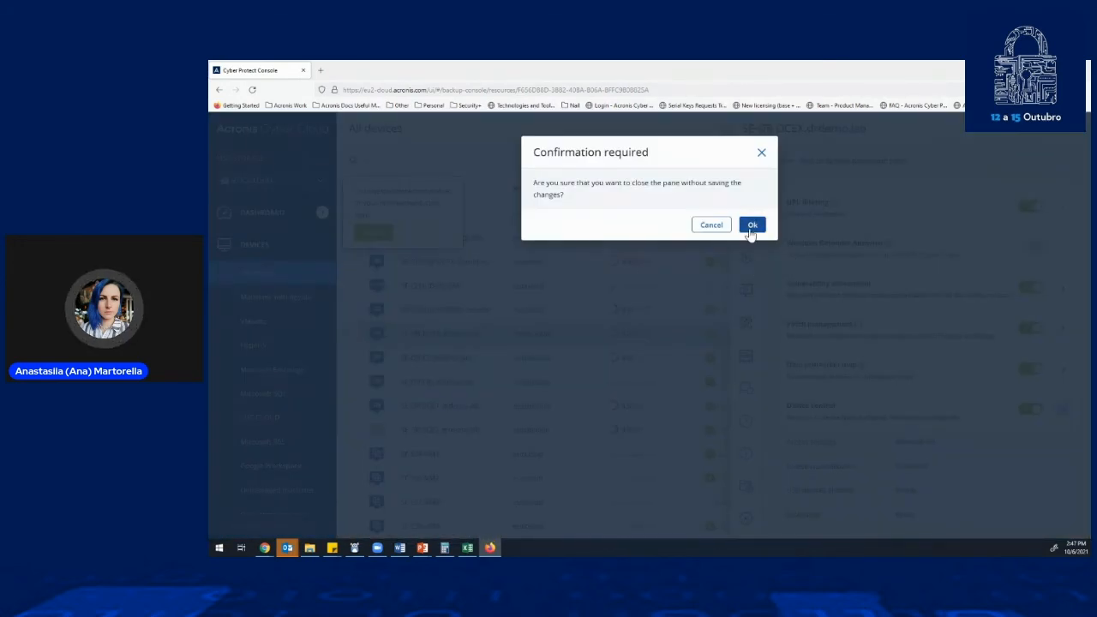
{"action": "left_click", "coordinate": [749, 224]}
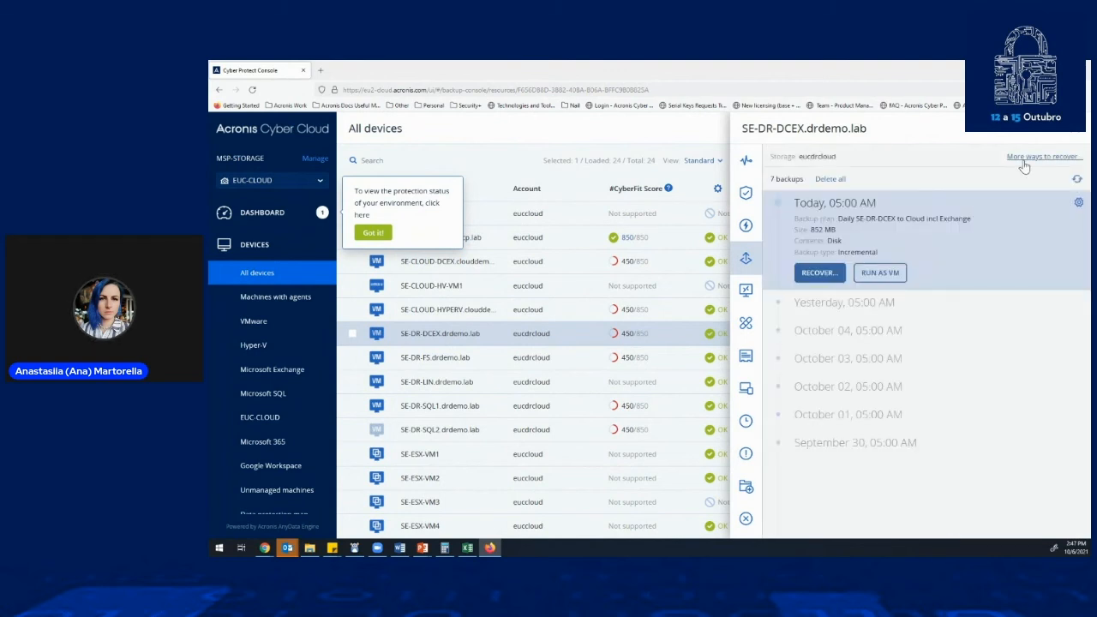
{"action": "left_click", "coordinate": [1040, 157]}
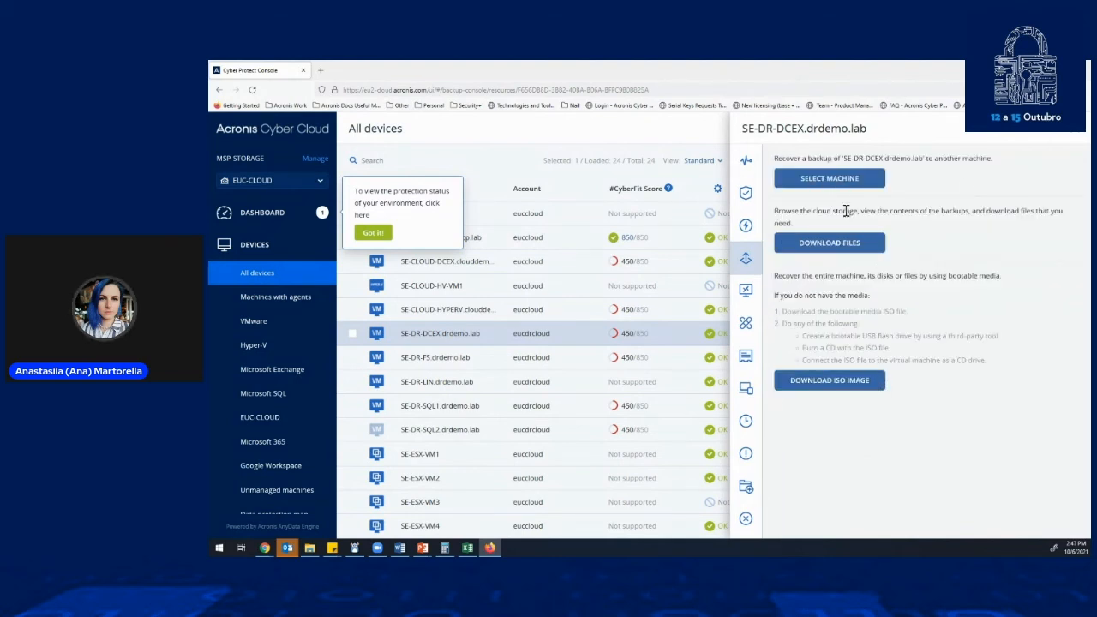
- Show the remote connection choices for SE-DR-DCEX.drdemo.lab
{"action": "left_click", "coordinate": [746, 292]}
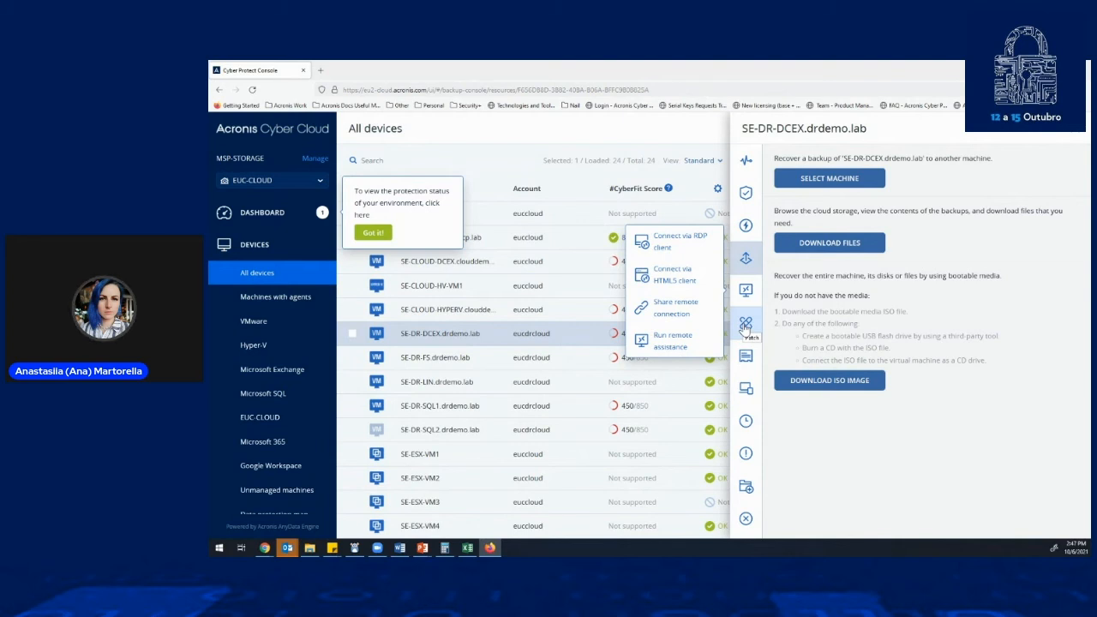
- Review the software, hardware and USB device inventory of SE-DR-DCEX.drdemo.lab, closing the machine's details when done
{"action": "scroll", "coordinate": [266, 385], "scroll_direction": "down", "scroll_amount": 3}
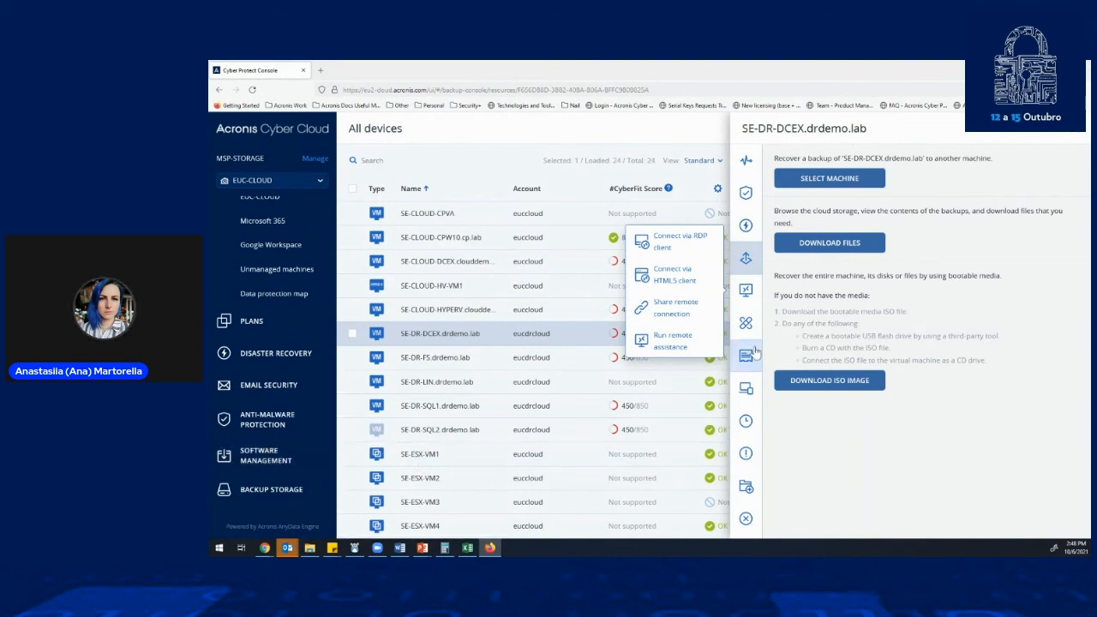
{"action": "left_click", "coordinate": [746, 390]}
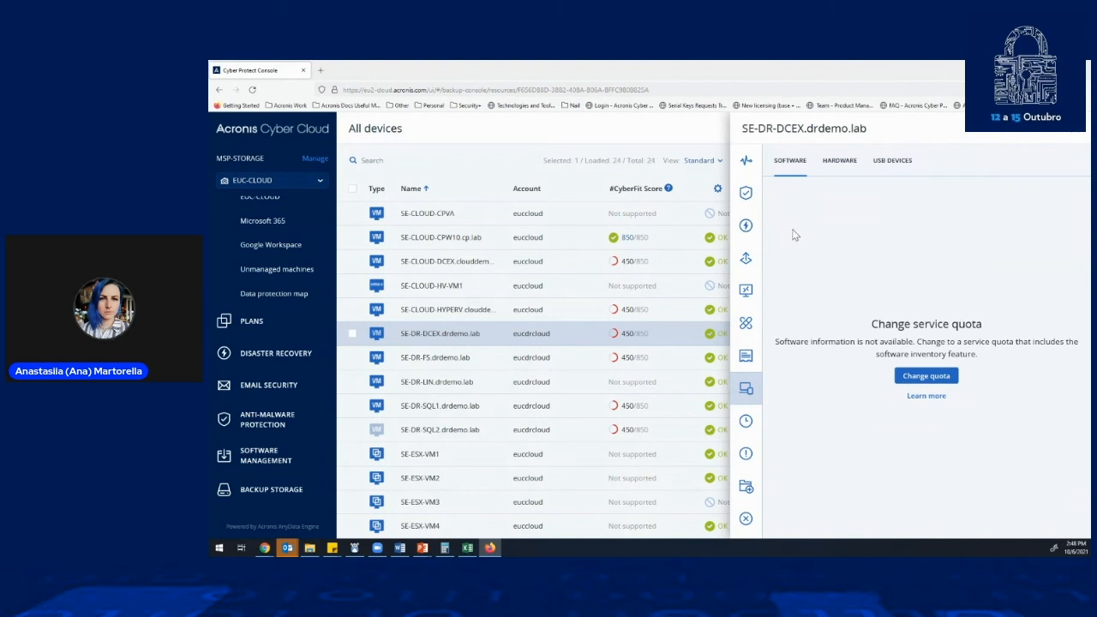
{"action": "left_click", "coordinate": [838, 165]}
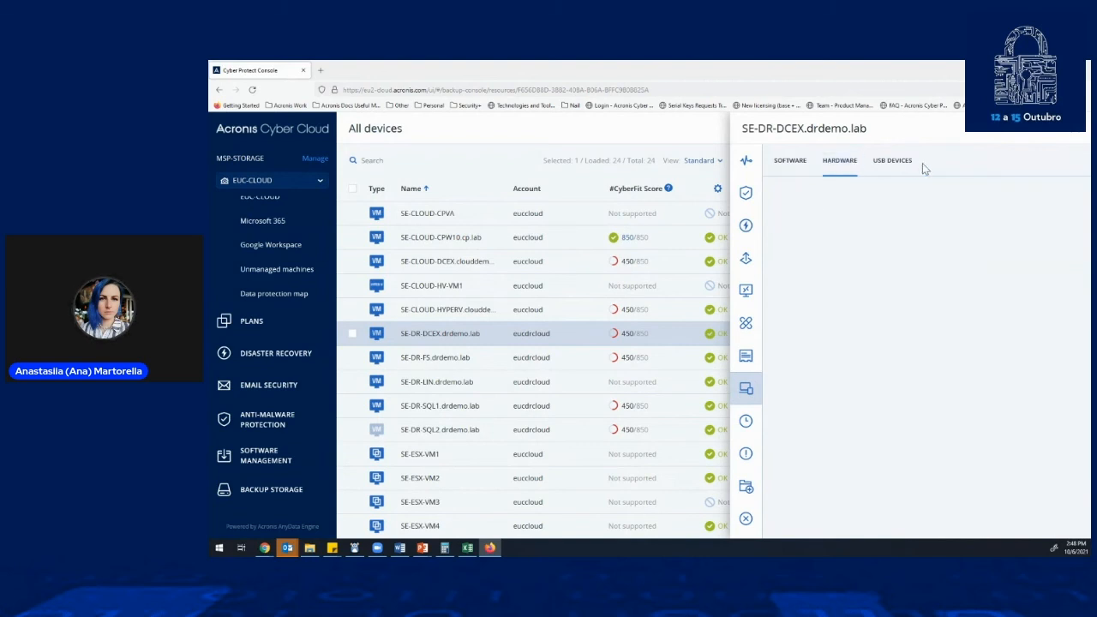
{"action": "left_click", "coordinate": [879, 165]}
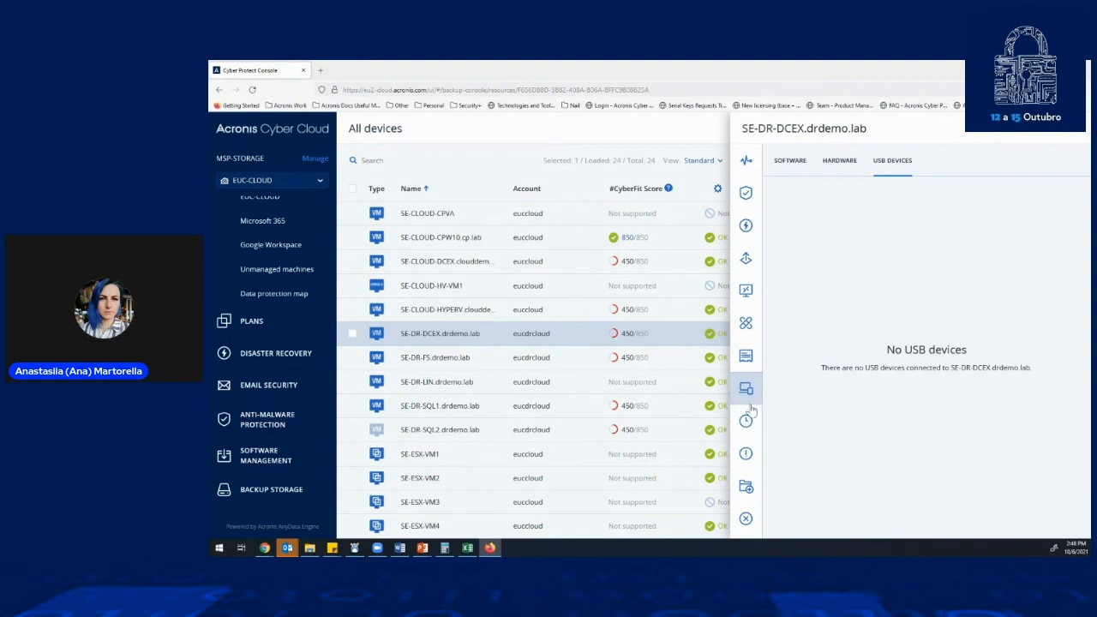
{"action": "left_click", "coordinate": [1078, 141]}
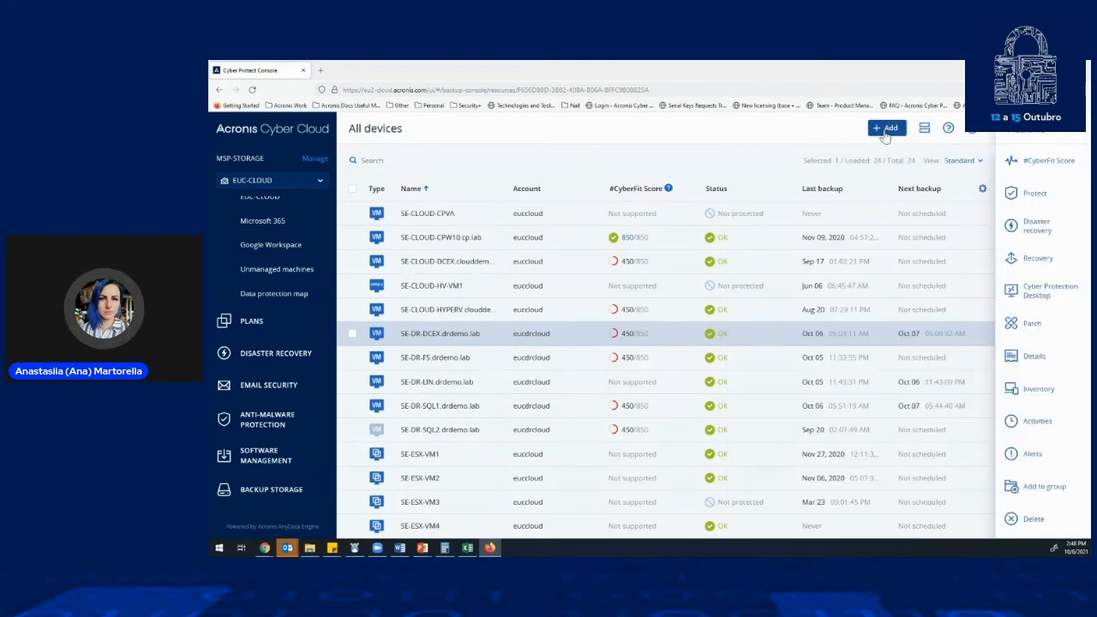
- Review the device types that can be added and the discovery methods for multiple Windows machines, closing both without adding anything
{"action": "left_click", "coordinate": [887, 128]}
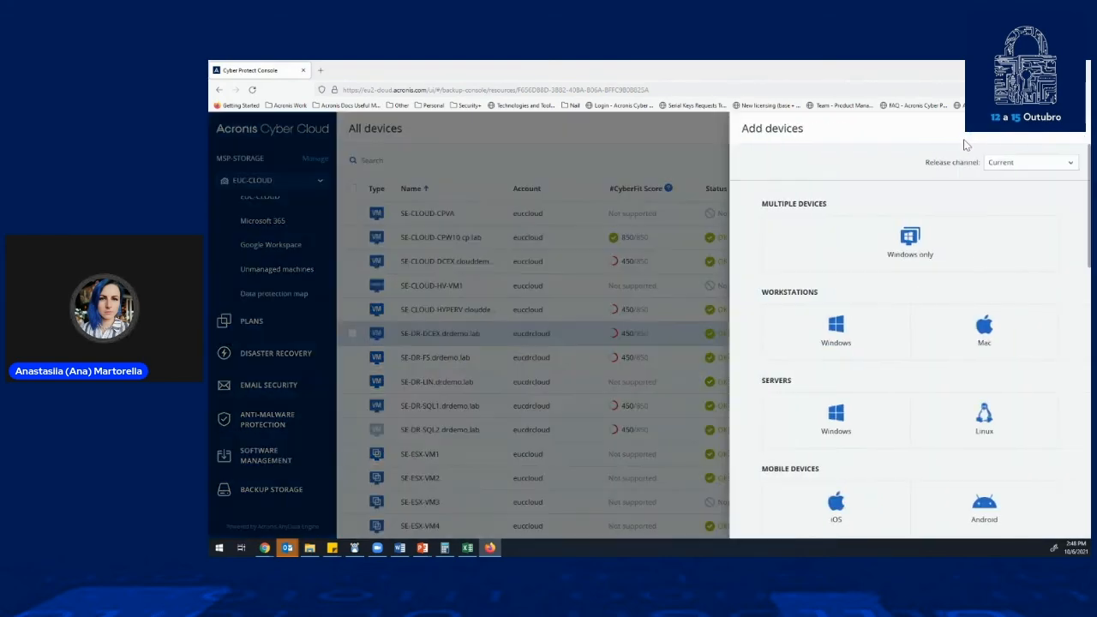
{"action": "scroll", "coordinate": [950, 259], "scroll_direction": "down", "scroll_amount": 10}
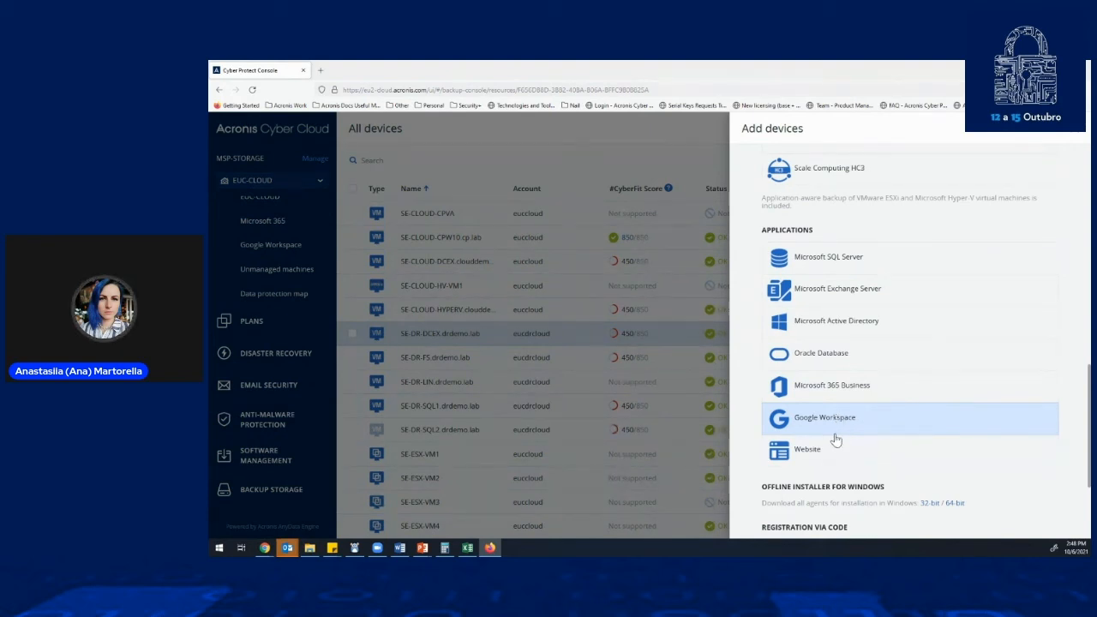
{"action": "scroll", "coordinate": [865, 418], "scroll_direction": "up", "scroll_amount": 2}
{"action": "scroll", "coordinate": [926, 399], "scroll_direction": "up", "scroll_amount": 7}
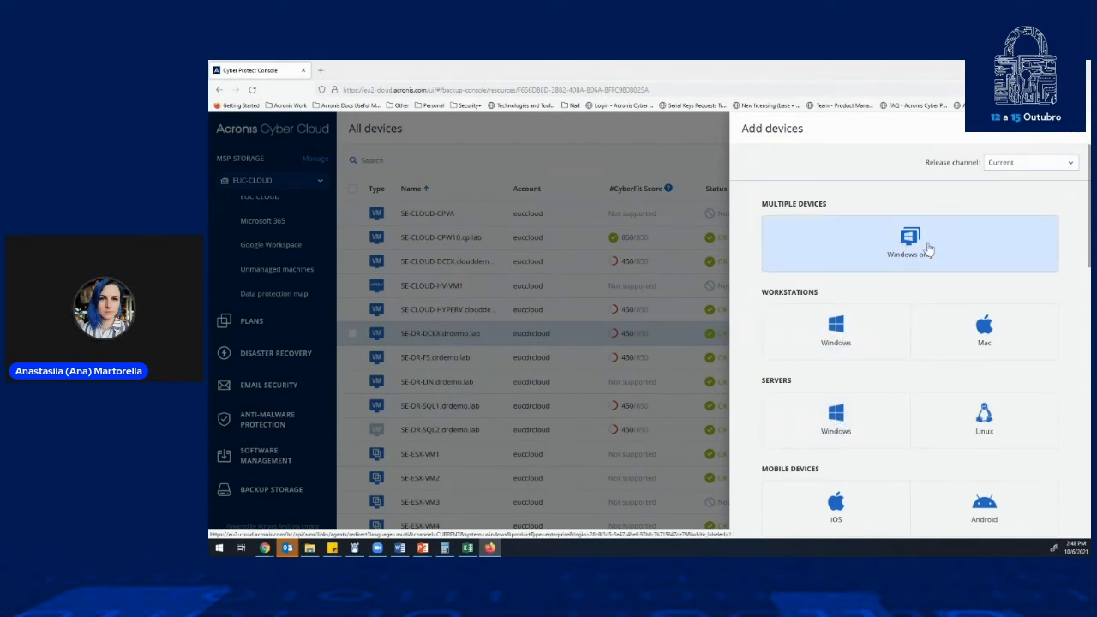
{"action": "left_click", "coordinate": [878, 248]}
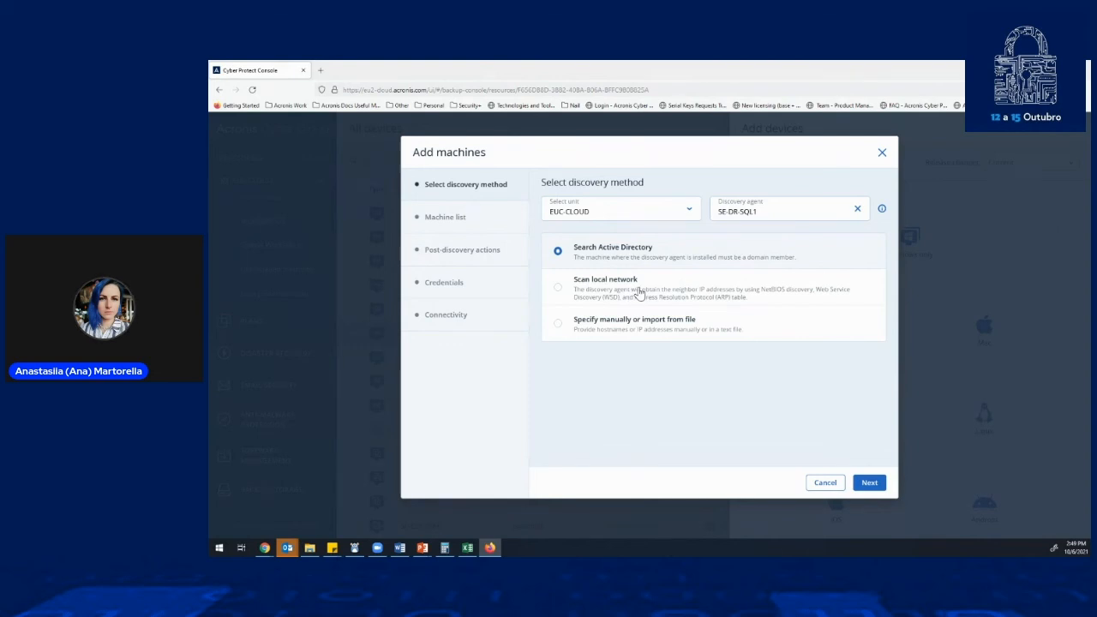
{"action": "left_click", "coordinate": [882, 154]}
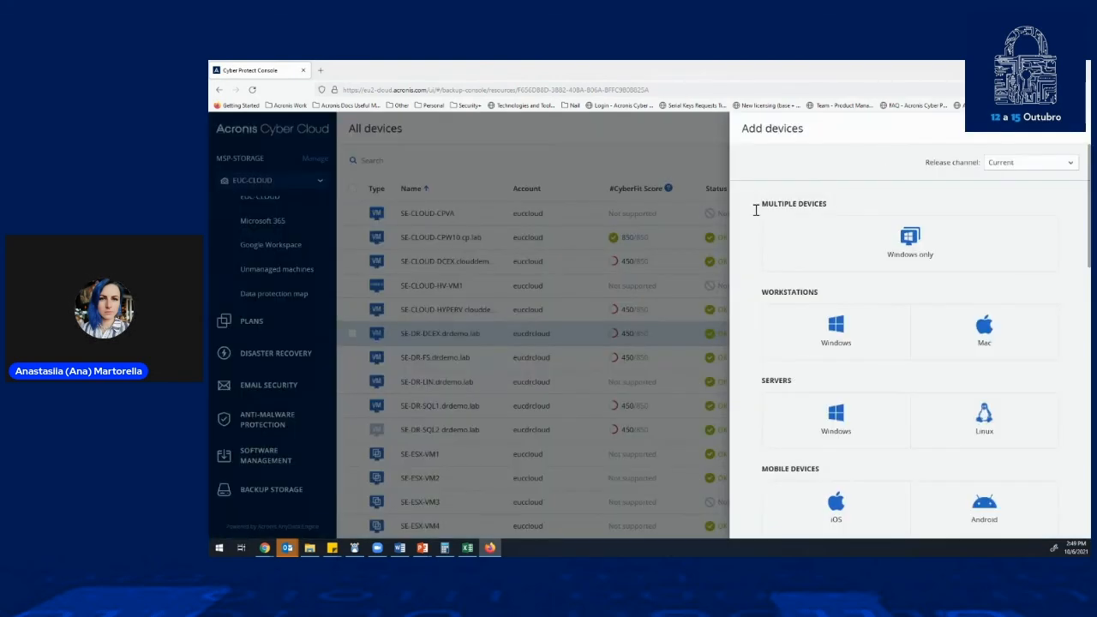
{"action": "left_click", "coordinate": [1063, 141]}
- Show the Microsoft Exchange databases and the Microsoft 365 resources among the devices, dismissing the protection status hint
{"action": "scroll", "coordinate": [287, 367], "scroll_direction": "up", "scroll_amount": 5}
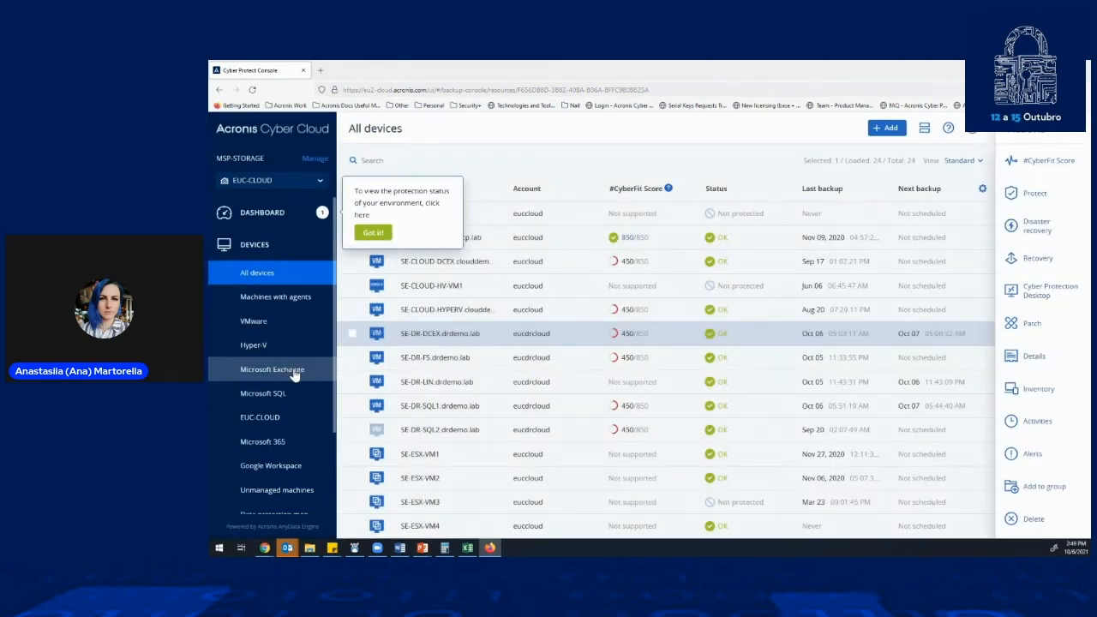
{"action": "scroll", "coordinate": [279, 388], "scroll_direction": "down", "scroll_amount": 2}
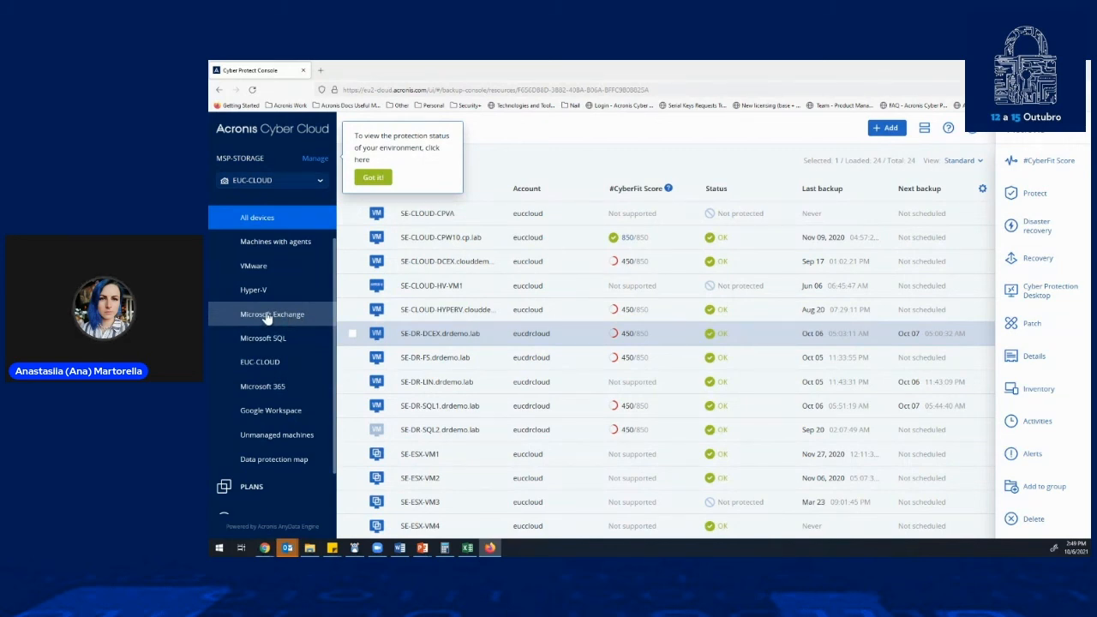
{"action": "left_click", "coordinate": [267, 315]}
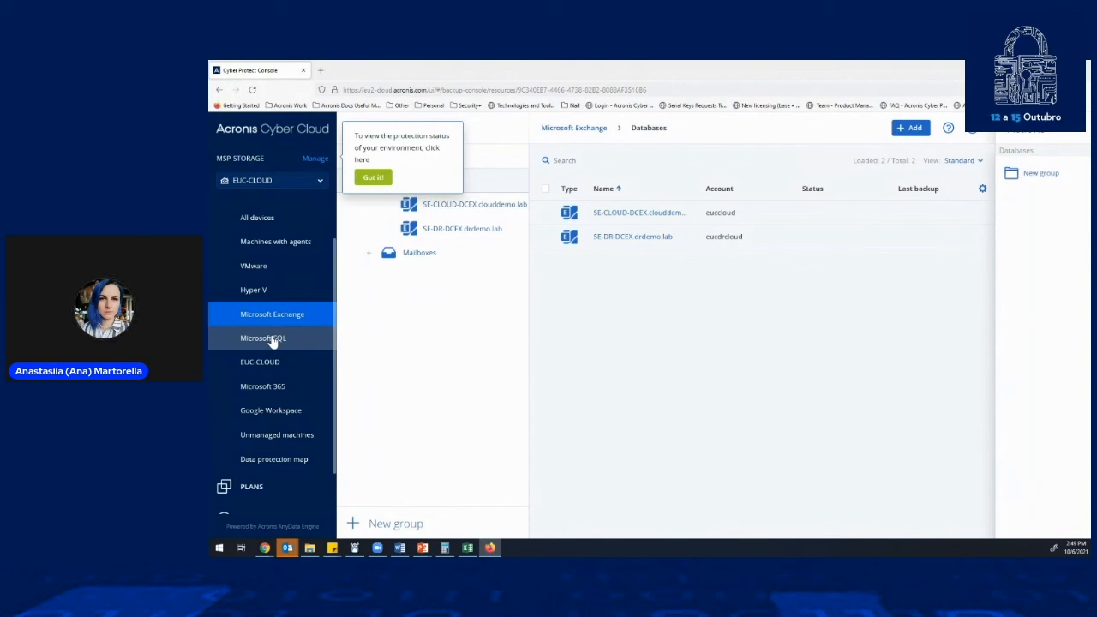
{"action": "left_click", "coordinate": [280, 394]}
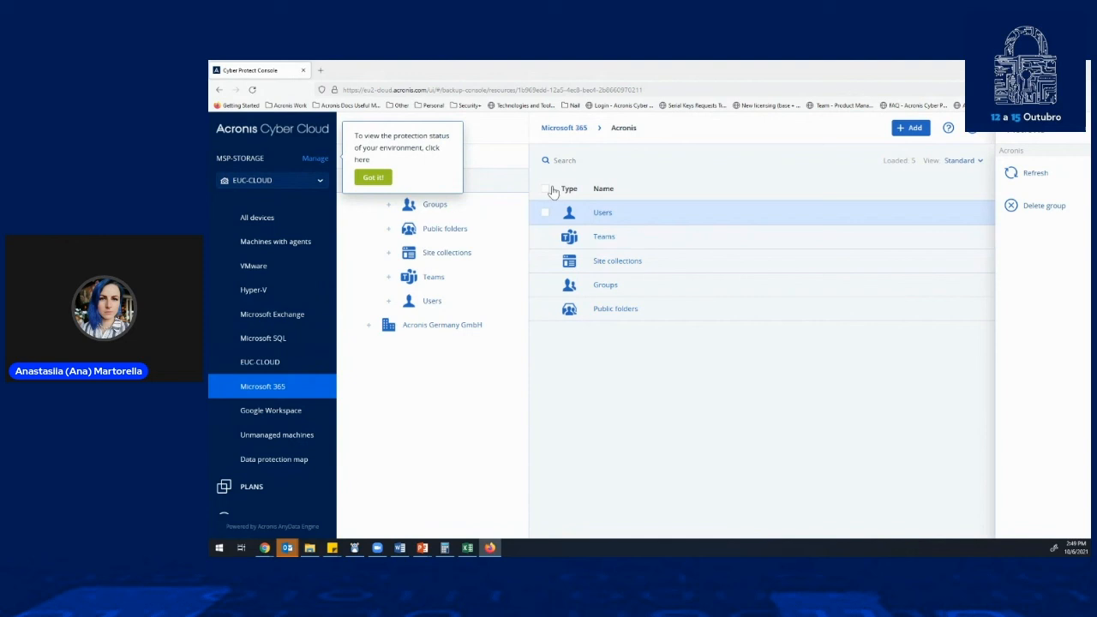
{"action": "left_click", "coordinate": [377, 177]}
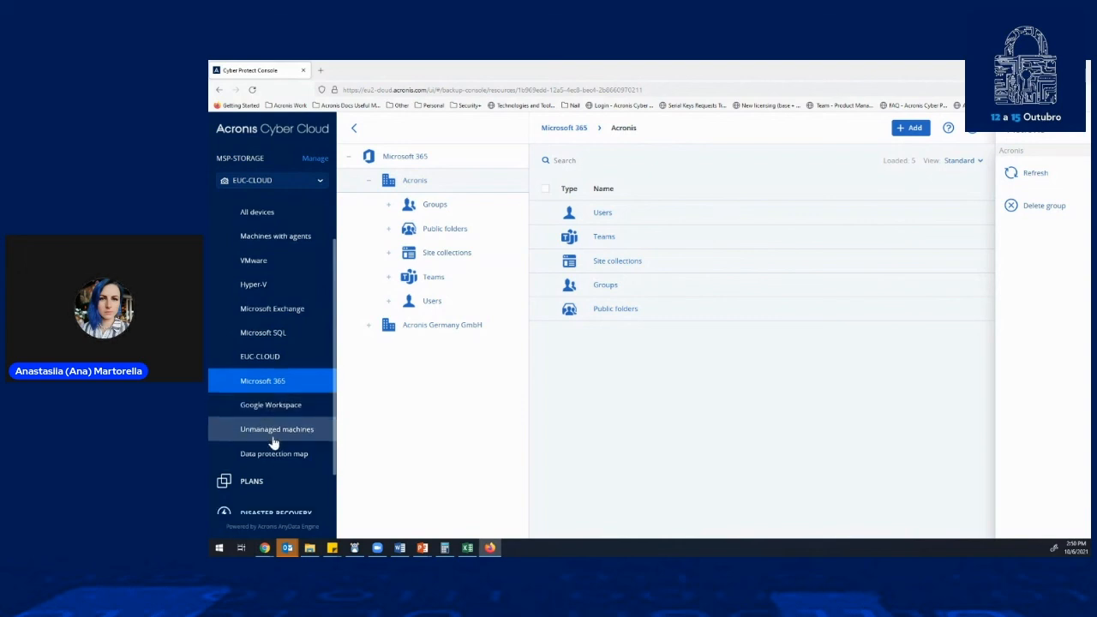
- List the client's protection plans and show the actions available for the SE-CLOUD-AZ-WIN to Azure Storage and Cloud plan
{"action": "scroll", "coordinate": [272, 435], "scroll_direction": "down", "scroll_amount": 3}
{"action": "left_click", "coordinate": [277, 267]}
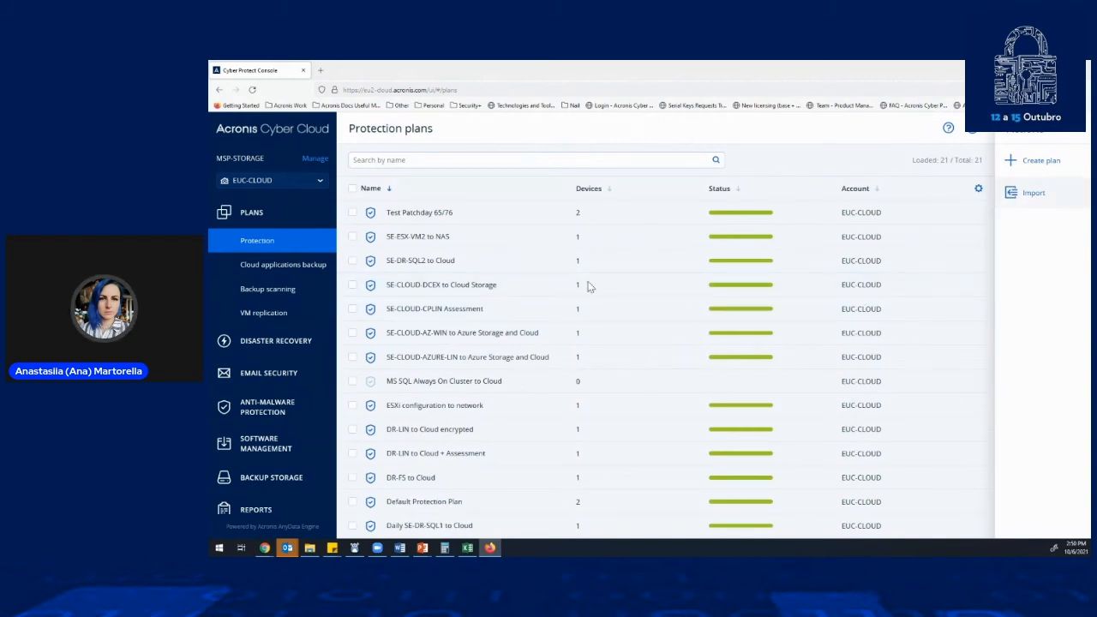
{"action": "left_click", "coordinate": [429, 339]}
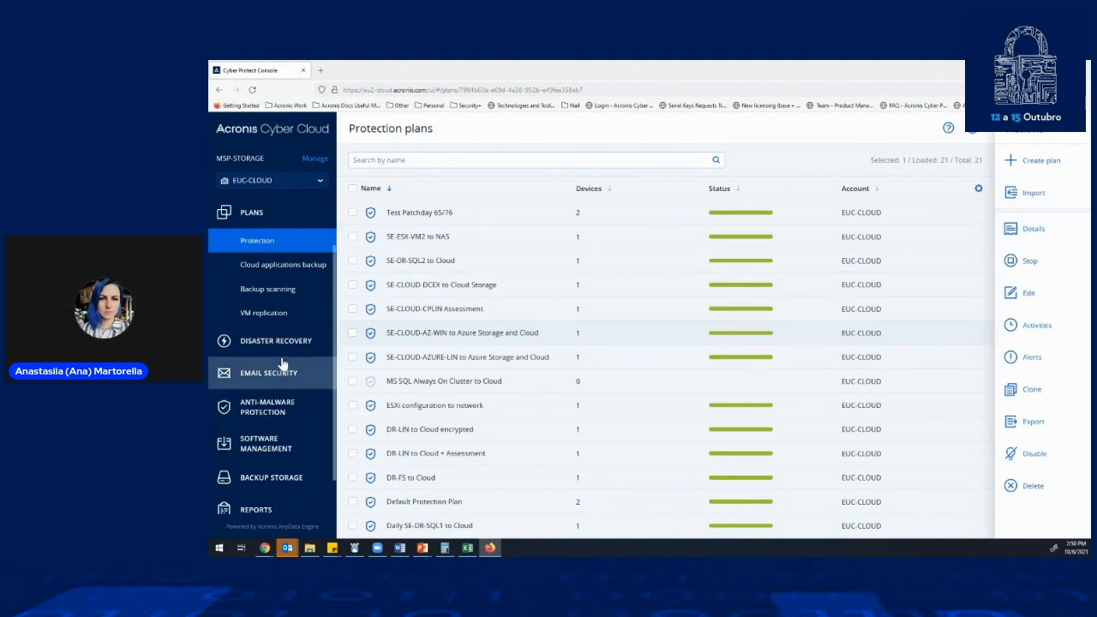
- Go through the Disaster Recovery servers, the VPN connectivity between local and cloud sites, and the runbooks
{"action": "left_click", "coordinate": [301, 342]}
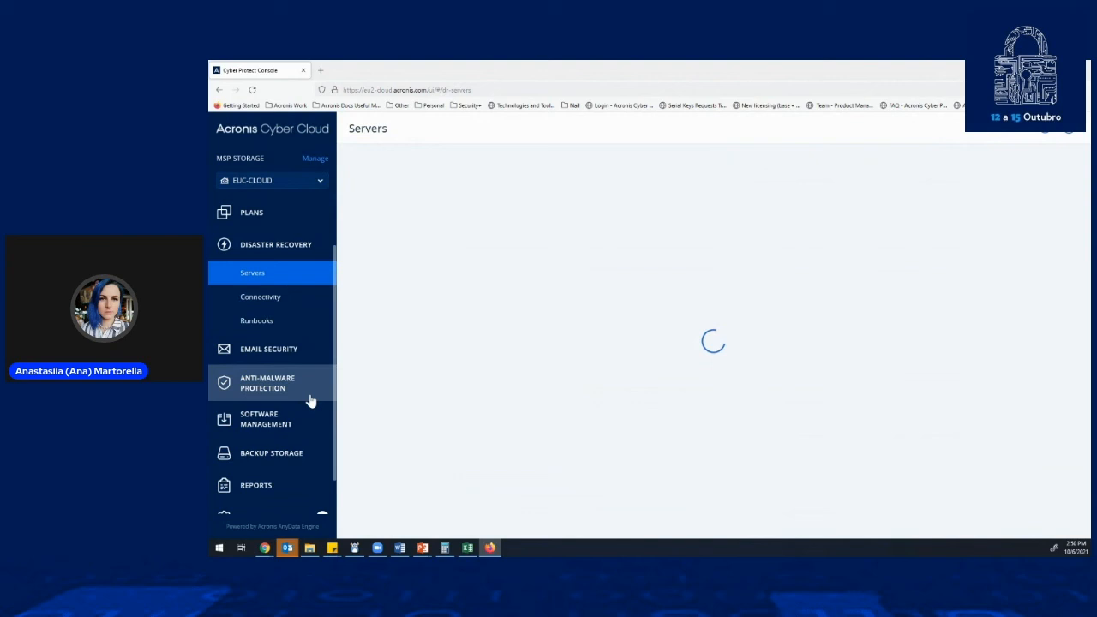
{"action": "left_click", "coordinate": [286, 294]}
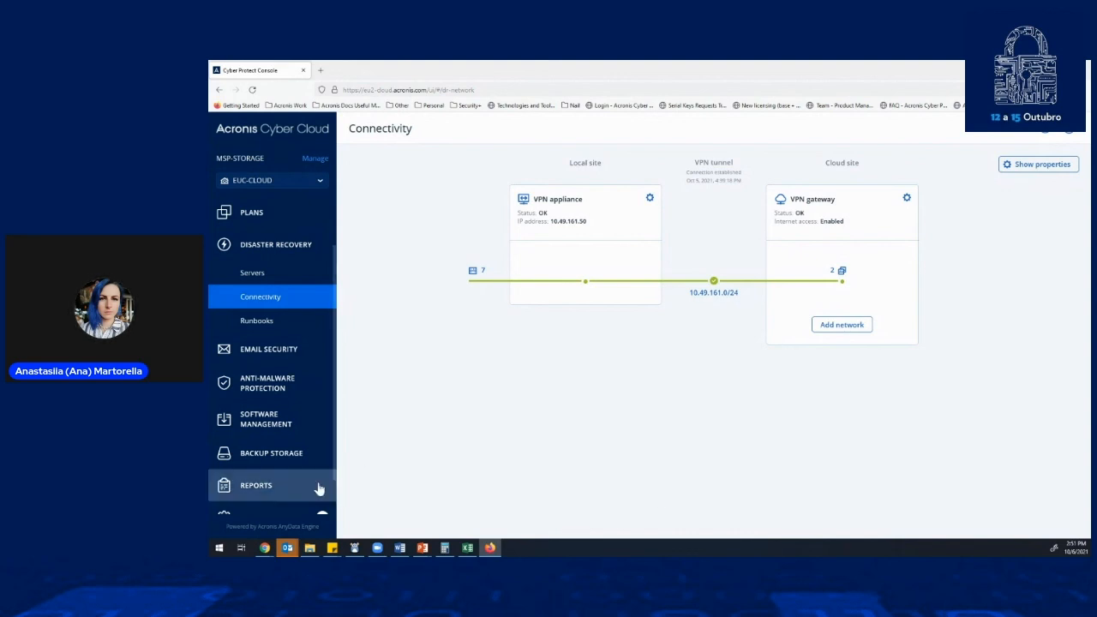
{"action": "left_click", "coordinate": [276, 322]}
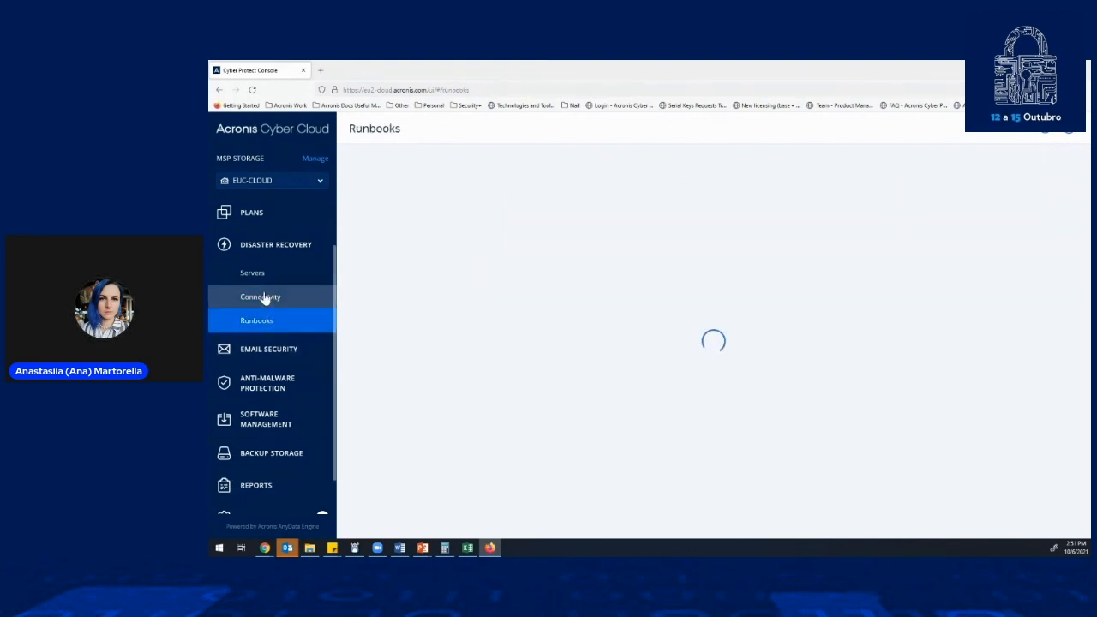
- Launch the Perception Point email security console and view the options for connecting a new email service, cancelling without connecting one
{"action": "left_click", "coordinate": [261, 351]}
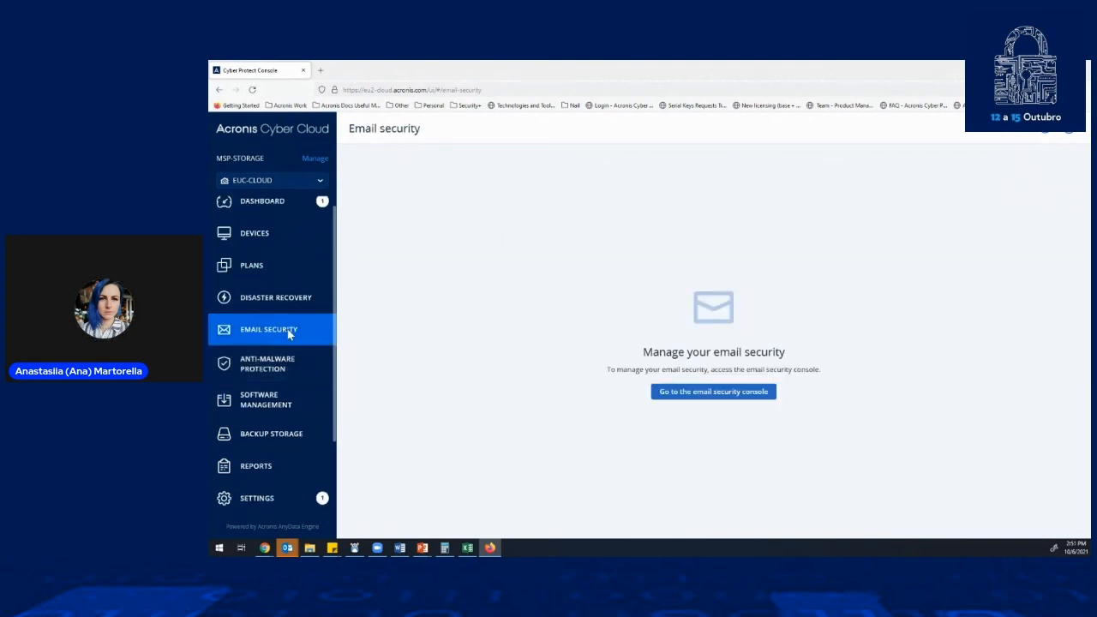
{"action": "left_click", "coordinate": [716, 396]}
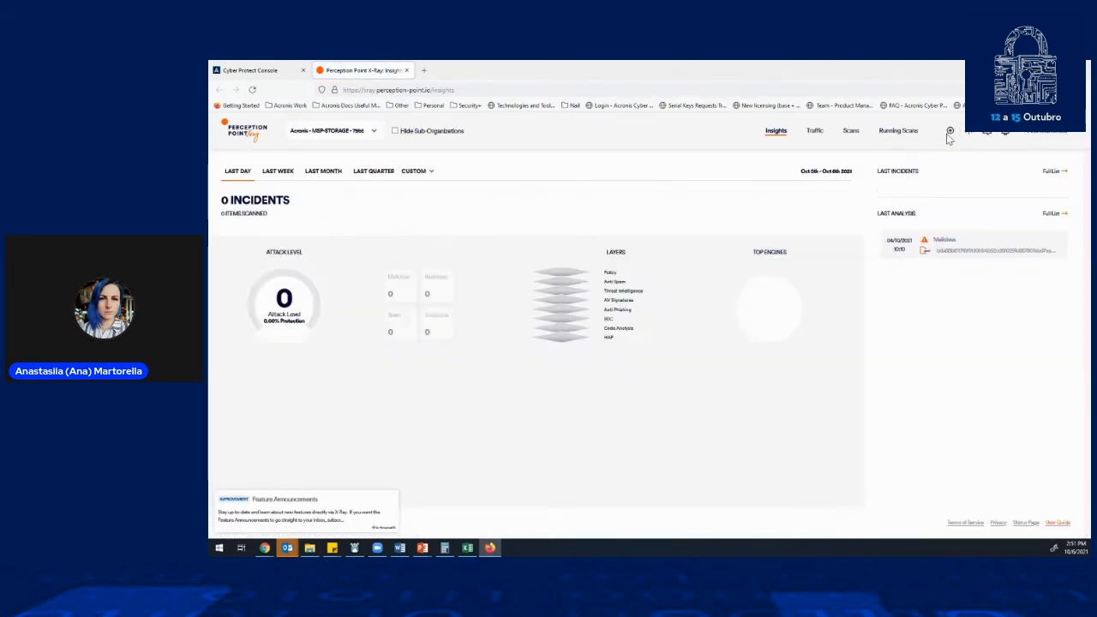
{"action": "left_click", "coordinate": [948, 131]}
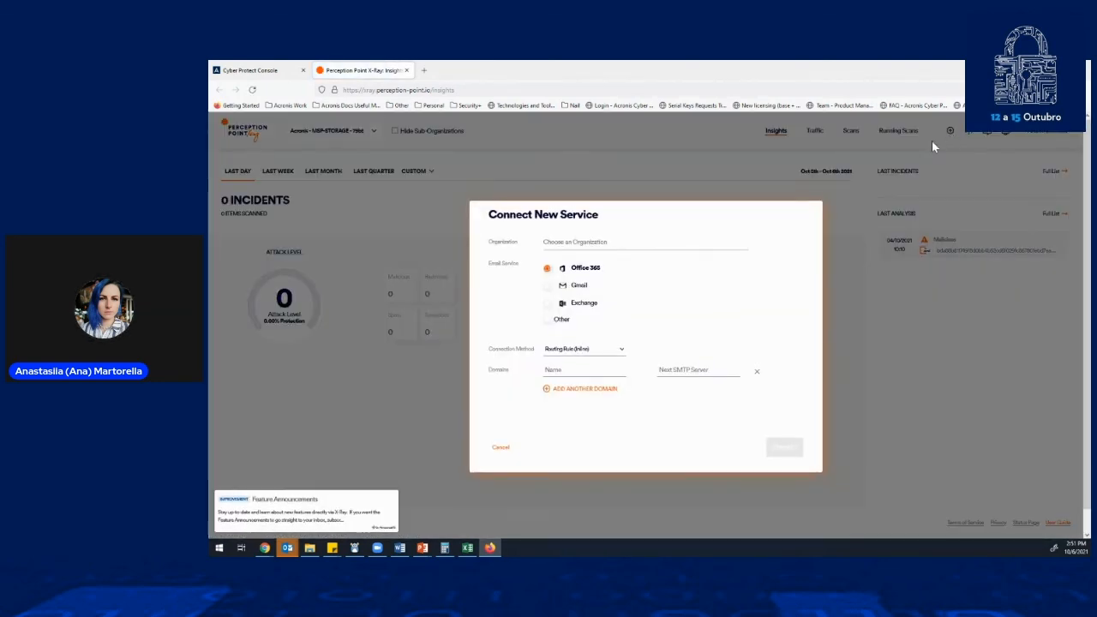
{"action": "left_click", "coordinate": [501, 448]}
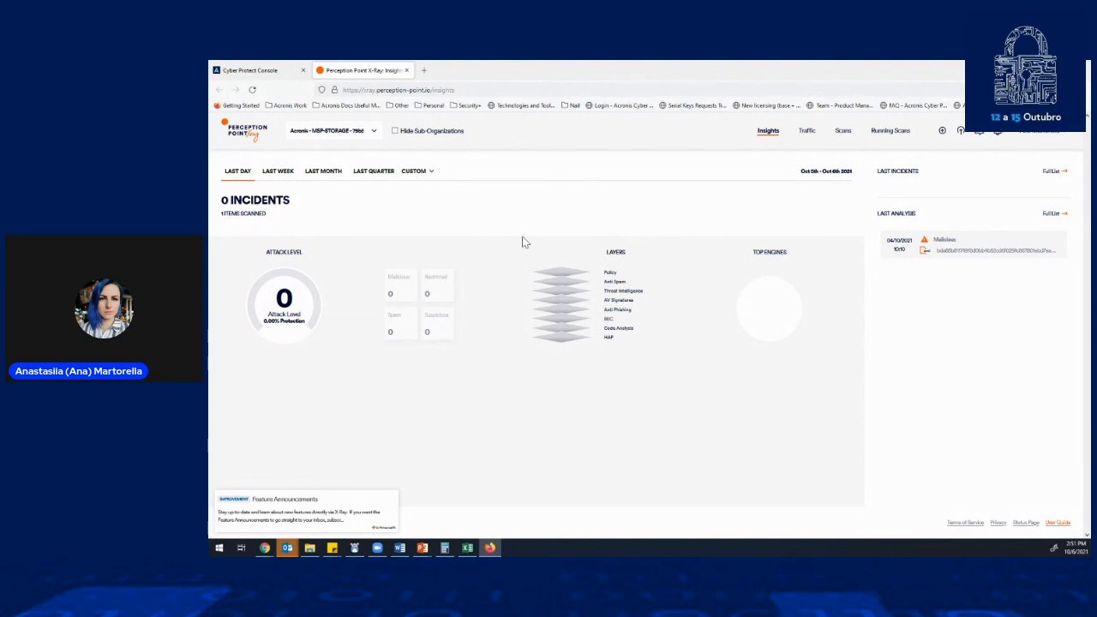
- Review last week's email security incidents and the Threat Intelligence scans behind them, closing the email security console when done
{"action": "left_click", "coordinate": [277, 174]}
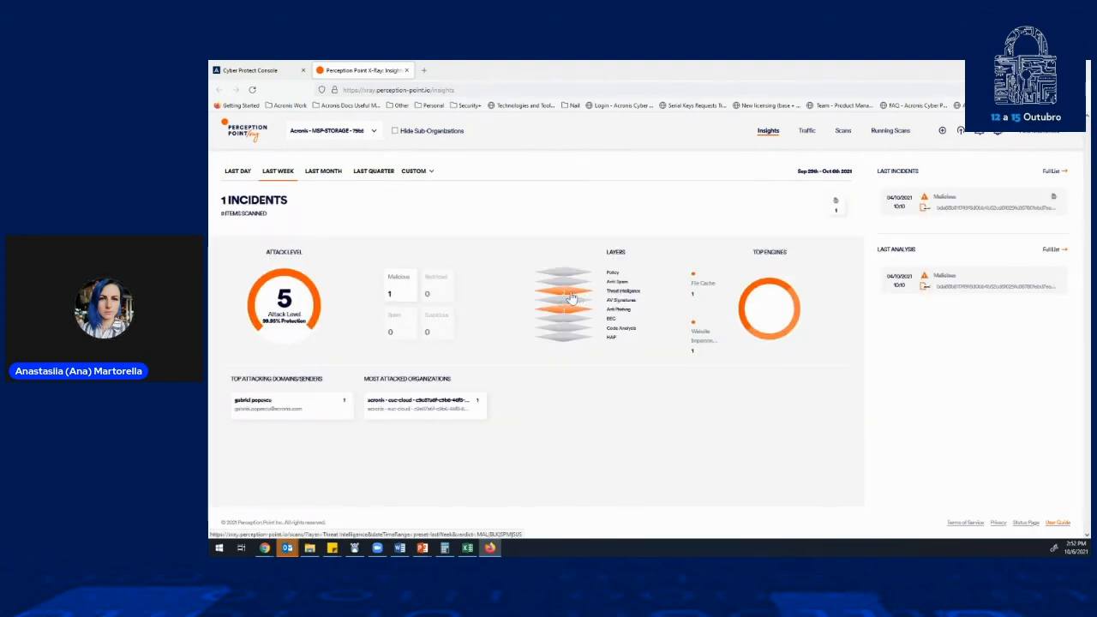
{"action": "left_click", "coordinate": [563, 296]}
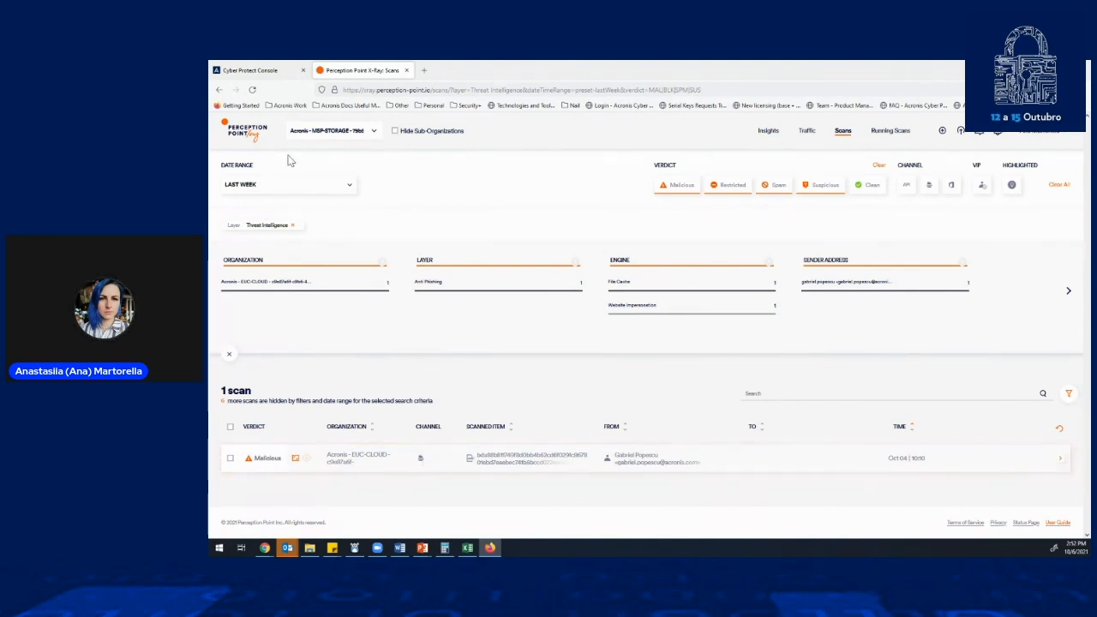
{"action": "left_click", "coordinate": [219, 89]}
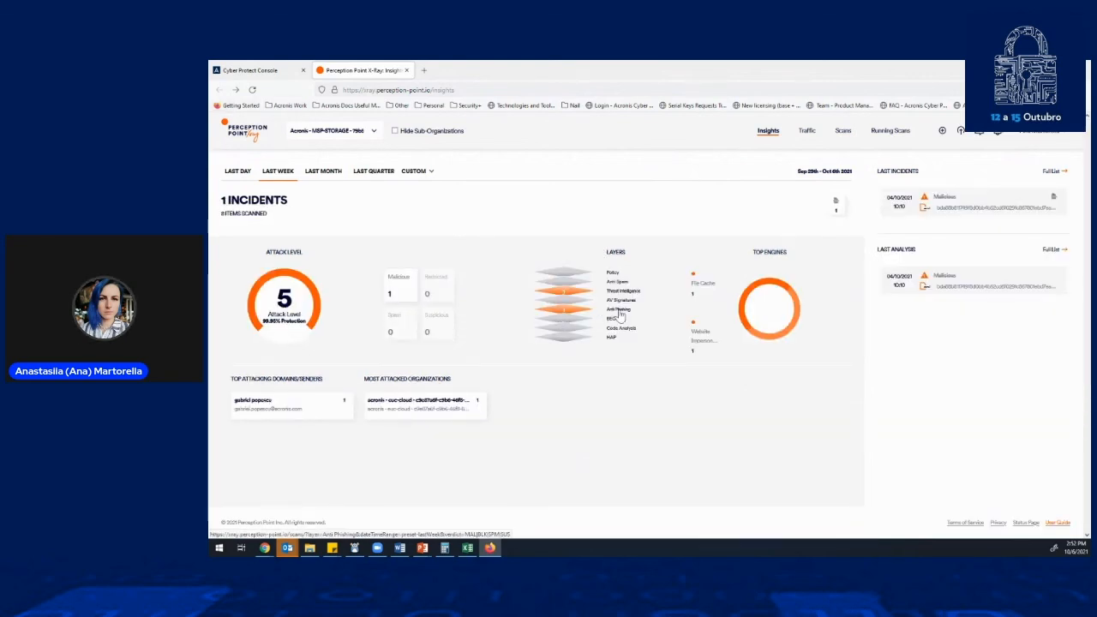
{"action": "left_click", "coordinate": [406, 69]}
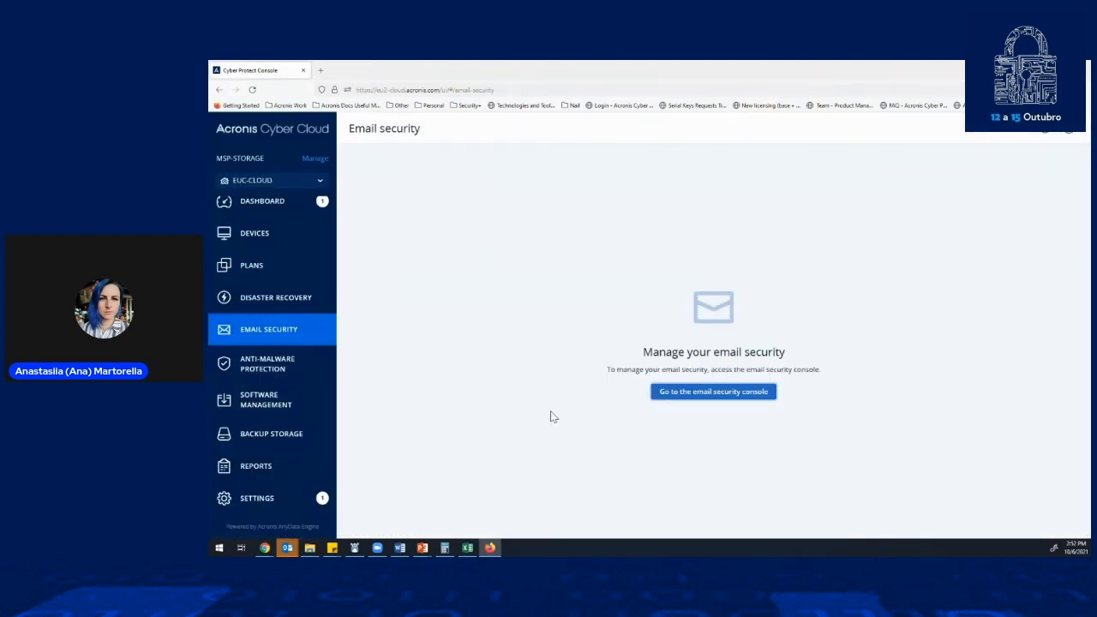
- View the quarantined files and the whitelist under Anti-Malware Protection
{"action": "left_click", "coordinate": [274, 367]}
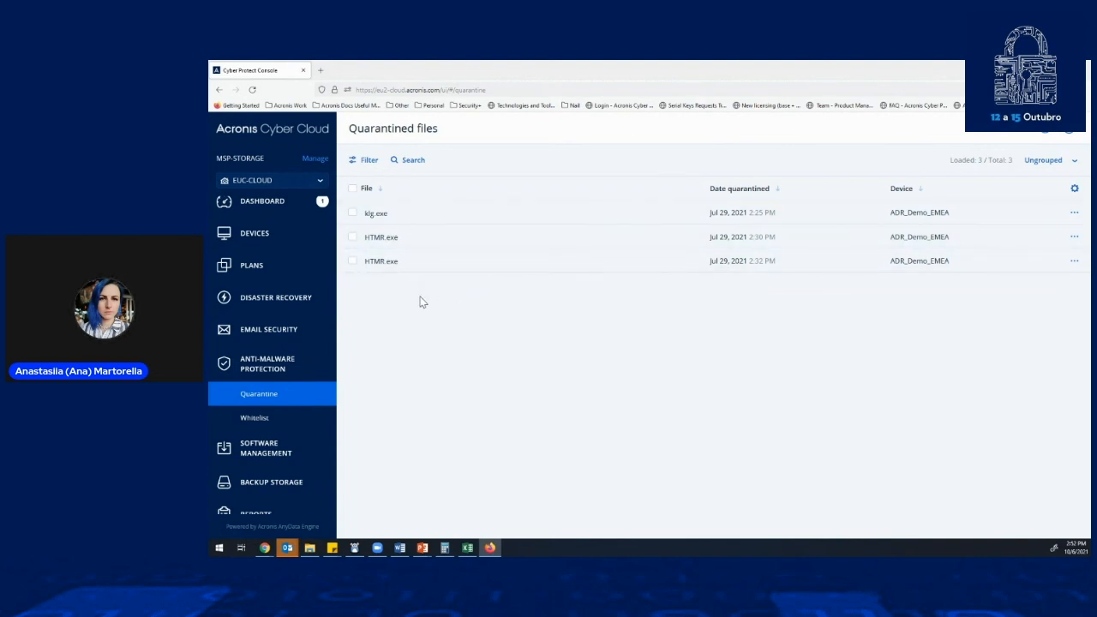
{"action": "left_click", "coordinate": [253, 420]}
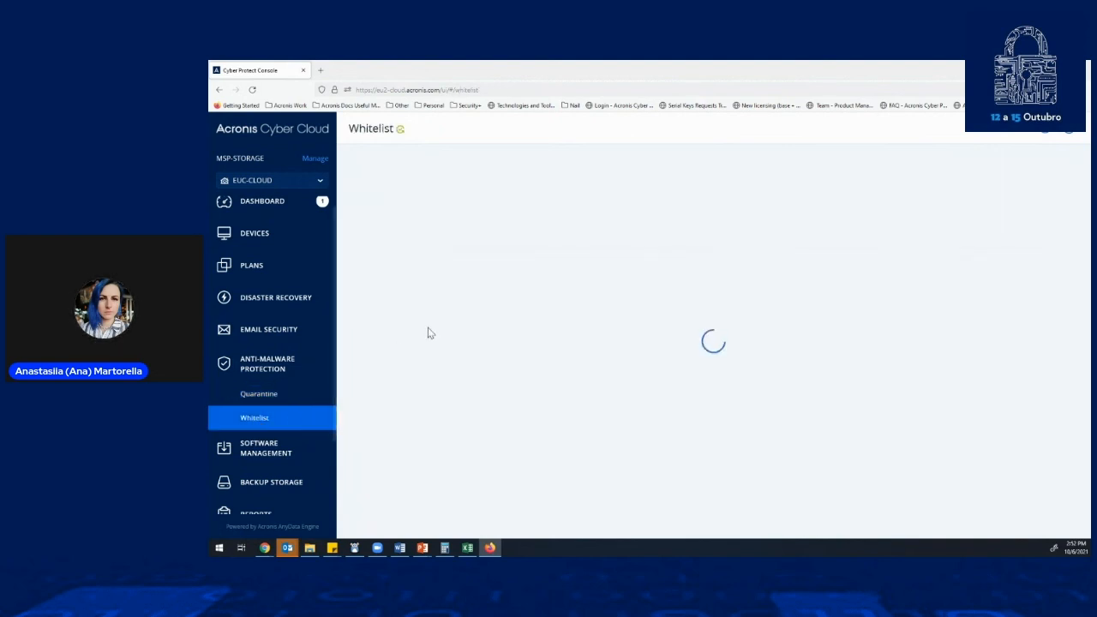
- Review the Software Management patches, vulnerabilities and the software inventory of installed applications by device
{"action": "left_click", "coordinate": [266, 449]}
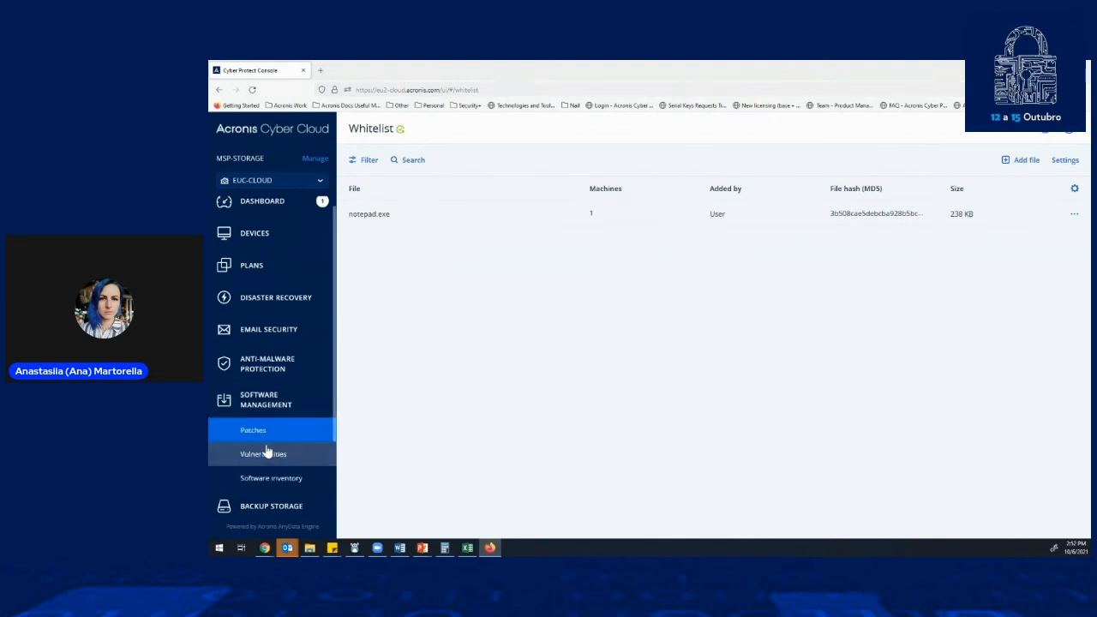
{"action": "scroll", "coordinate": [279, 431], "scroll_direction": "down", "scroll_amount": 2}
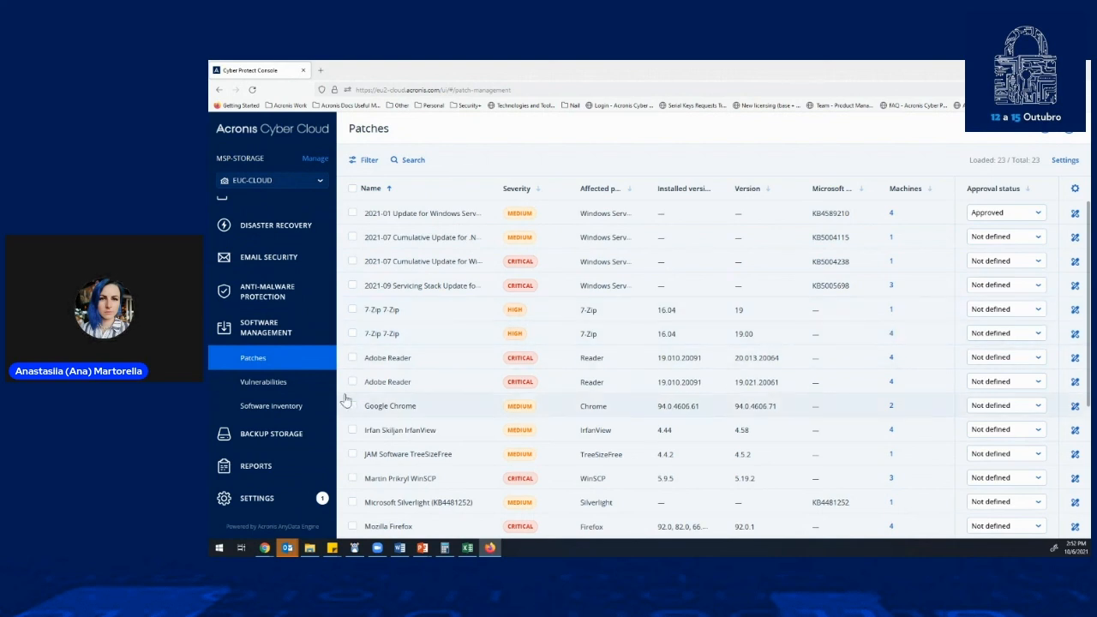
{"action": "left_click", "coordinate": [280, 382]}
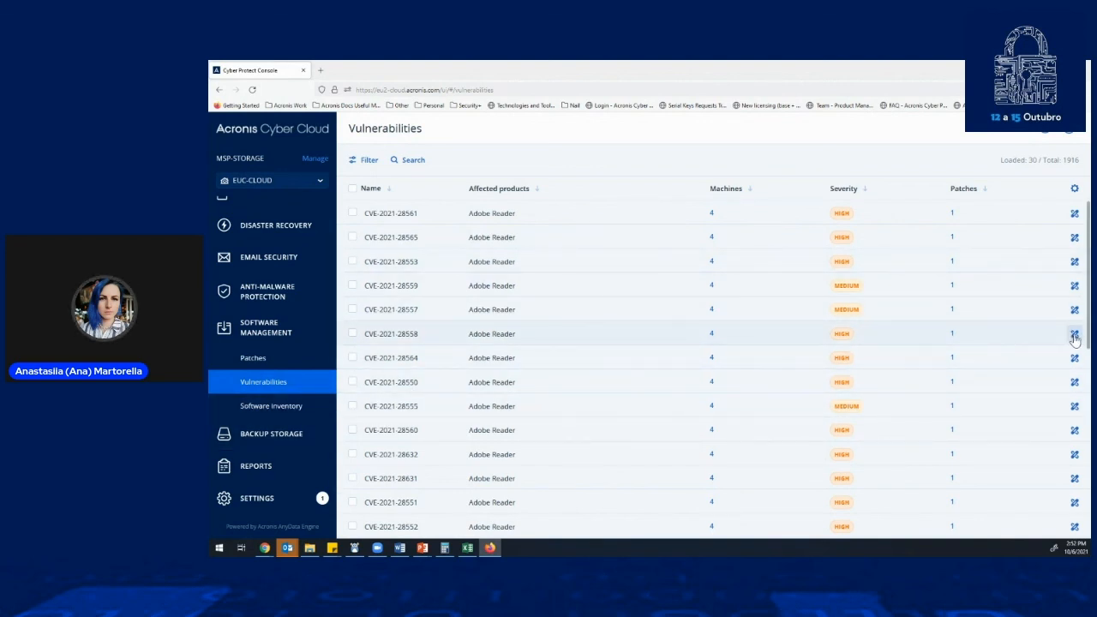
{"action": "left_click", "coordinate": [268, 412]}
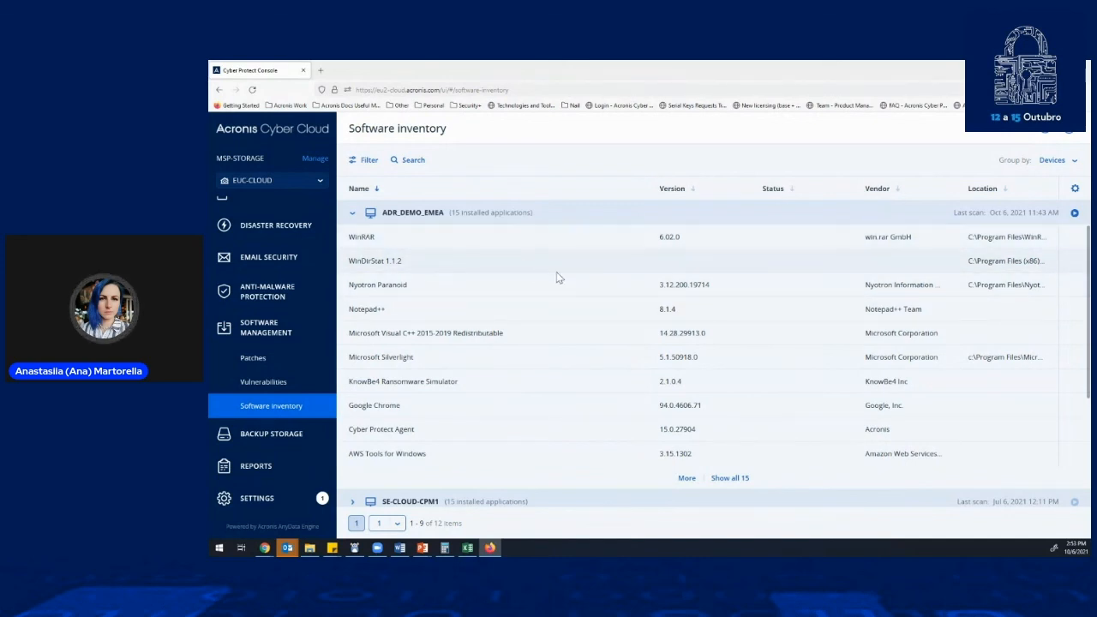
{"action": "scroll", "coordinate": [602, 273], "scroll_direction": "down", "scroll_amount": 1}
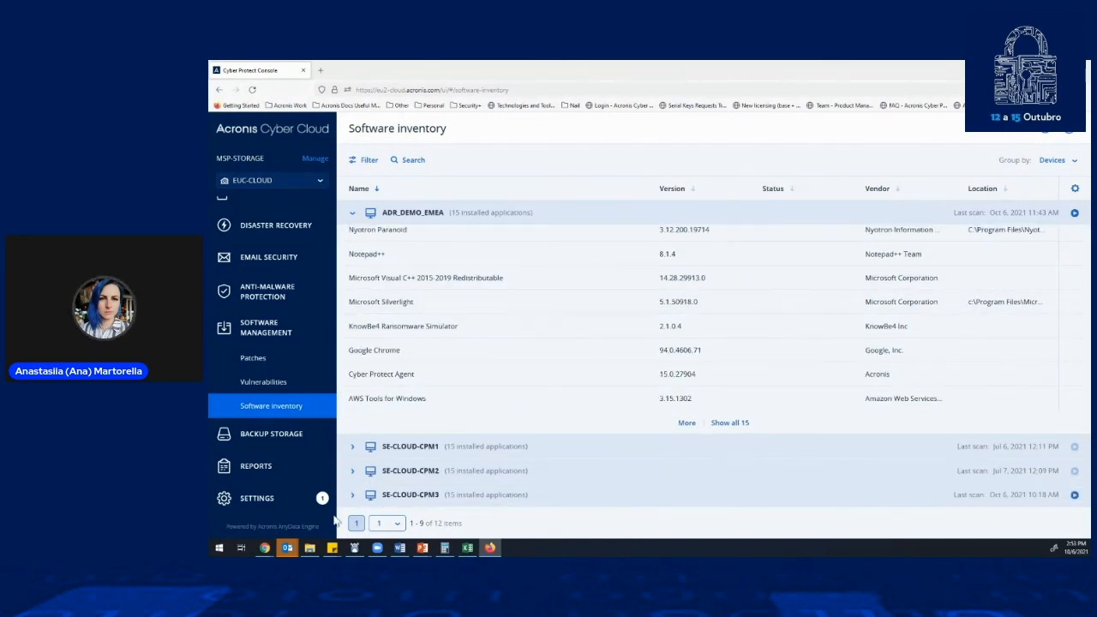
- Expand the installed applications of SE-CLOUD-CPM1 and look through the remaining devices in the software inventory
{"action": "left_click", "coordinate": [352, 447]}
{"action": "scroll", "coordinate": [574, 403], "scroll_direction": "down", "scroll_amount": 3}
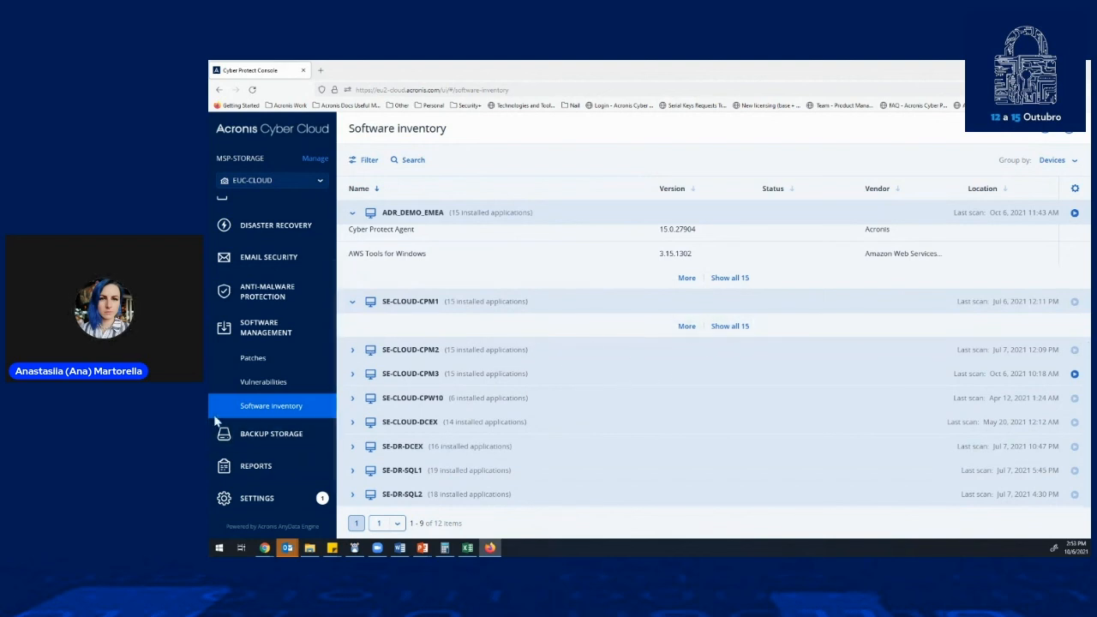
- View the backup storage locations and look through the list of available reports
{"action": "left_click", "coordinate": [274, 445]}
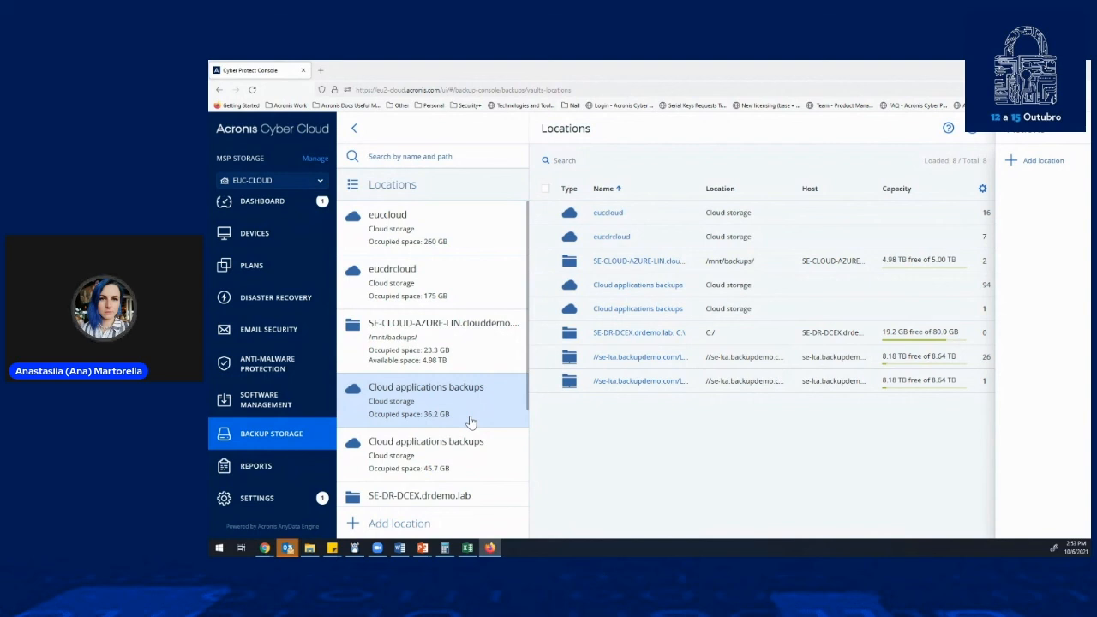
{"action": "left_click", "coordinate": [277, 464]}
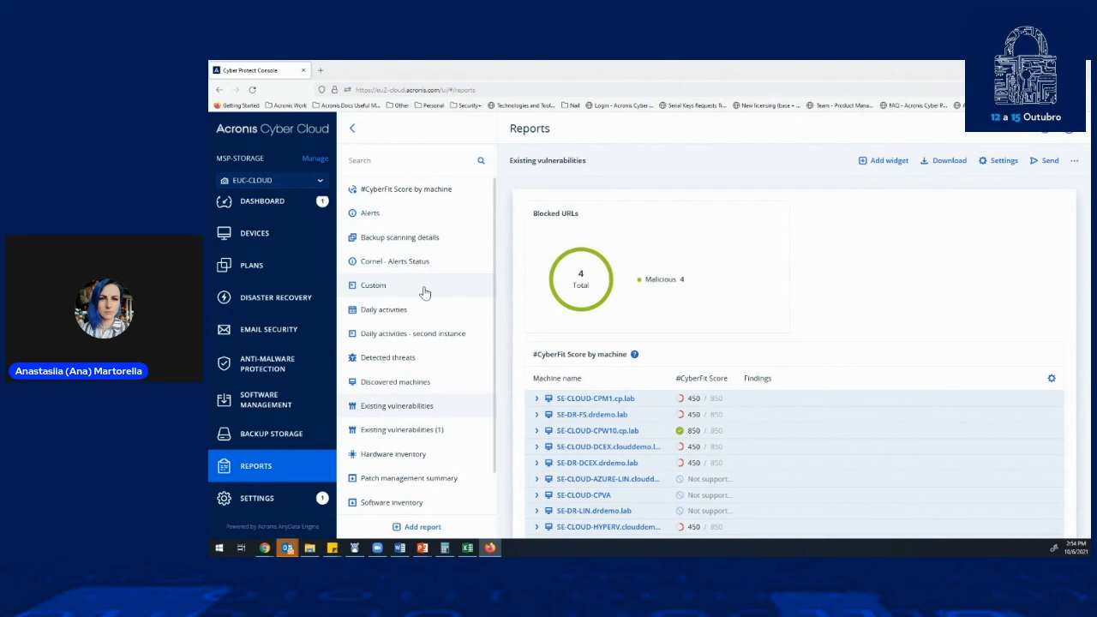
{"action": "scroll", "coordinate": [411, 360], "scroll_direction": "down", "scroll_amount": 1}
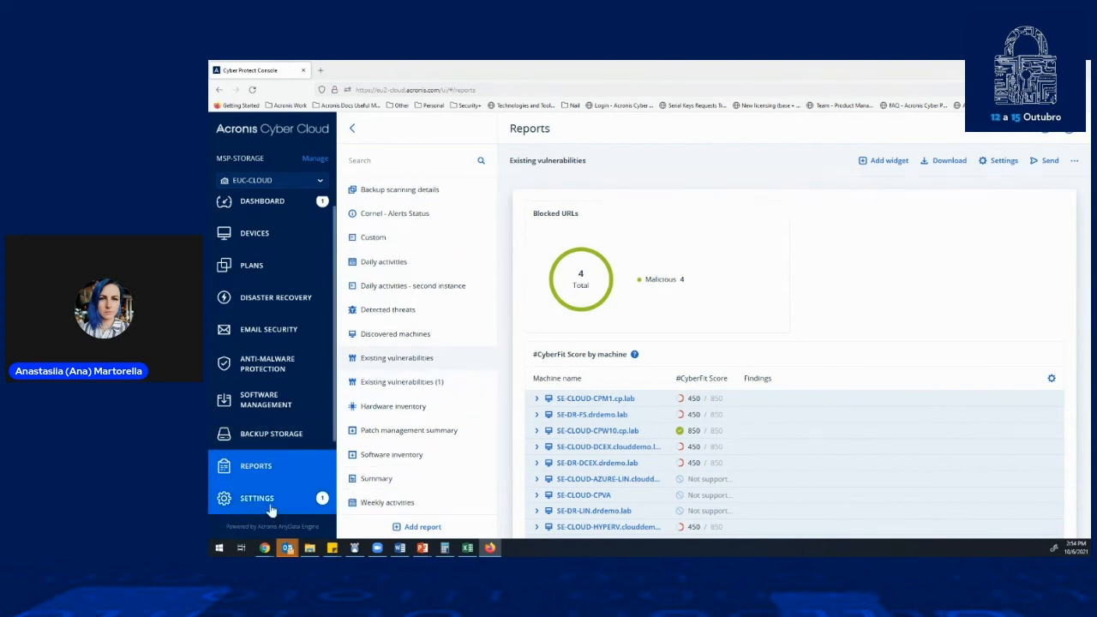
- View the credentials store in the settings and review the list of installed agents with their versions and auto-update status
{"action": "left_click", "coordinate": [271, 506]}
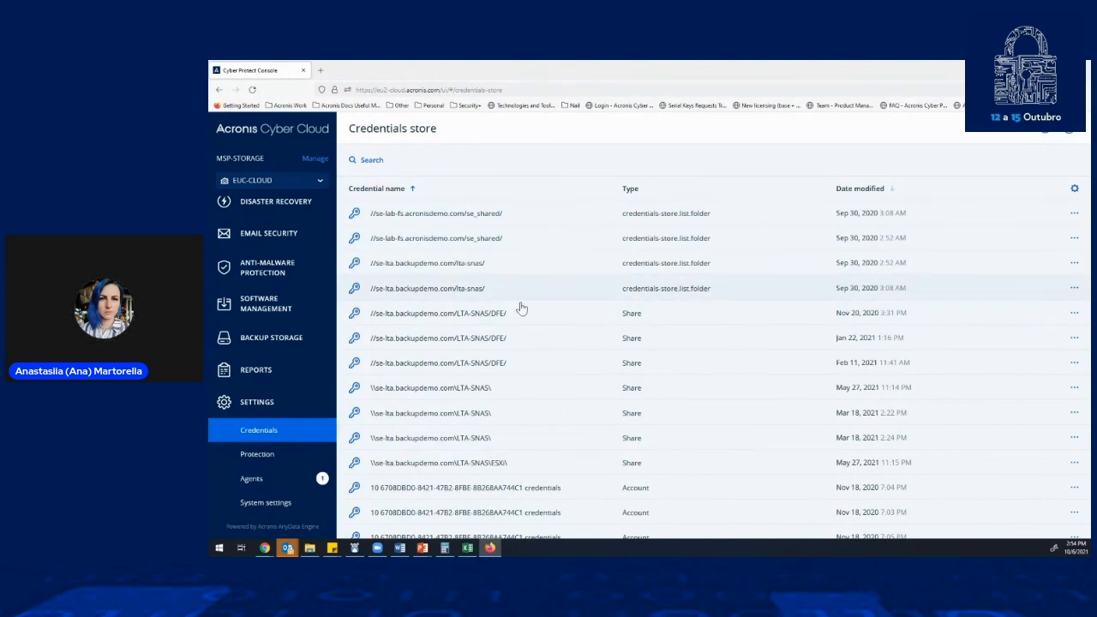
{"action": "left_click", "coordinate": [277, 484]}
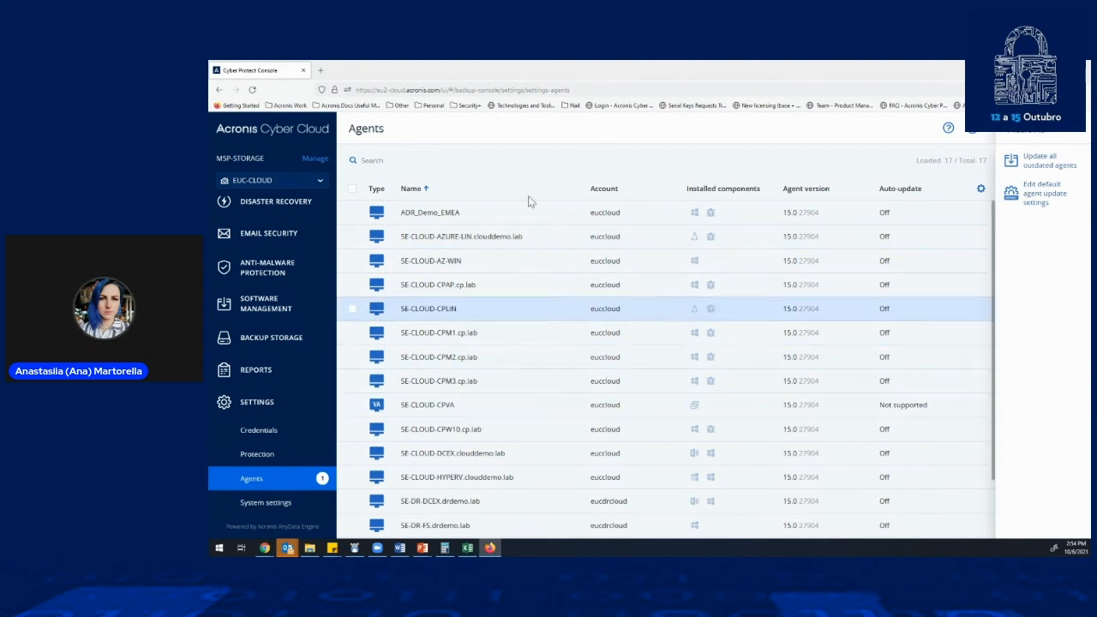
{"action": "scroll", "coordinate": [790, 285], "scroll_direction": "down", "scroll_amount": 1}
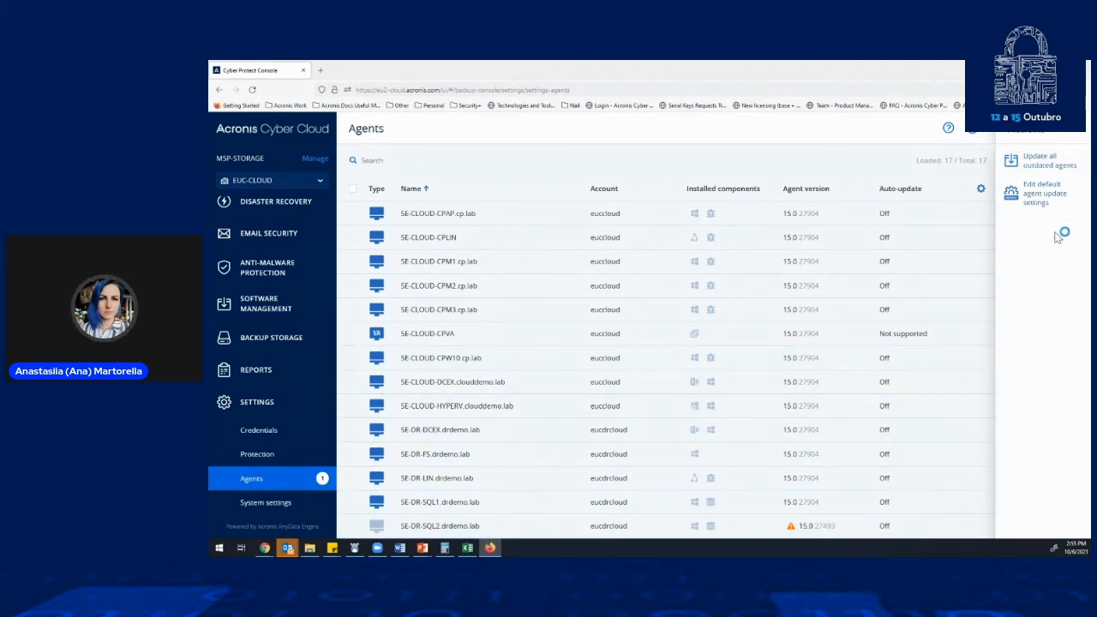
- Open the Cyber Protection help documentation, view its welcome page and return to the console's agents list
{"action": "left_click", "coordinate": [949, 129]}
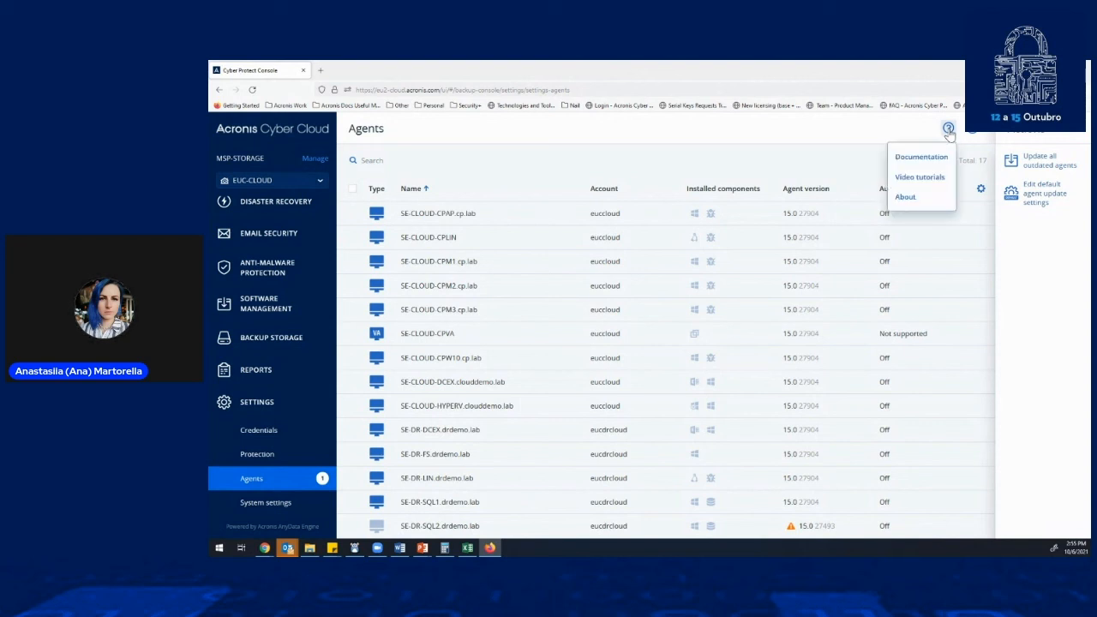
{"action": "left_click", "coordinate": [917, 159]}
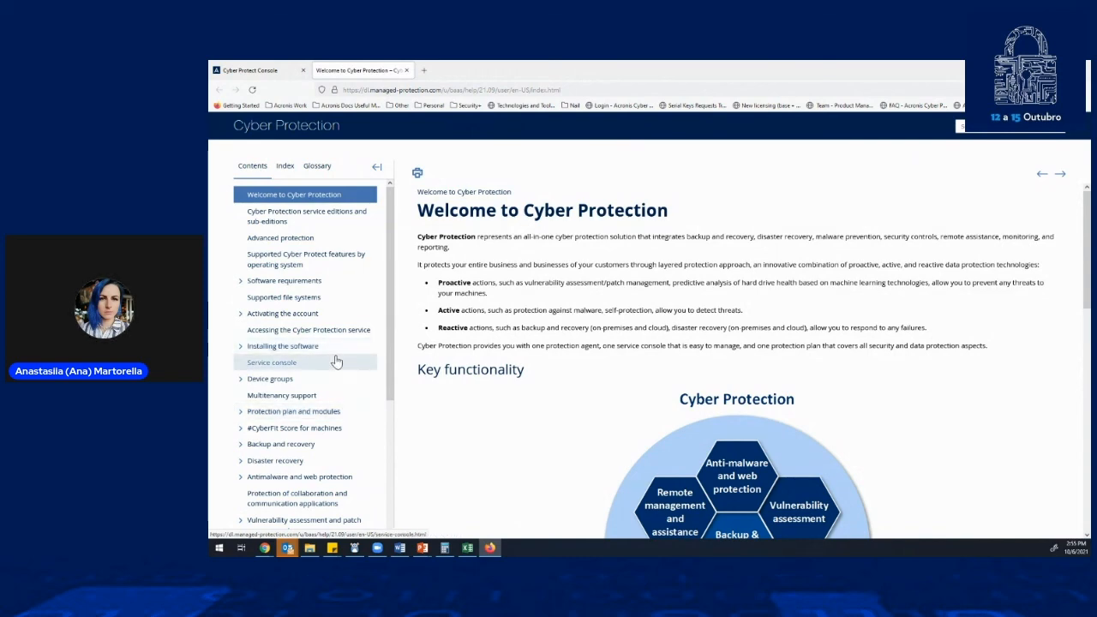
{"action": "left_click", "coordinate": [278, 72]}
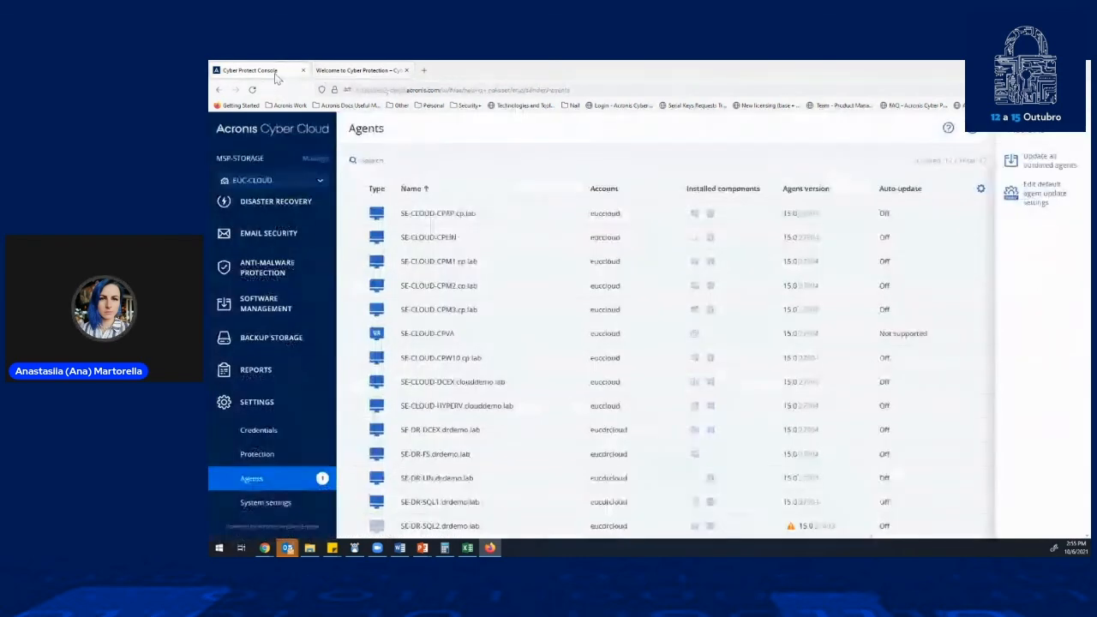